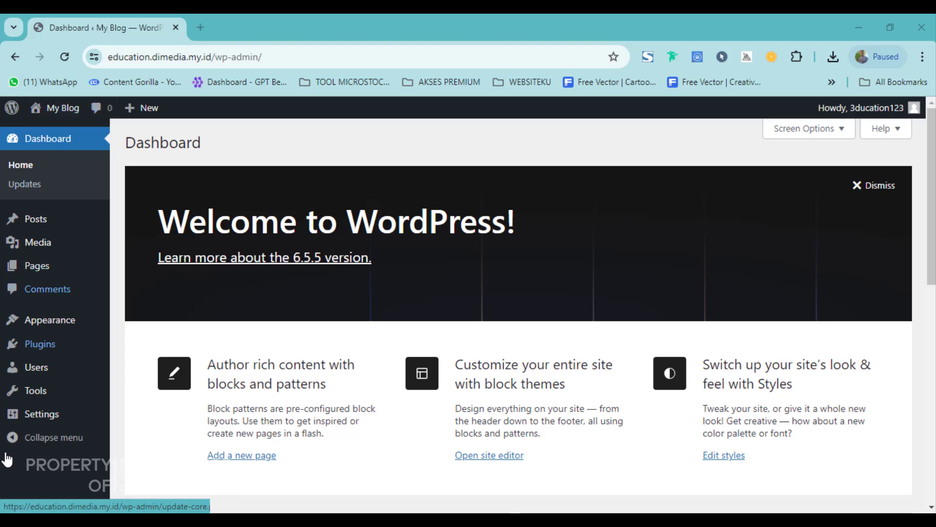
double_click(151, 59)
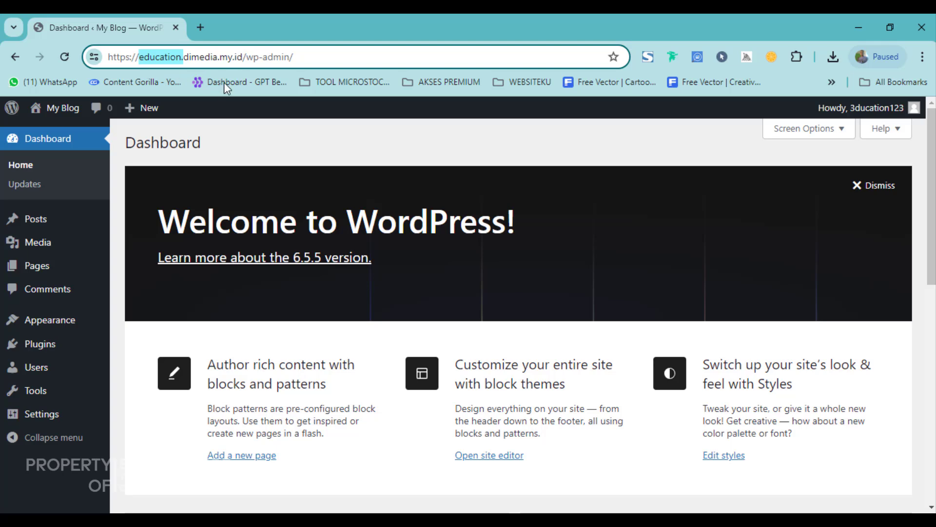
left_click(190, 55)
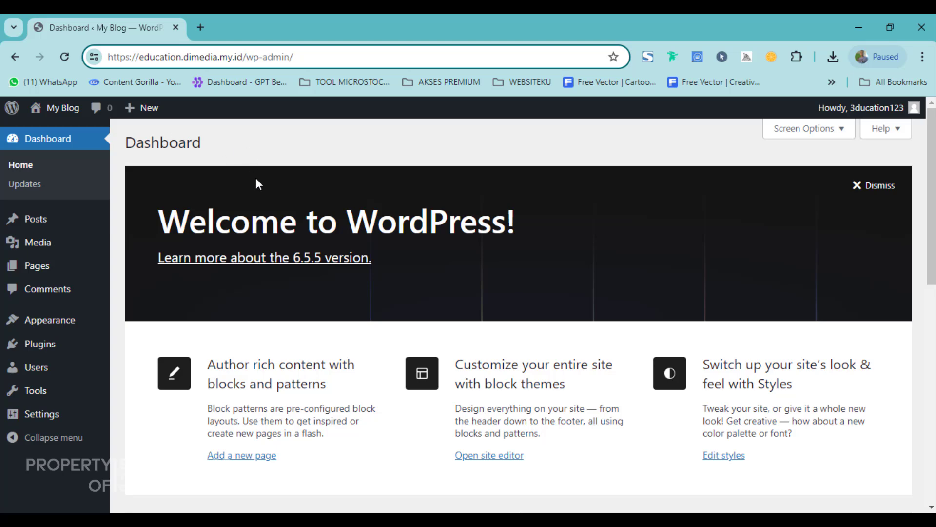
scroll(250, 200, "down", 3)
scroll(219, 161, "up", 3)
left_click_drag(181, 61, 139, 61)
left_click(158, 60)
left_click(203, 140)
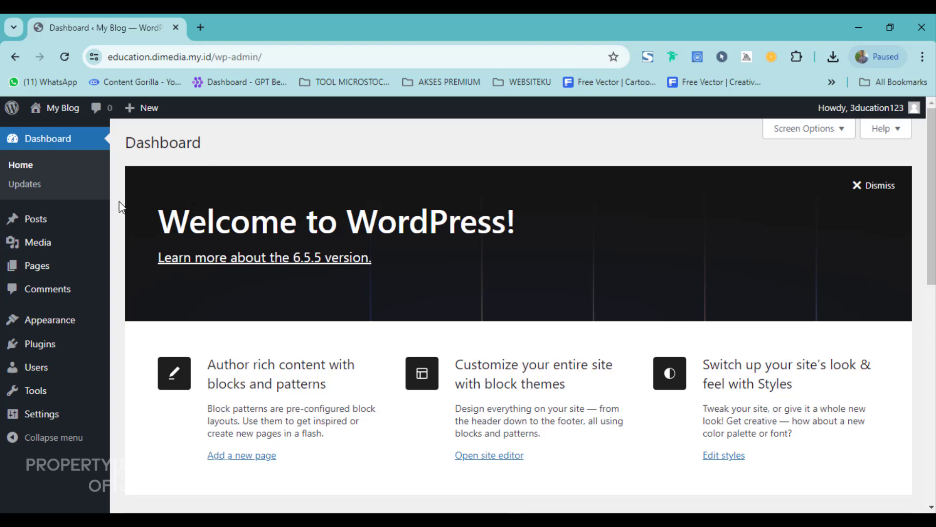
Step: Search the web for "kava theme" in a new tab and open Crocoblock's Kava Free Multi-Purpose WordPress Theme page
mouse_move(52, 259)
left_click(200, 31)
type("kava")
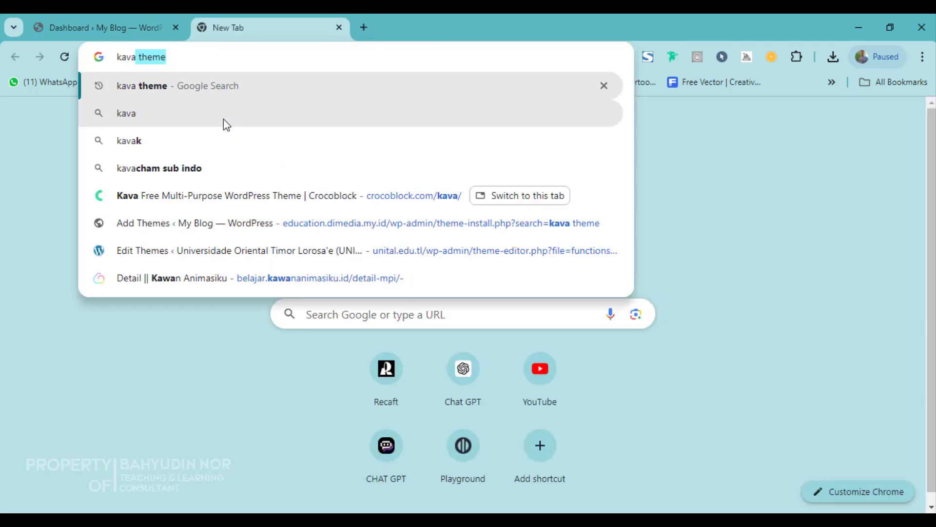
key("Return")
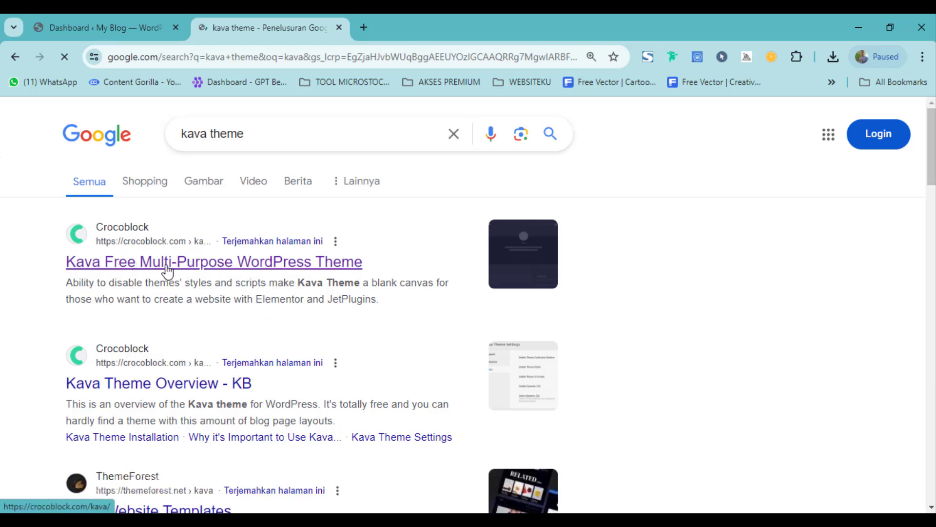
left_click(196, 266)
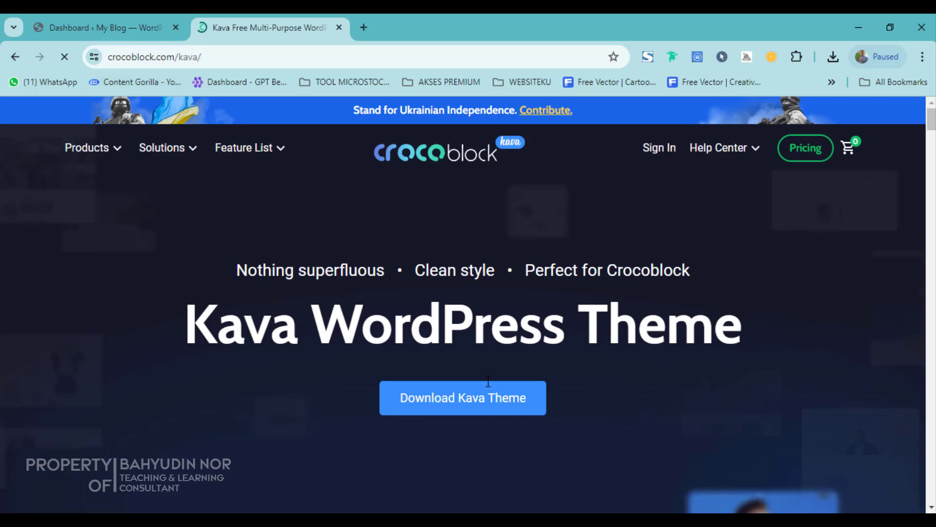
Step: Return to the WordPress admin tab and open the Add Themes page
left_click(82, 15)
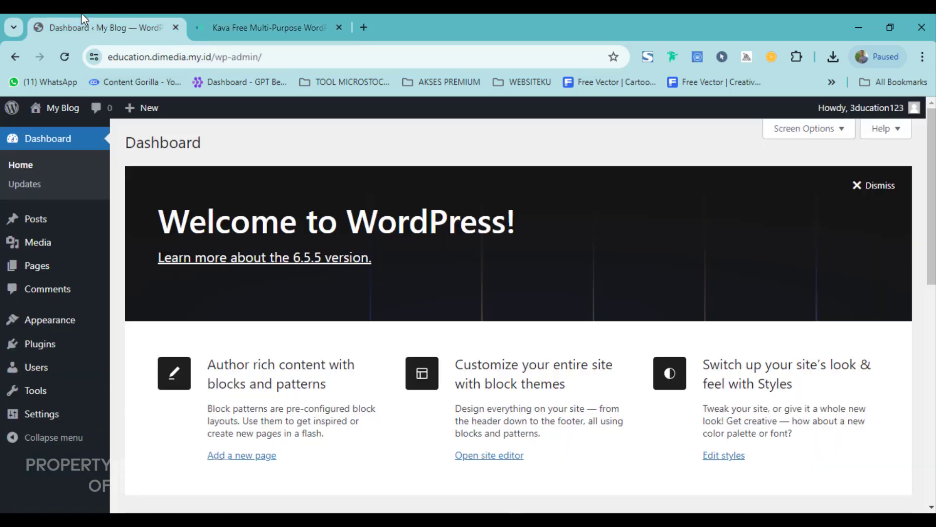
mouse_move(66, 328)
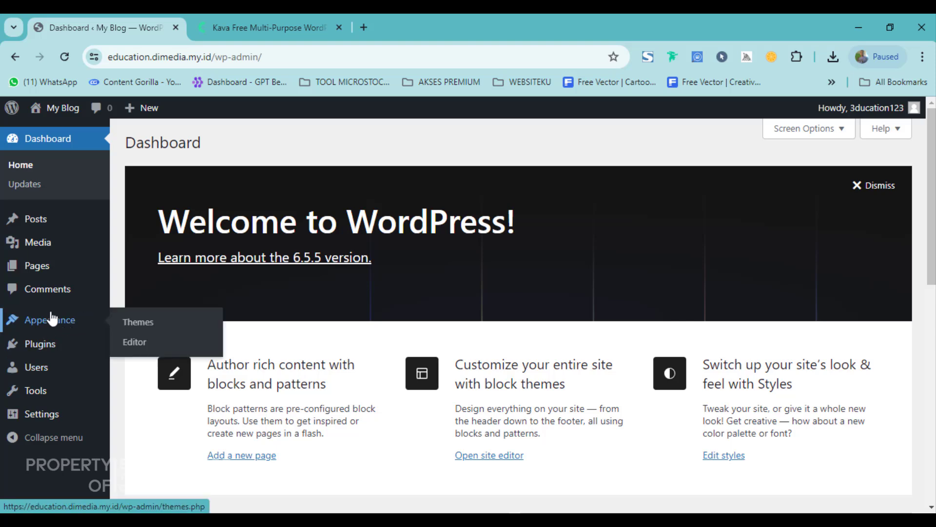
left_click(60, 326)
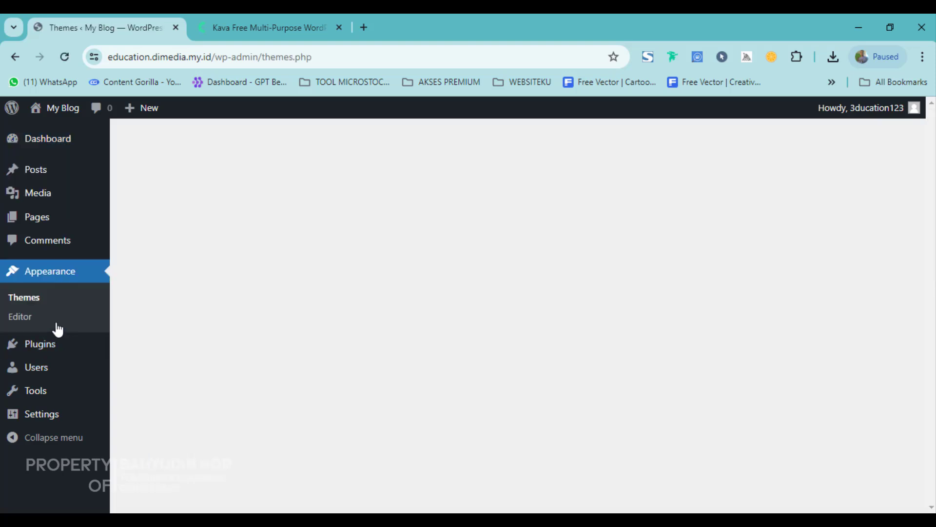
left_click(262, 148)
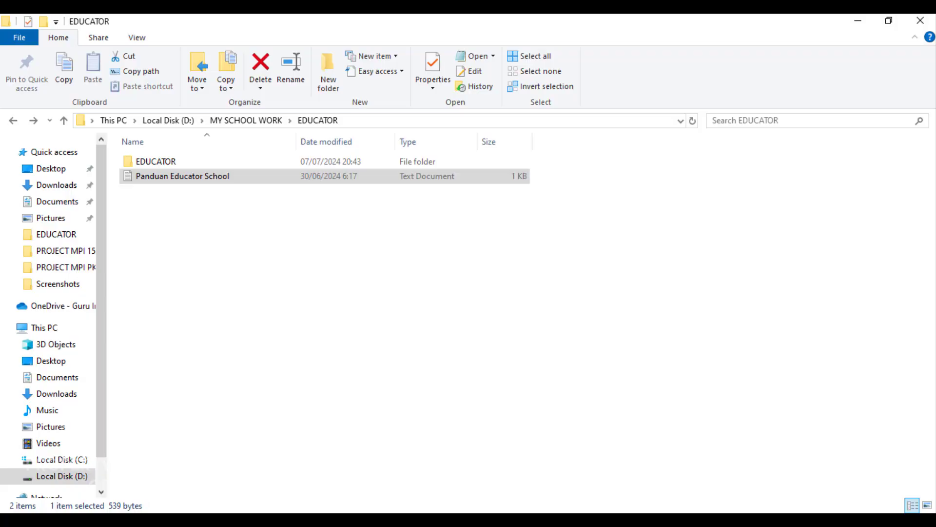
Step: In File Explorer, open the inner EDUCATOR folder and select the Kava Themes folder
left_click(156, 161)
double_click(155, 162)
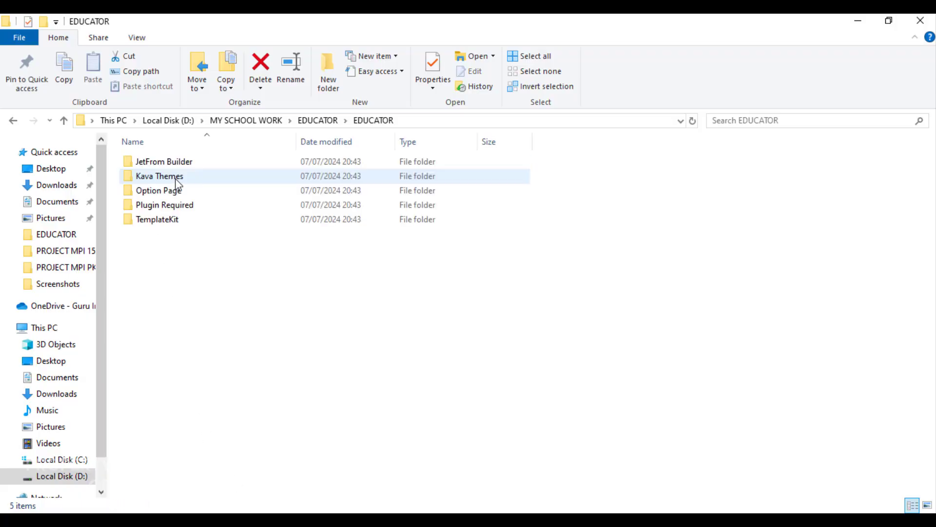
left_click(166, 176)
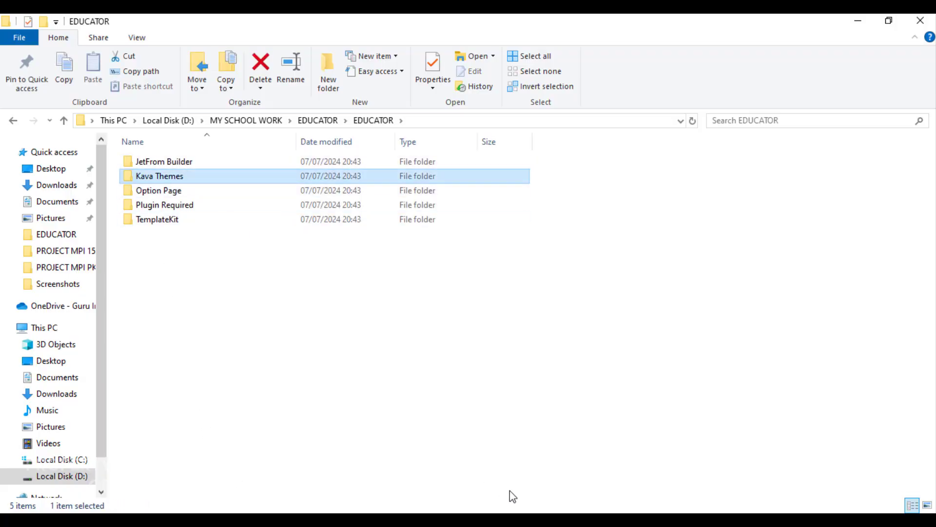
Step: Switch back to the Add Themes page in Chrome and show the form for uploading a theme ZIP
mouse_move(513, 512)
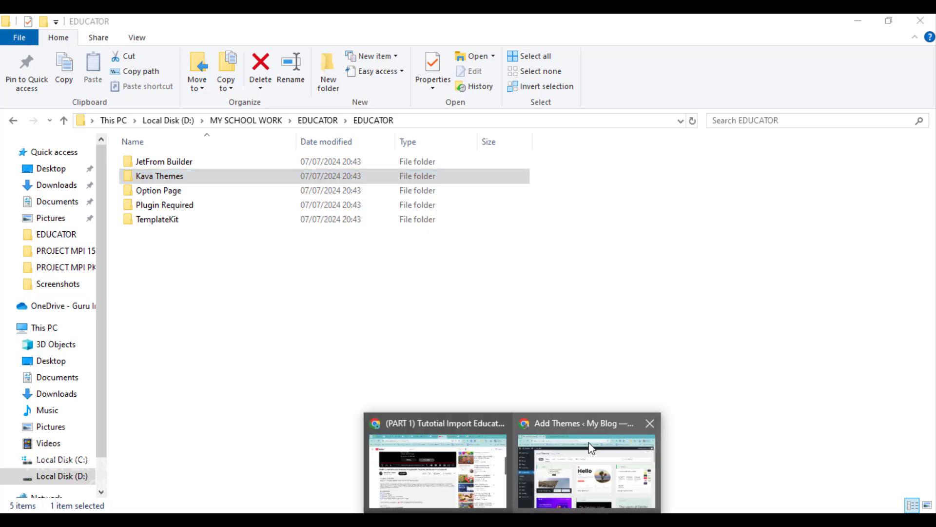
left_click(585, 466)
left_click(251, 144)
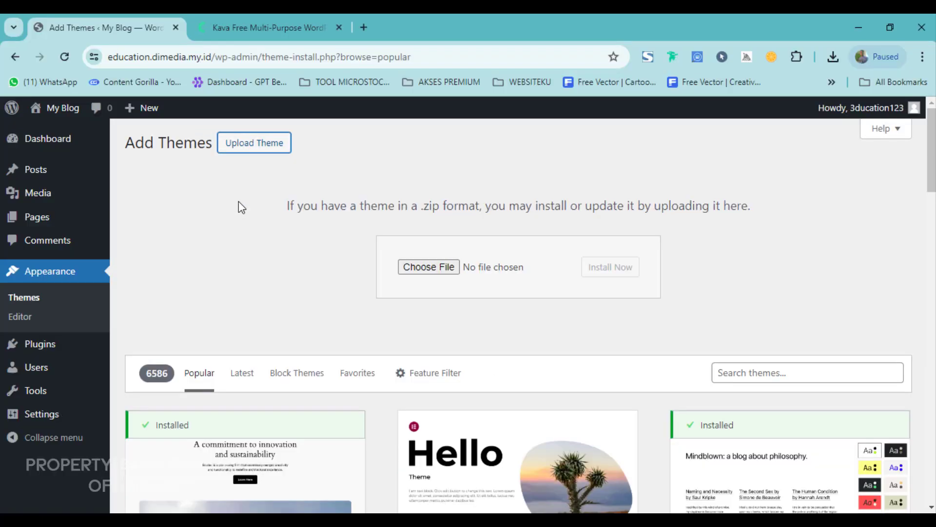
left_click(773, 372)
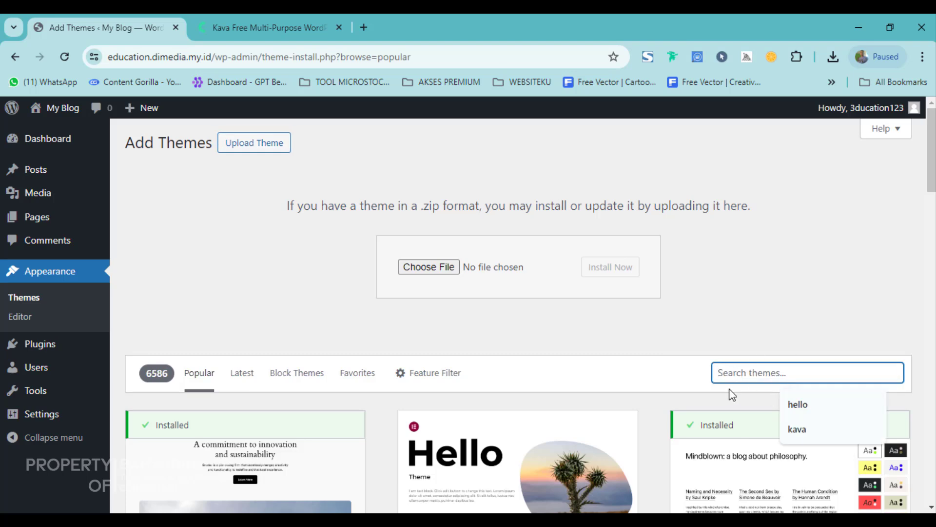
left_click(760, 388)
scroll(750, 390, "down", 4)
scroll(439, 341, "up", 5)
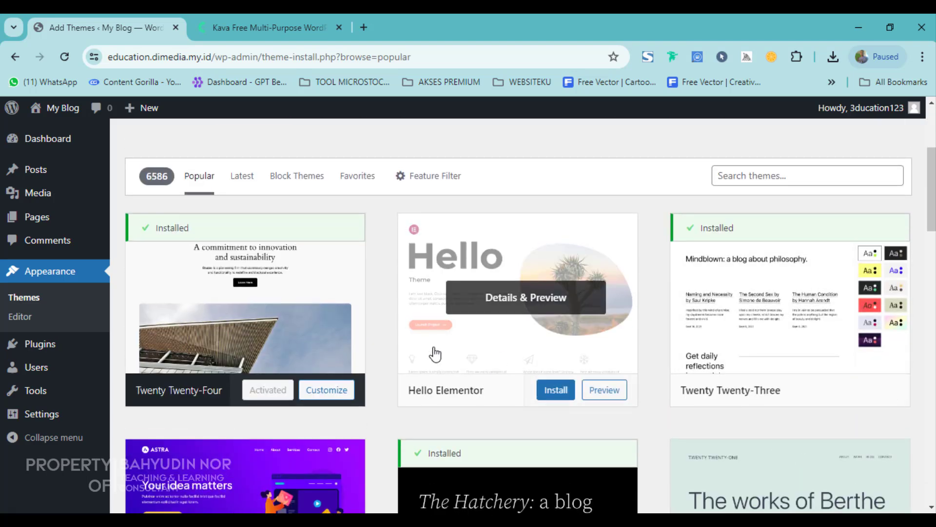
scroll(397, 344, "down", 5)
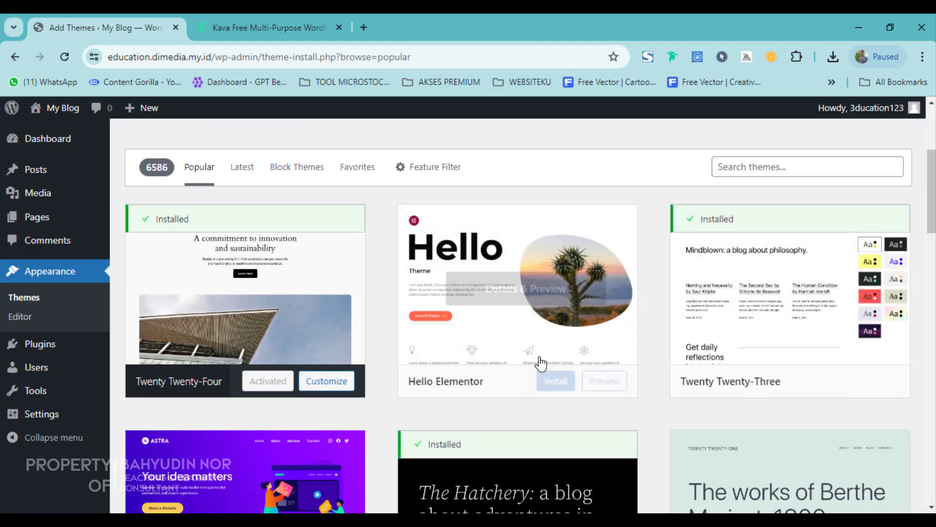
scroll(309, 155, "up", 3)
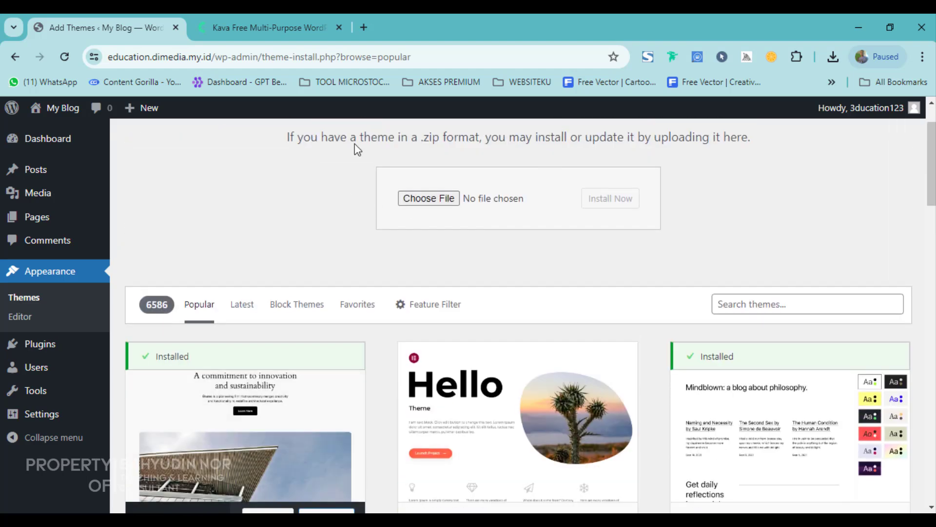
Step: Block the notification request on the Crocoblock Kava page and return to the Add Themes page
left_click(263, 24)
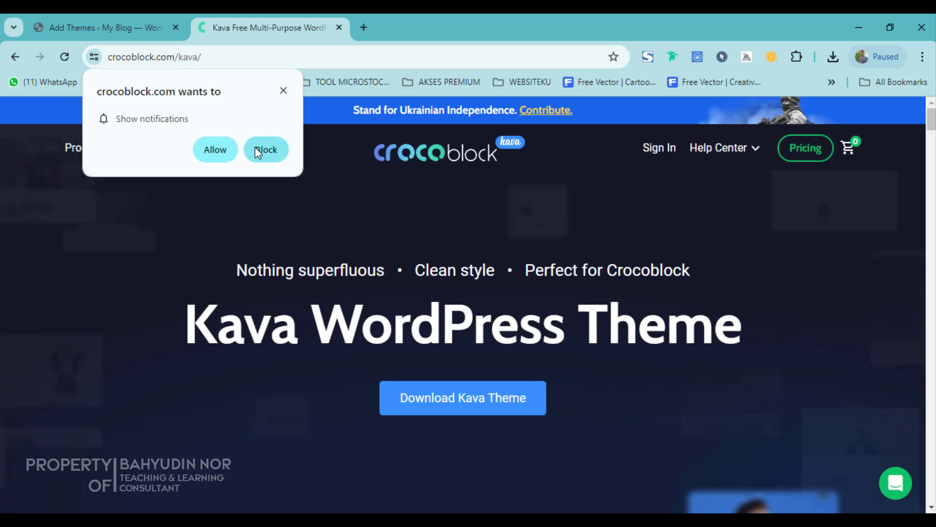
left_click(259, 151)
left_click(149, 24)
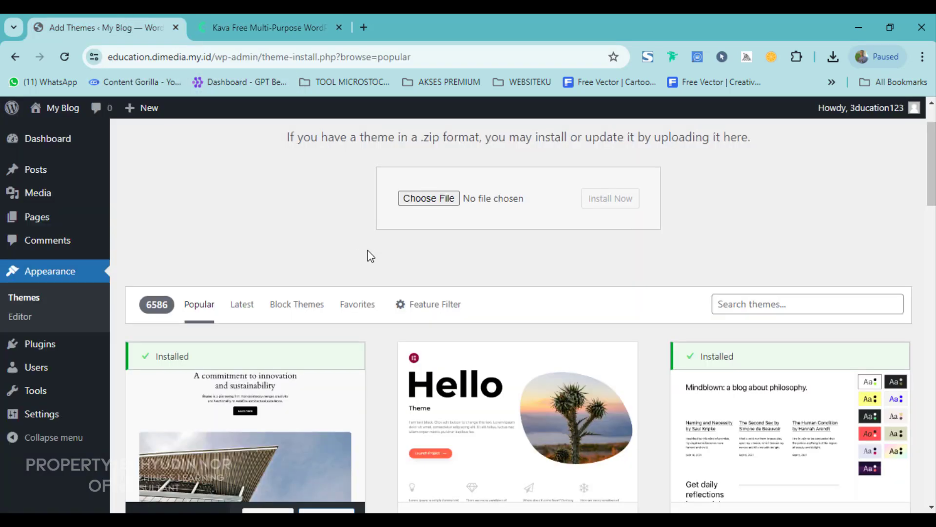
Step: Choose kava.zip from the Kava Themes folder, under MY SCHOOL WORK > EDUCATOR > EDUCATOR on Local Disk (D:), as the theme file
left_click(428, 198)
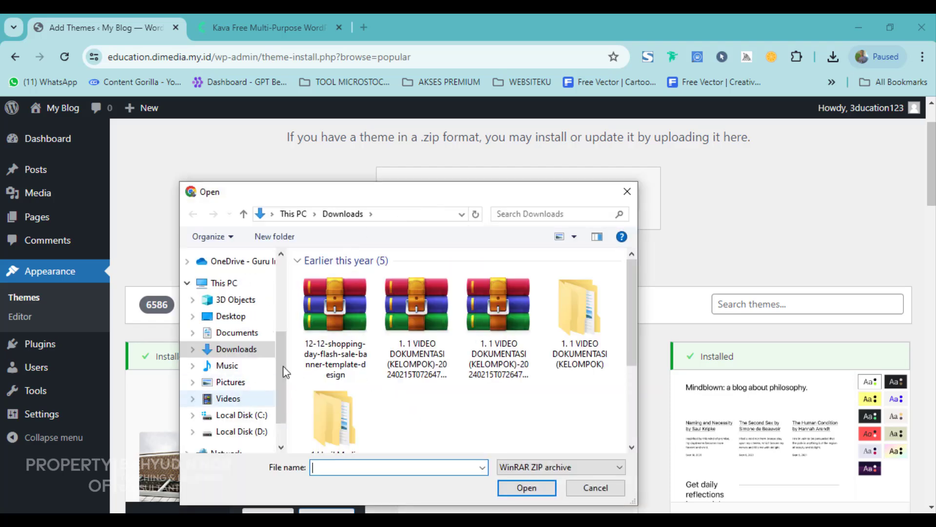
scroll(268, 349, "down", 1)
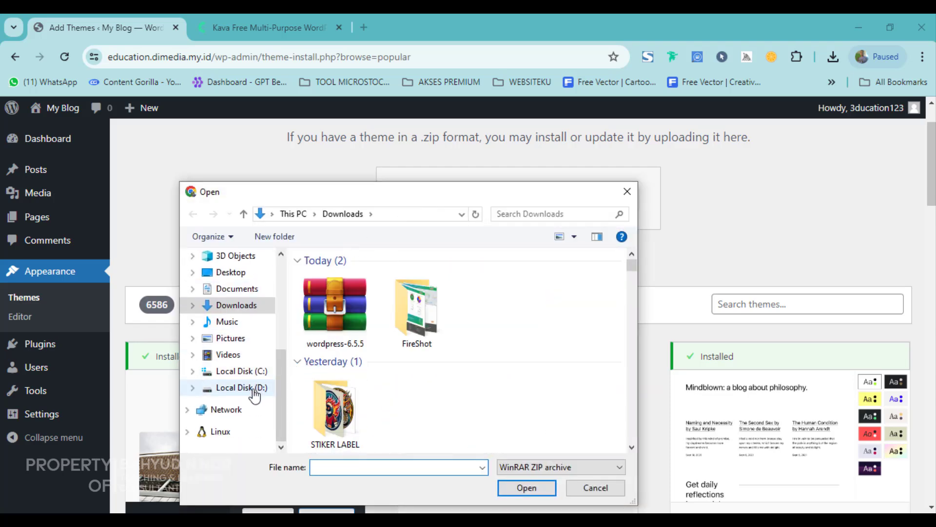
double_click(368, 306)
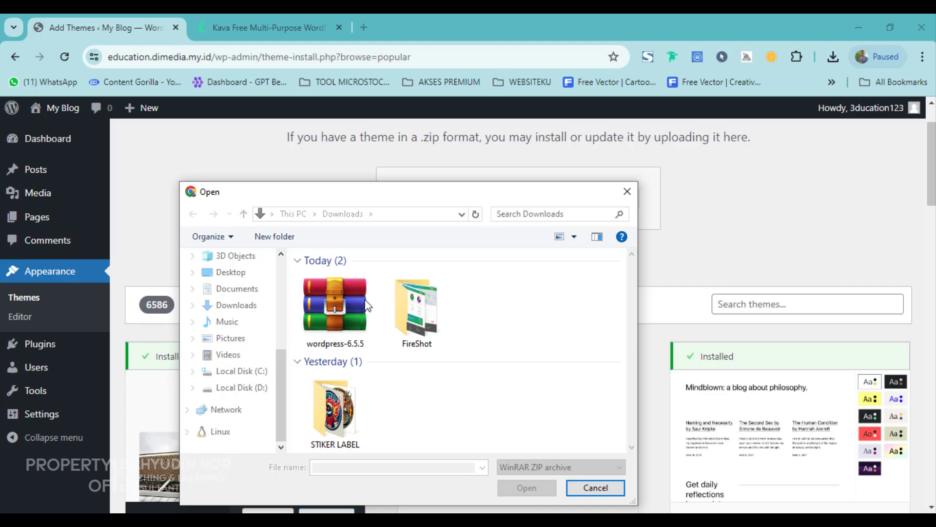
left_click(376, 298)
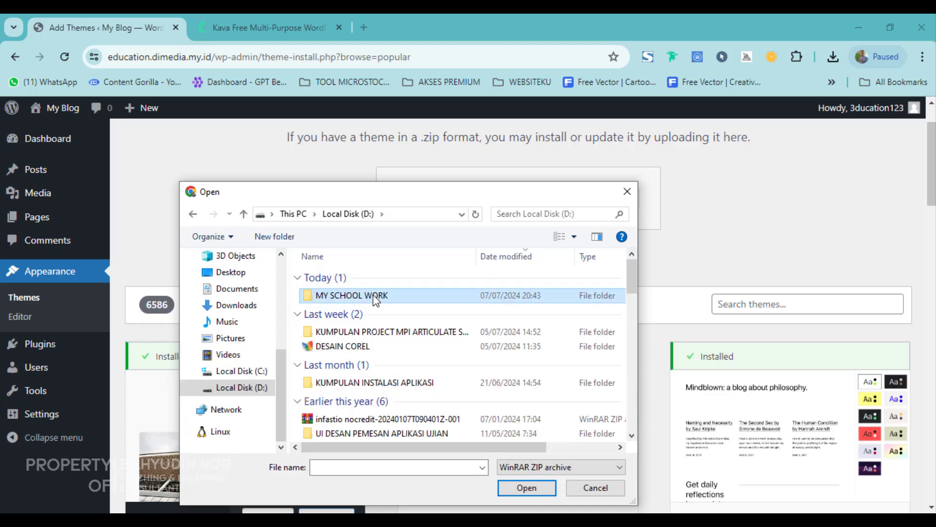
double_click(374, 296)
double_click(356, 305)
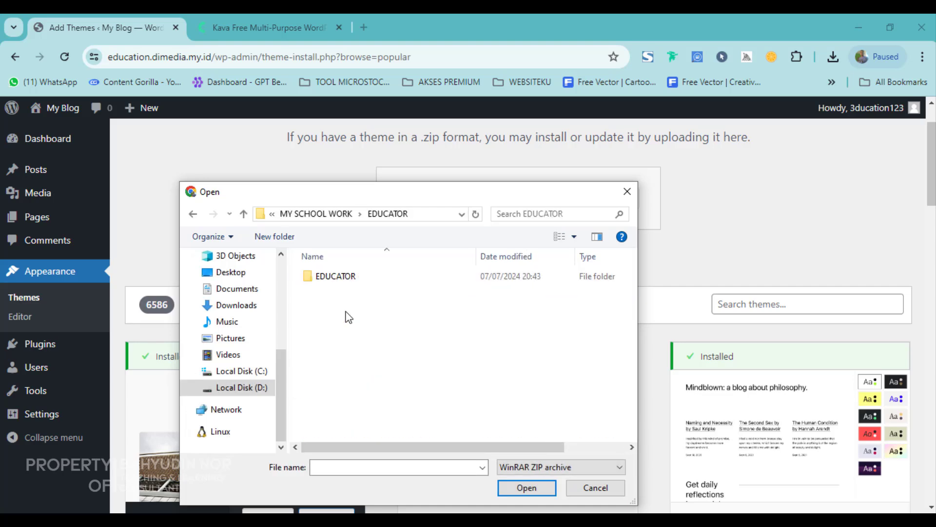
double_click(335, 276)
left_click(339, 292)
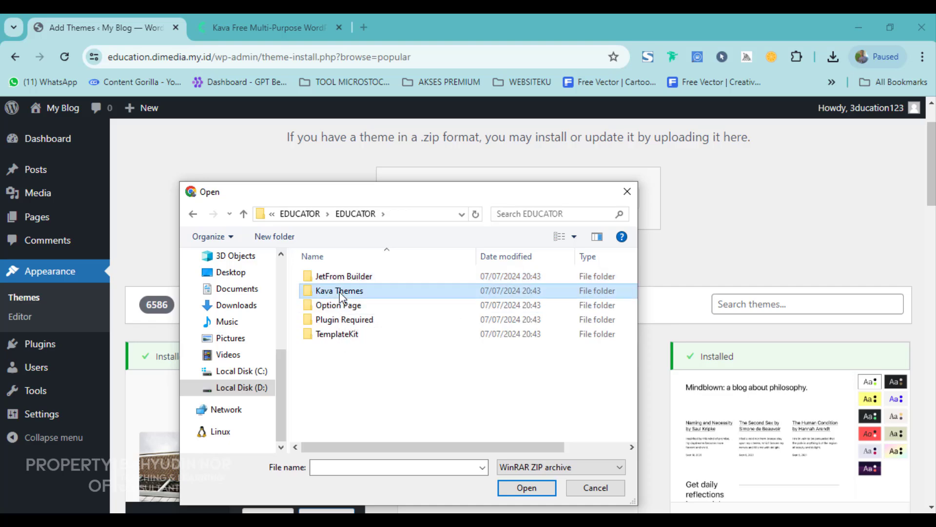
double_click(339, 292)
double_click(324, 276)
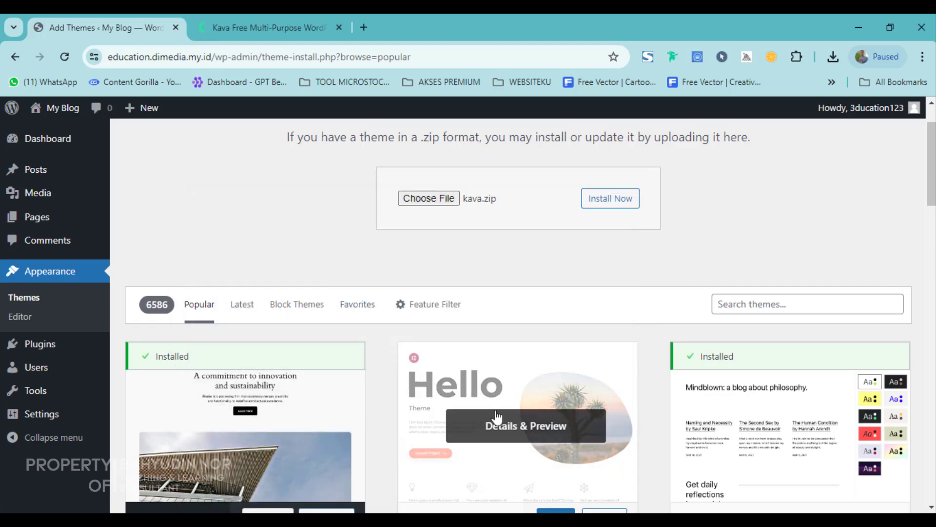
Step: Install the Kava theme from the chosen ZIP file and activate it
left_click(618, 210)
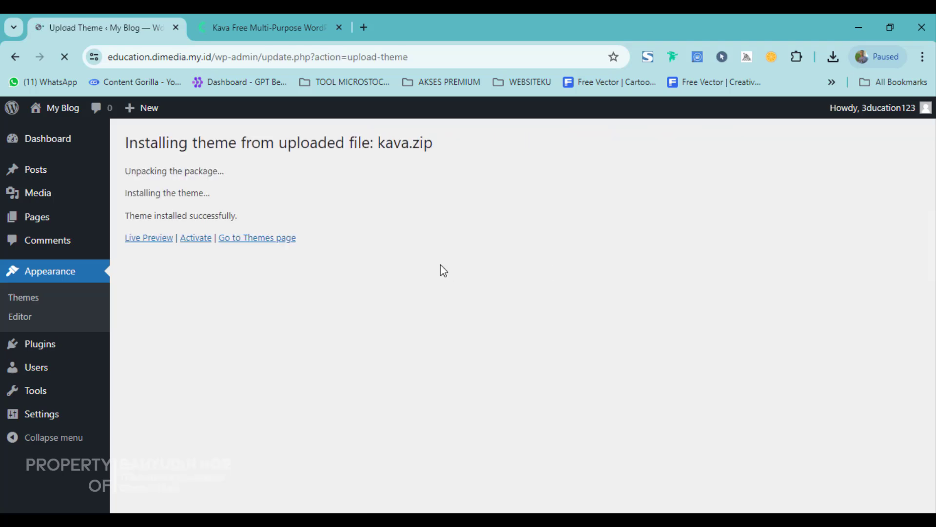
left_click(198, 239)
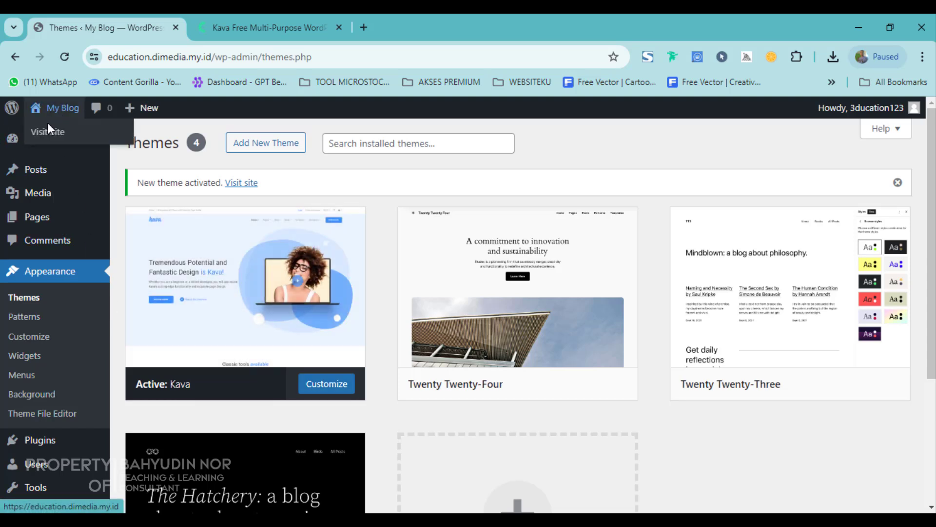
Step: Open the site's front page in a new tab and look over its layout from header to footer
right_click(48, 126)
left_click(75, 140)
left_click(280, 14)
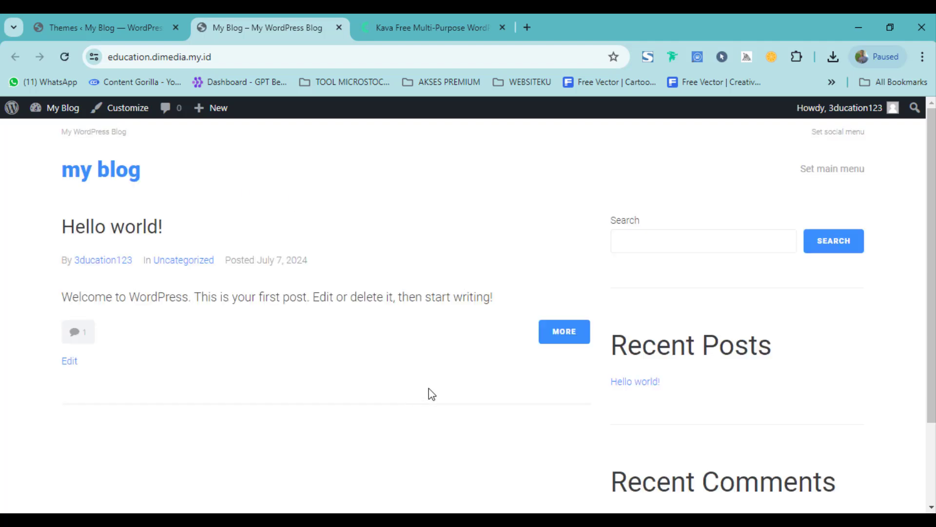
scroll(228, 314, "down", 4)
scroll(307, 188, "up", 4)
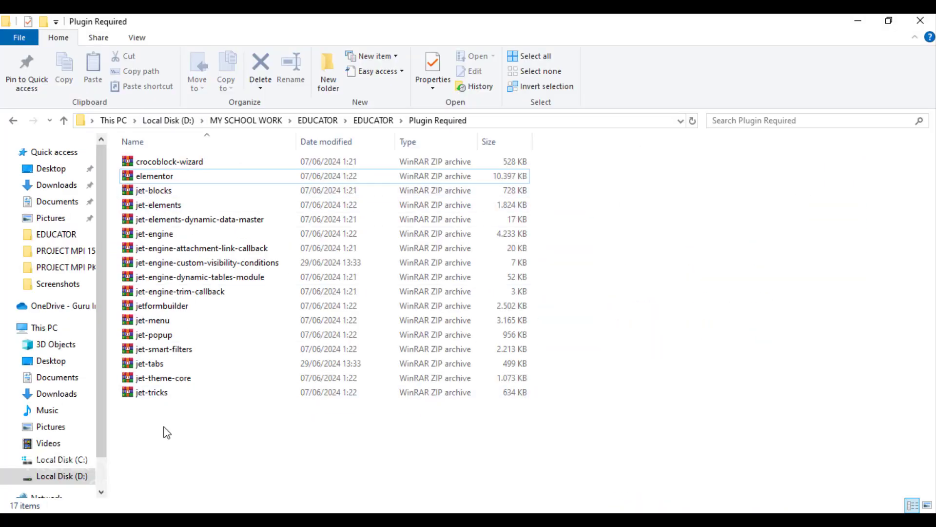
Step: Select the archives from elementor to jet-tricks in File Explorer's Plugin Required folder, then switch back to the WordPress Themes page in Chrome
left_click_drag(167, 433, 181, 177)
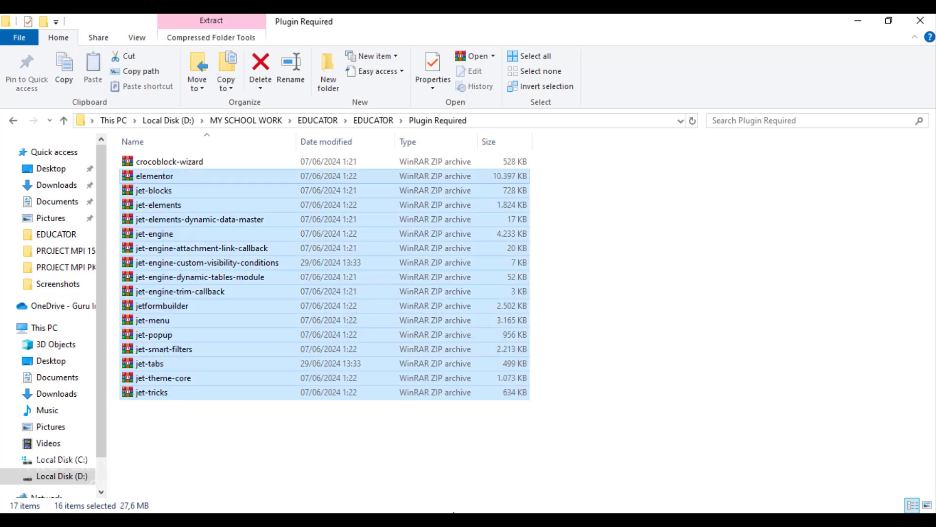
left_click(513, 519)
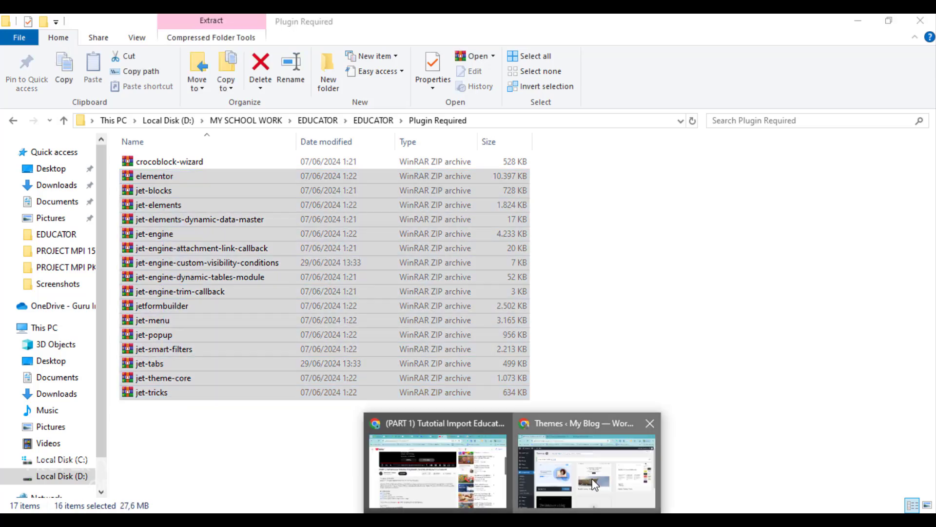
left_click(629, 473)
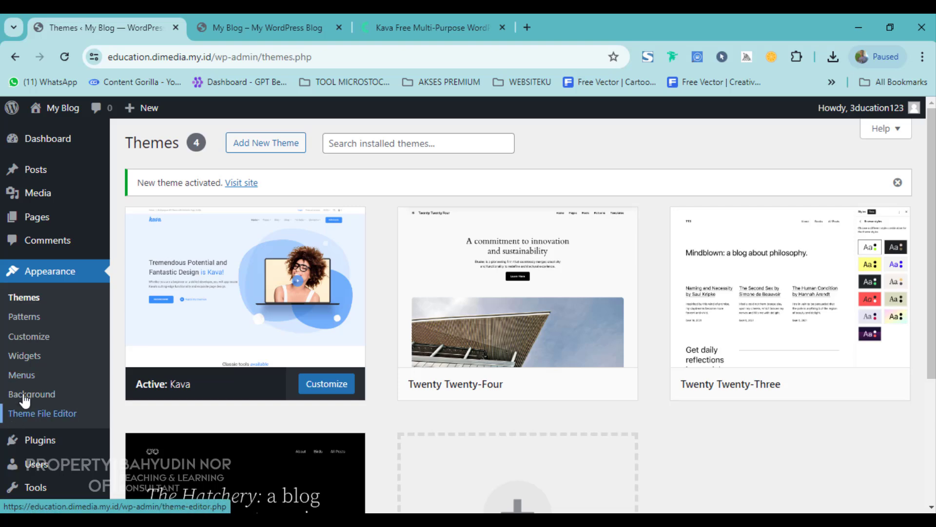
Step: Open the page for adding new plugins in the WordPress dashboard
scroll(57, 380, "down", 2)
mouse_move(60, 402)
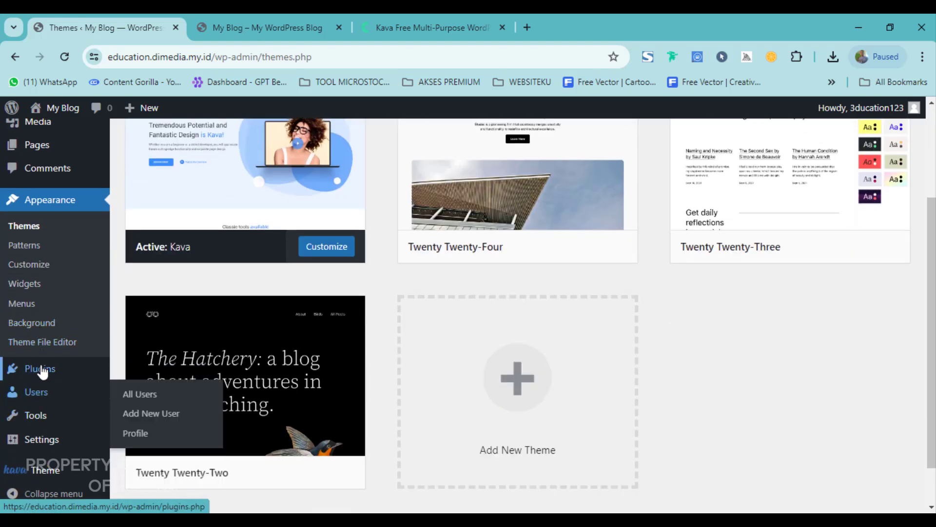
mouse_move(48, 375)
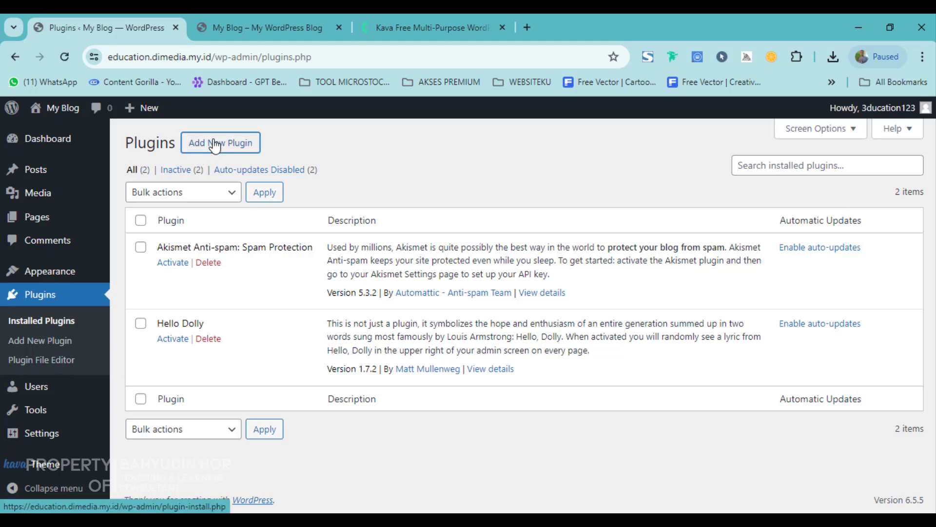
left_click(214, 145)
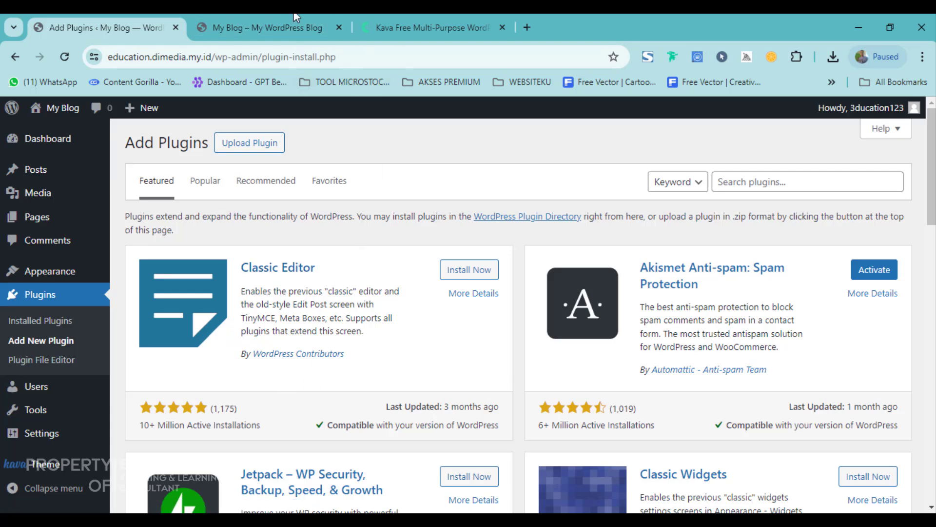
Step: Load dimedia.my.id/cpanel in the browser tab showing the Kava theme site and log in to cPanel with the prefilled credentials
left_click(405, 27)
left_click(307, 54)
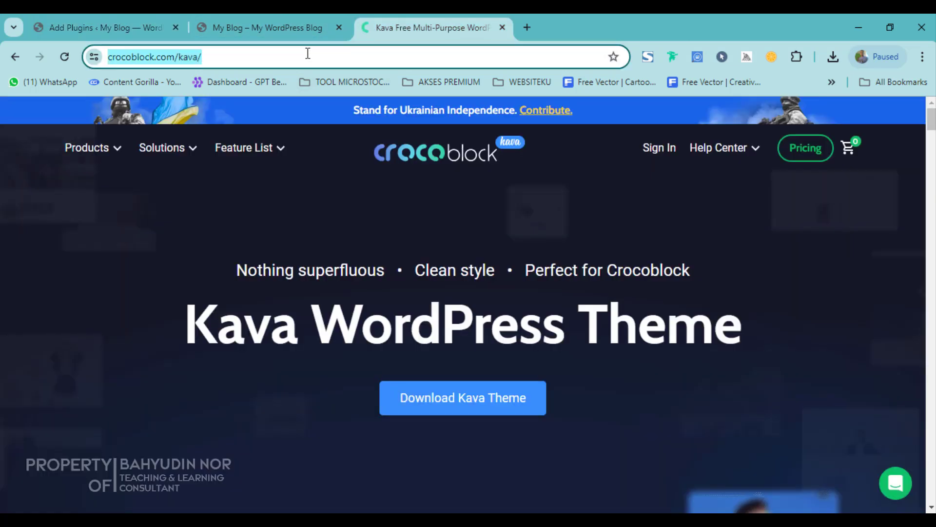
type("c")
key("BackSpace")
key("BackSpace")
type("dime")
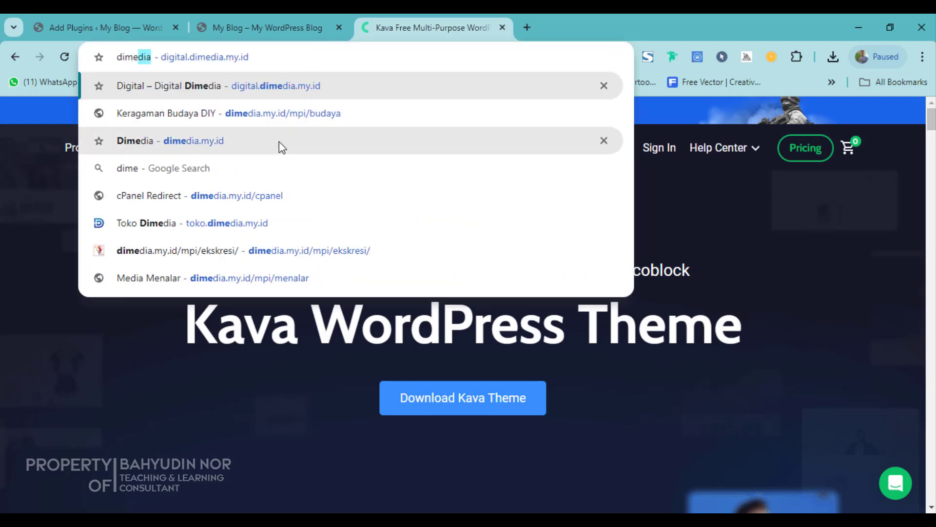
left_click(281, 196)
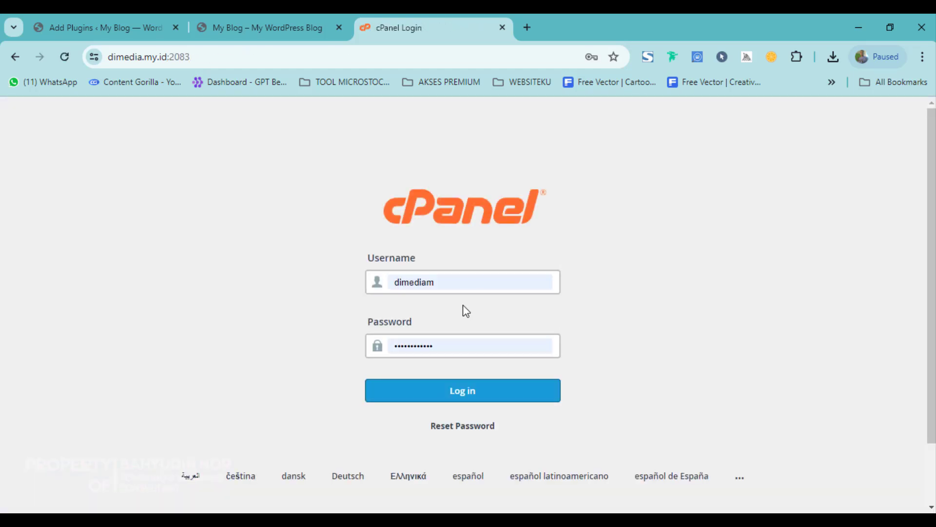
left_click(446, 398)
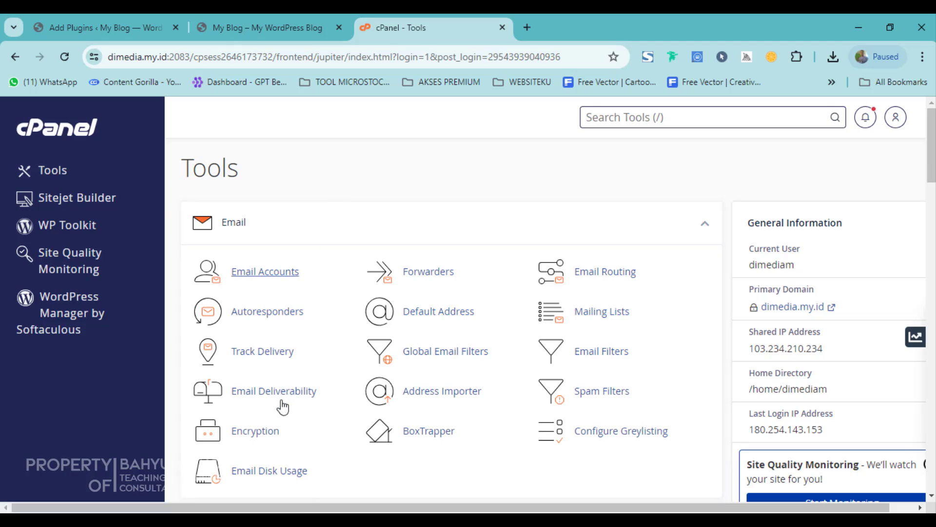
Step: Open cPanel's File Manager and go to the public_html/education/wp-content/plugins folder
scroll(311, 391, "down", 3)
scroll(311, 392, "down", 2)
left_click(271, 375)
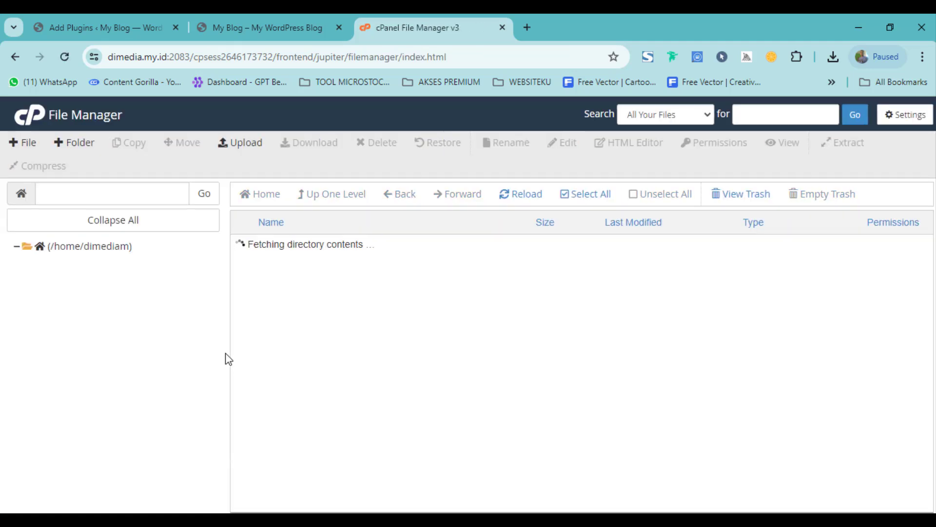
scroll(268, 385, "down", 3)
scroll(84, 404, "down", 3)
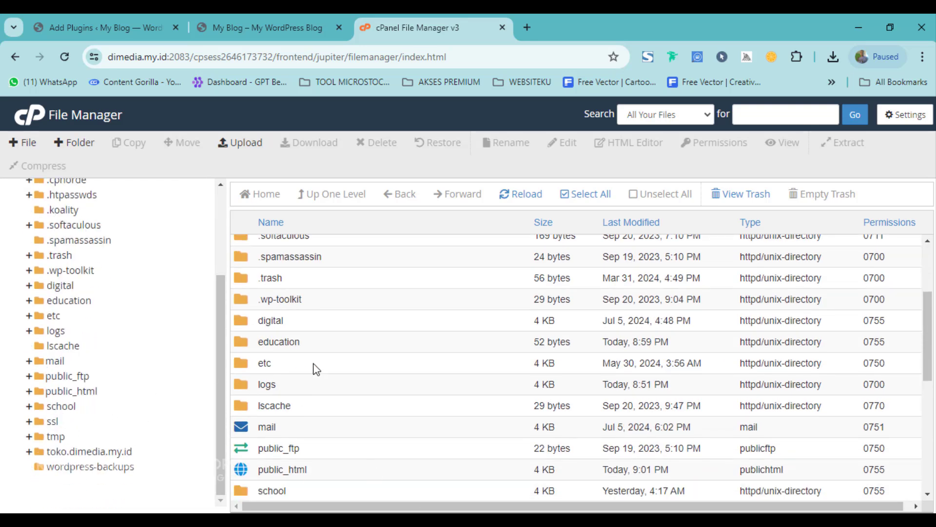
left_click(78, 392)
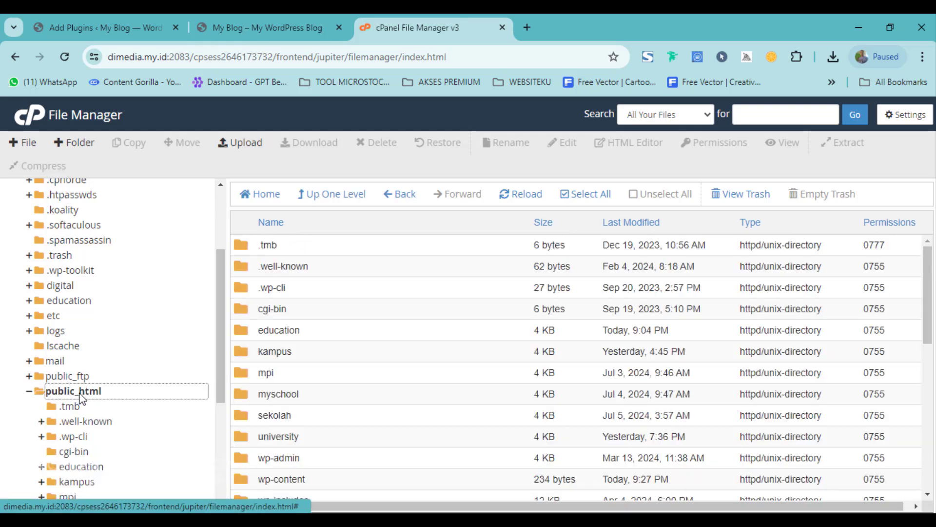
double_click(240, 333)
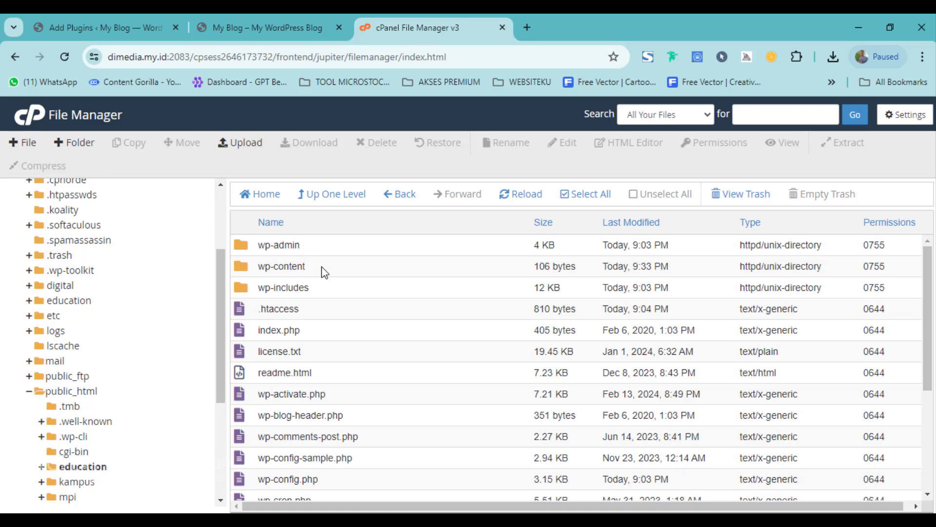
double_click(241, 270)
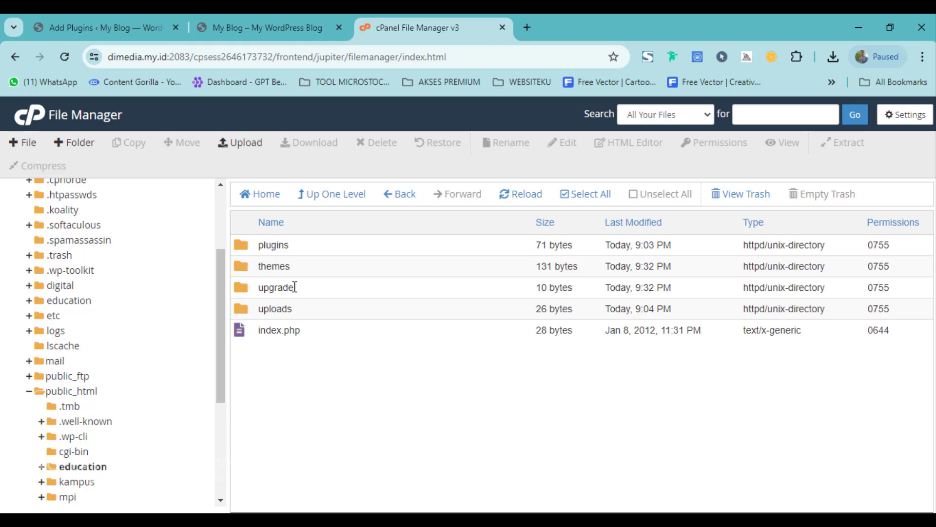
double_click(247, 246)
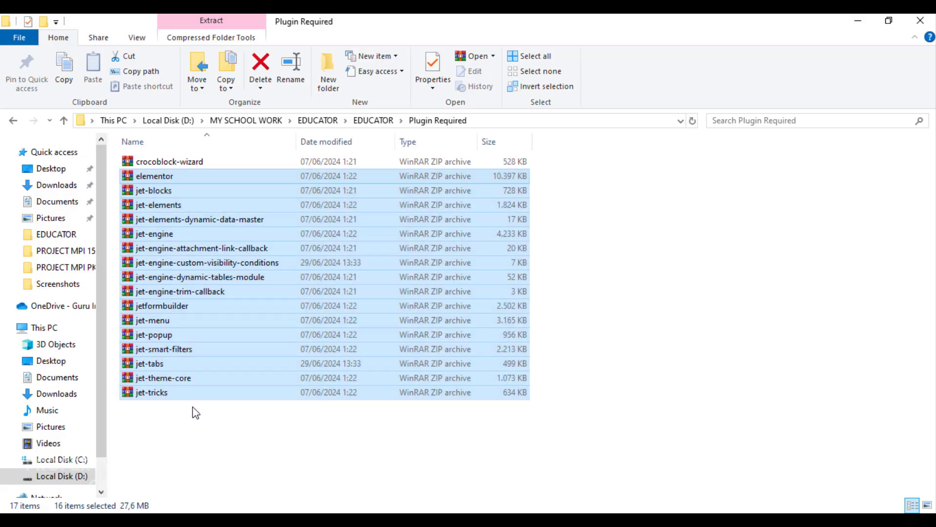
Step: In File Explorer's Plugin Required folder, pack all the plugin archives into one ZIP-format archive named Plugin Required.zip
left_click(187, 408)
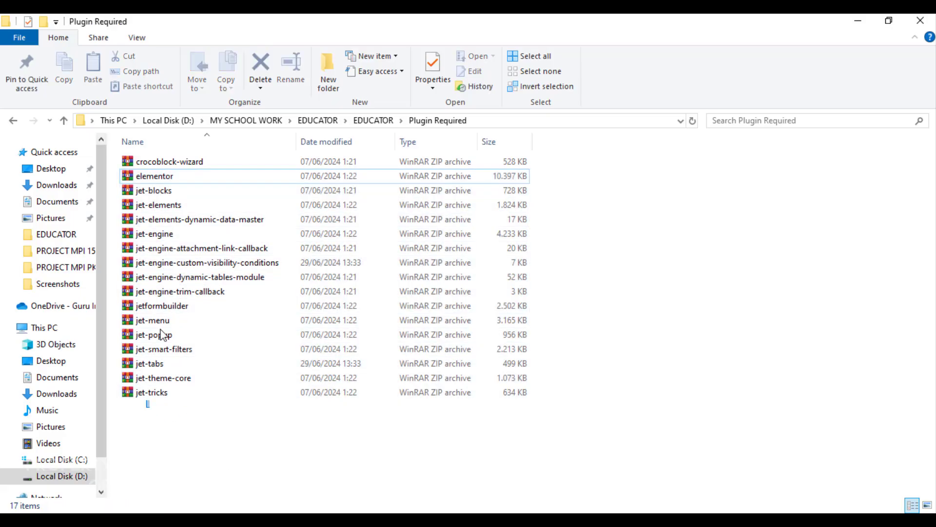
left_click_drag(148, 408, 162, 336)
left_click(207, 446)
key("ctrl+a")
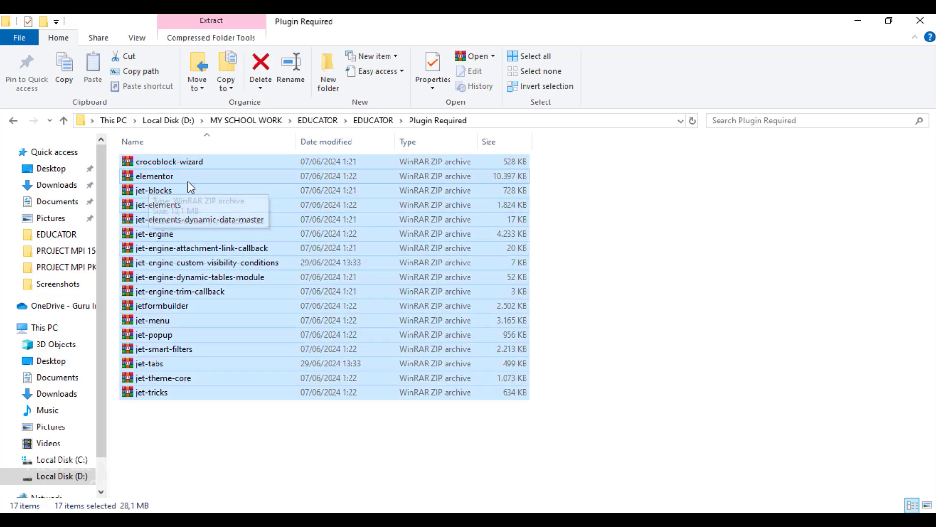
right_click(161, 174)
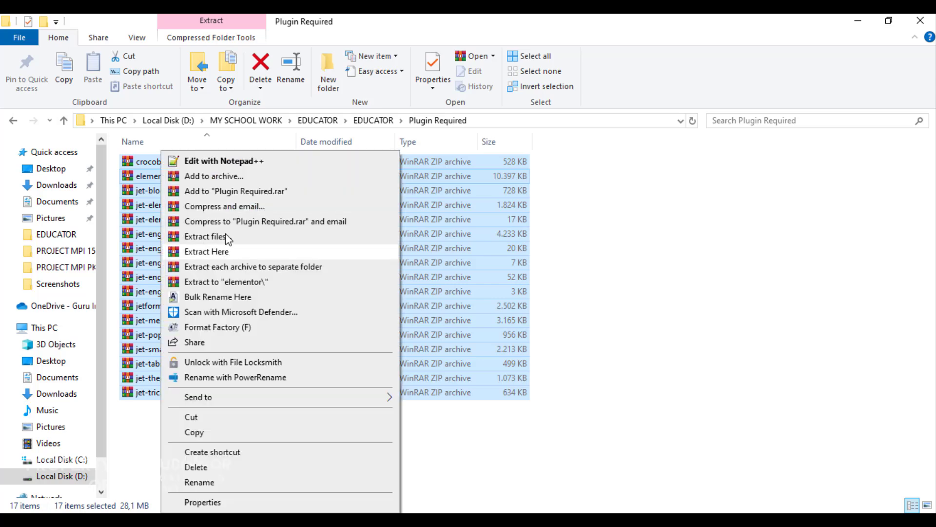
left_click(230, 178)
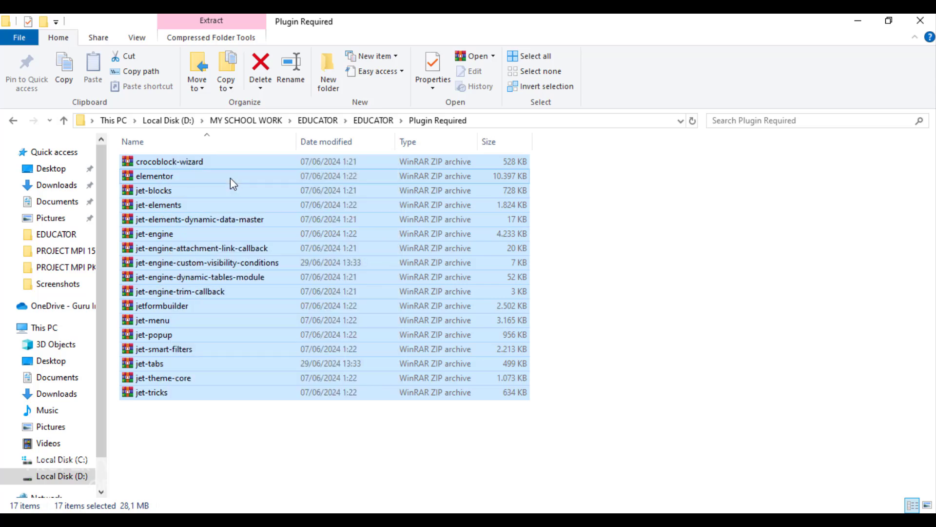
left_click(415, 267)
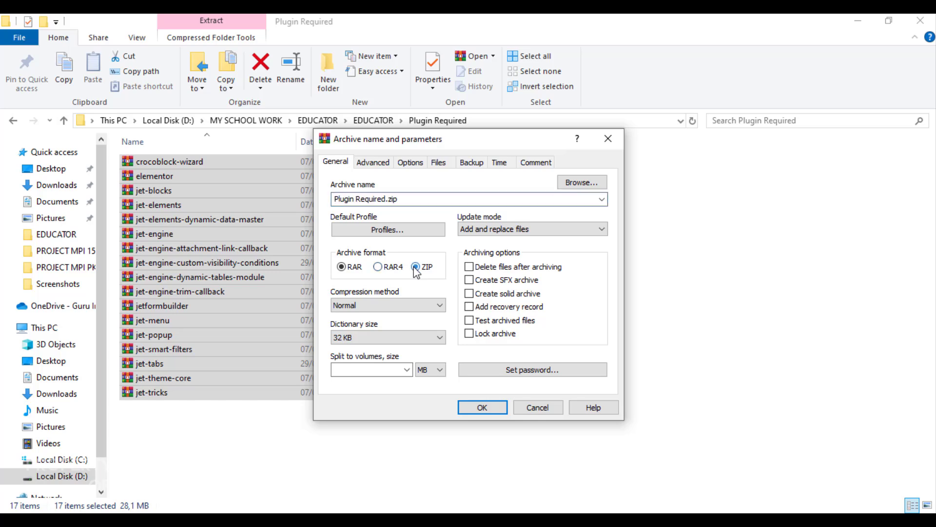
left_click(482, 407)
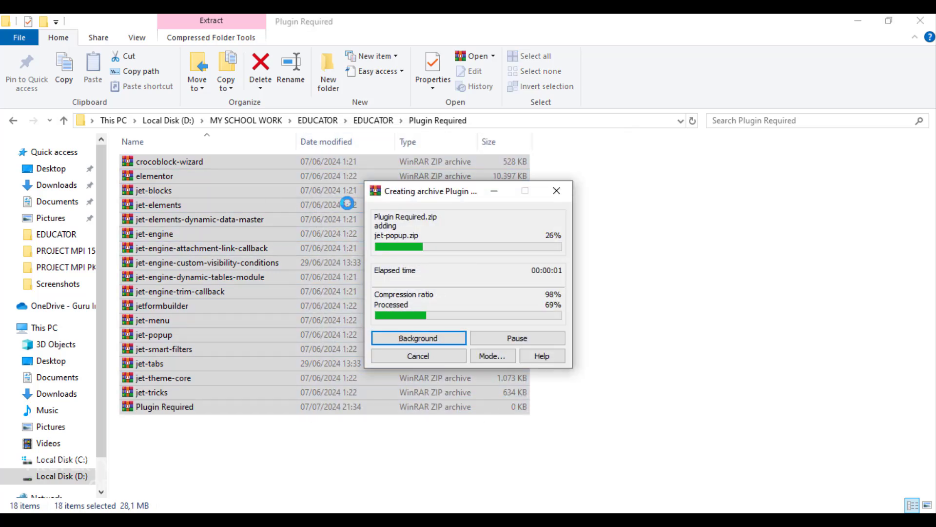
left_click(187, 447)
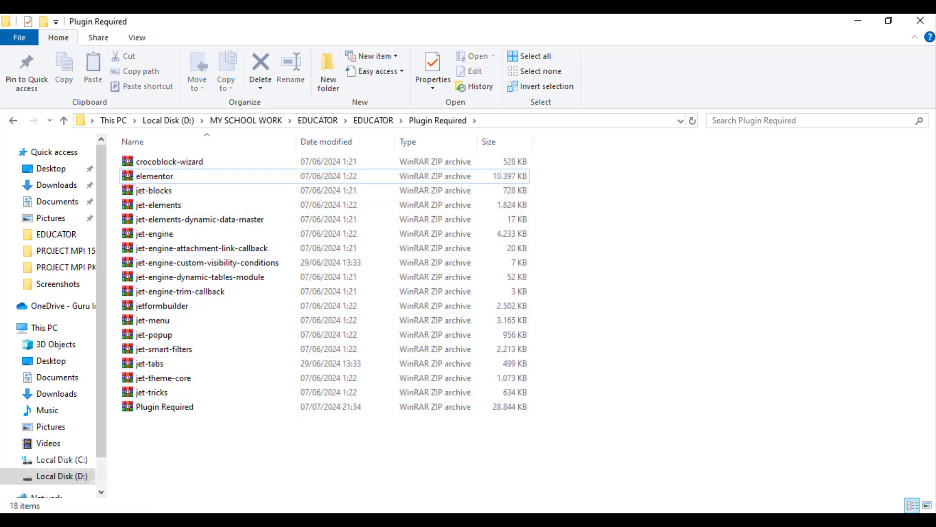
Step: Back in Chrome's cPanel File Manager, upload Plugin Required.zip from the EDUCATOR > Plugin Required folder to wp-content/plugins and return to that folder
mouse_move(504, 520)
left_click(541, 485)
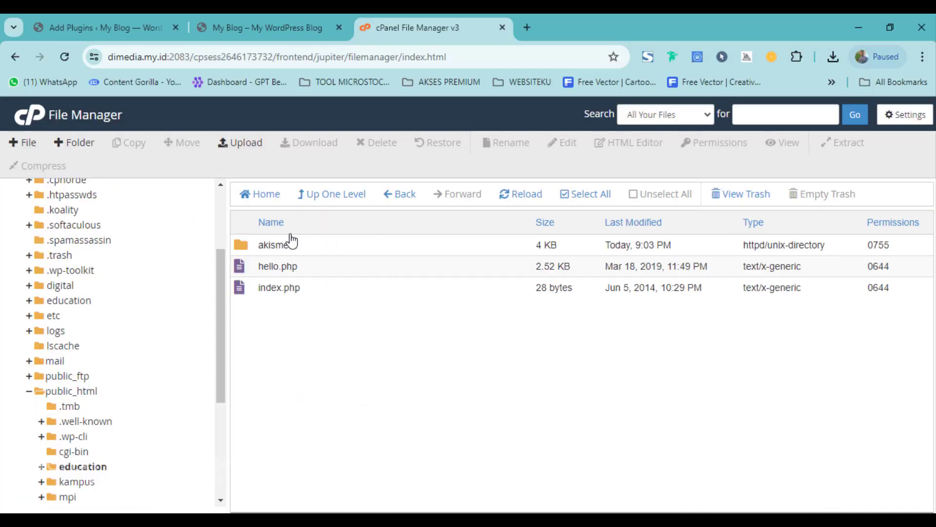
left_click(243, 143)
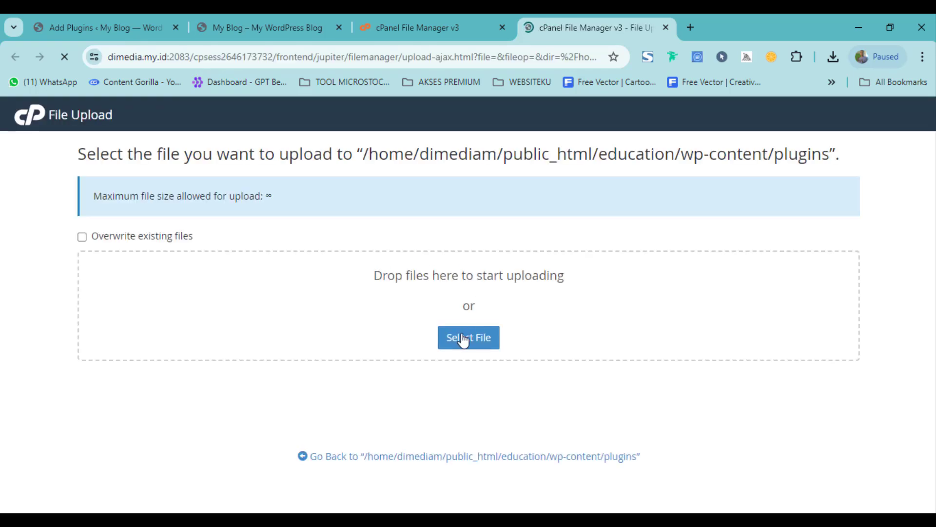
left_click(463, 337)
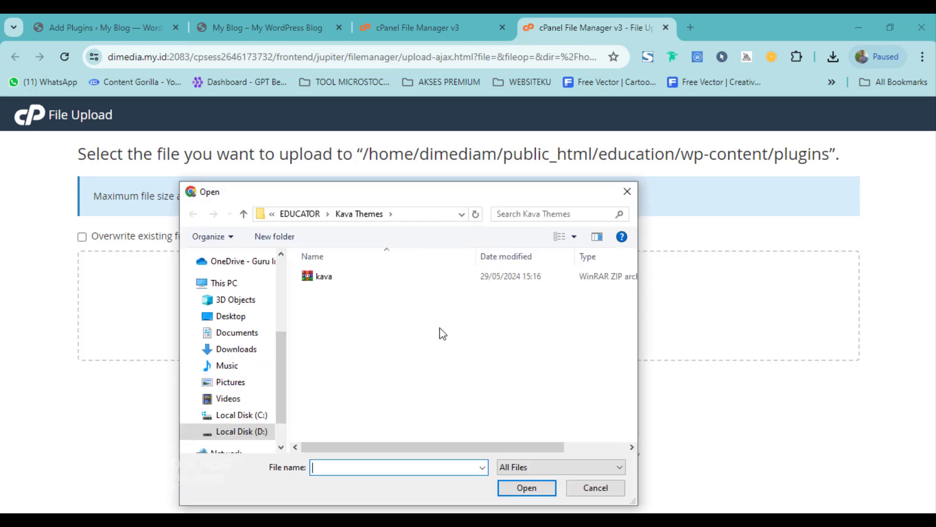
left_click(308, 208)
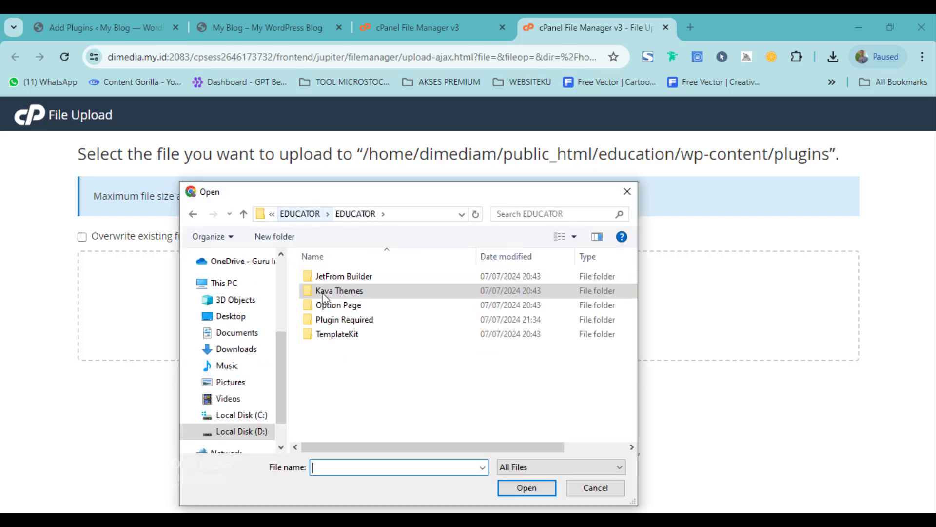
double_click(344, 319)
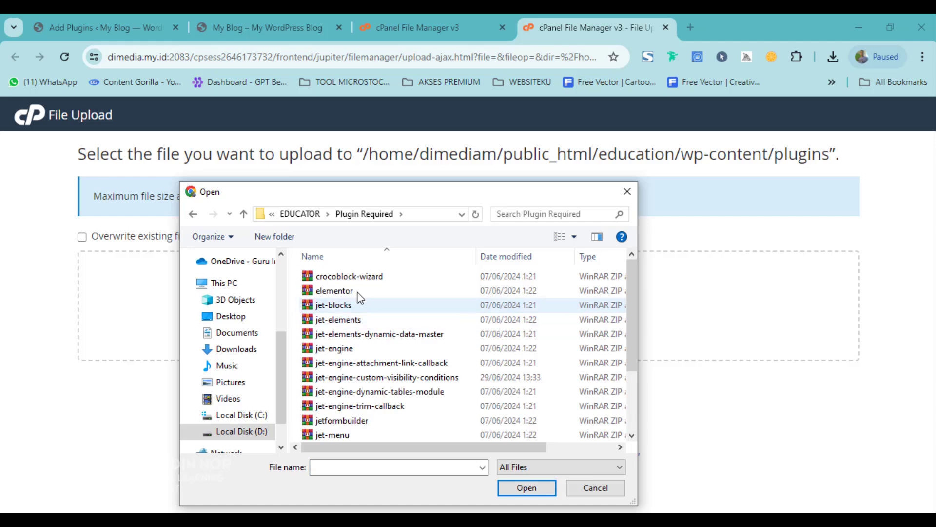
scroll(381, 419, "down", 2)
scroll(380, 420, "down", 1)
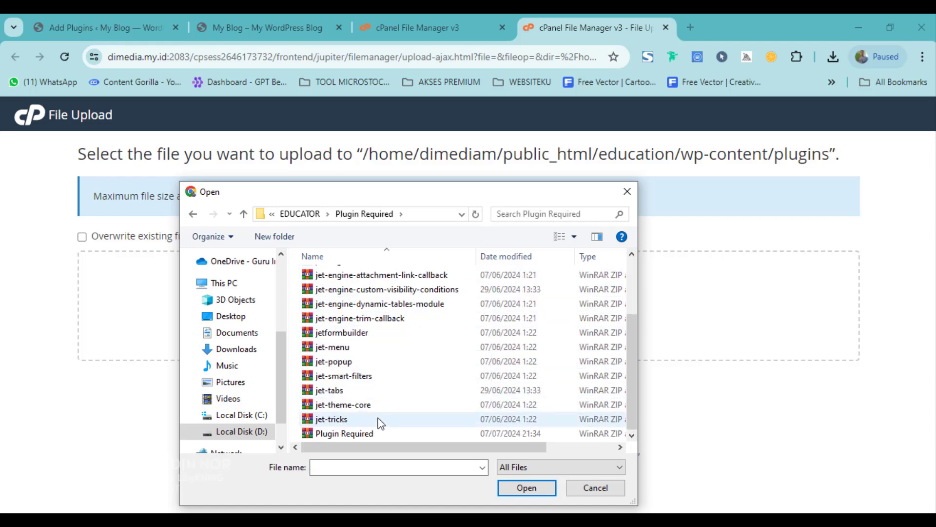
left_click(343, 434)
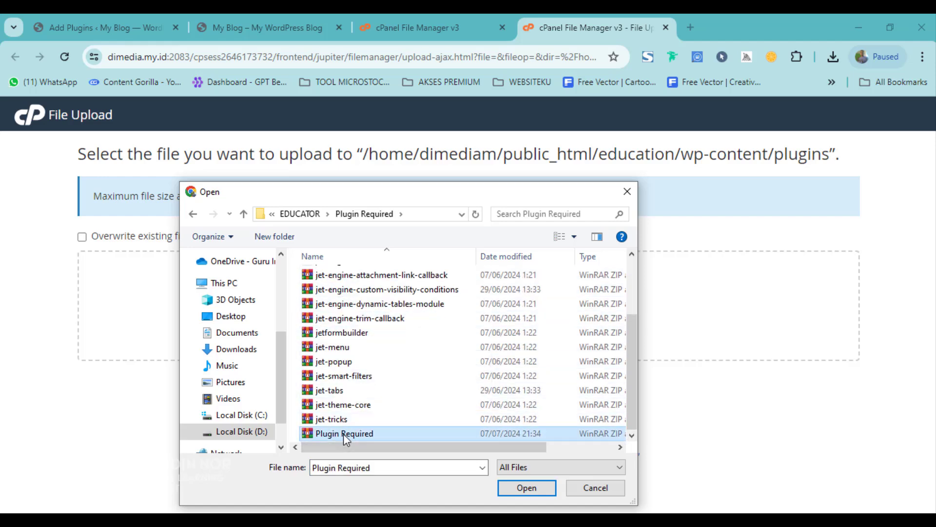
left_click(528, 490)
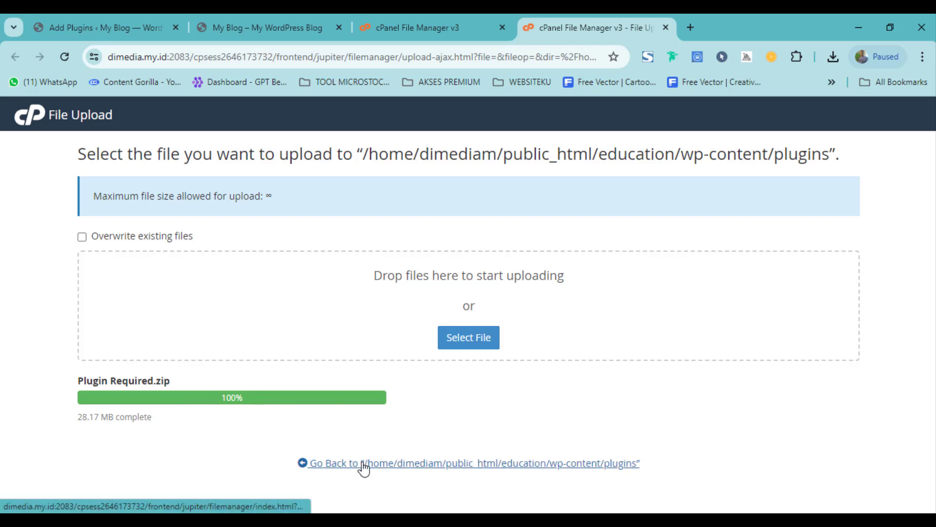
left_click(498, 463)
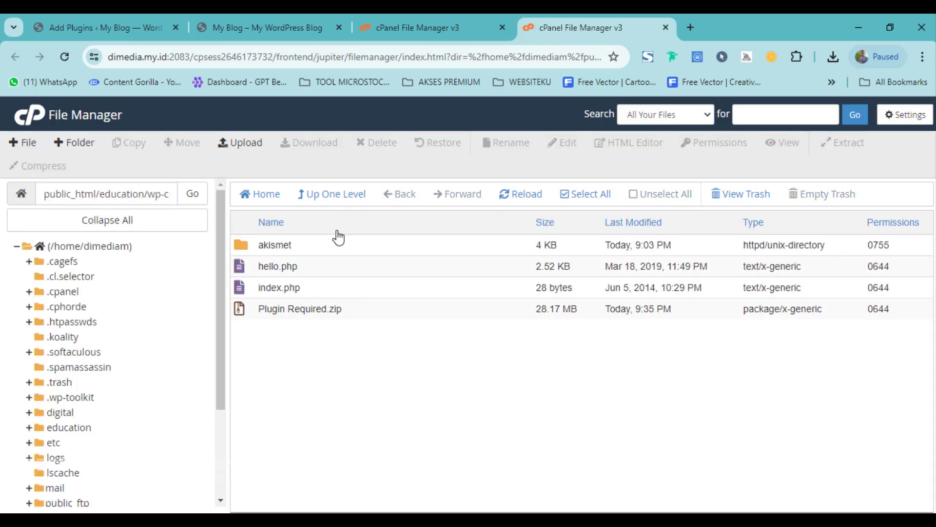
Step: Extract Plugin Required.zip into /public_html/education/wp-content/plugins, then reload the folder and look through the extracted archives
right_click(308, 312)
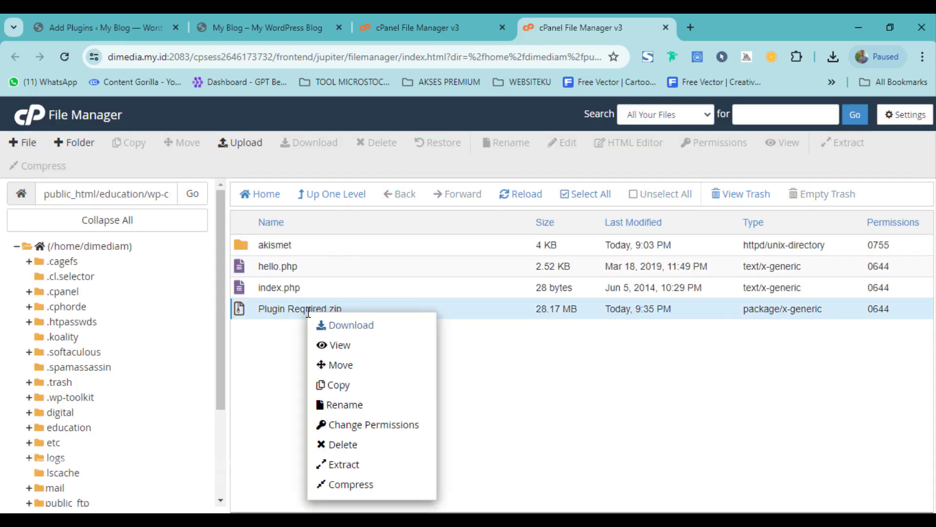
left_click(356, 467)
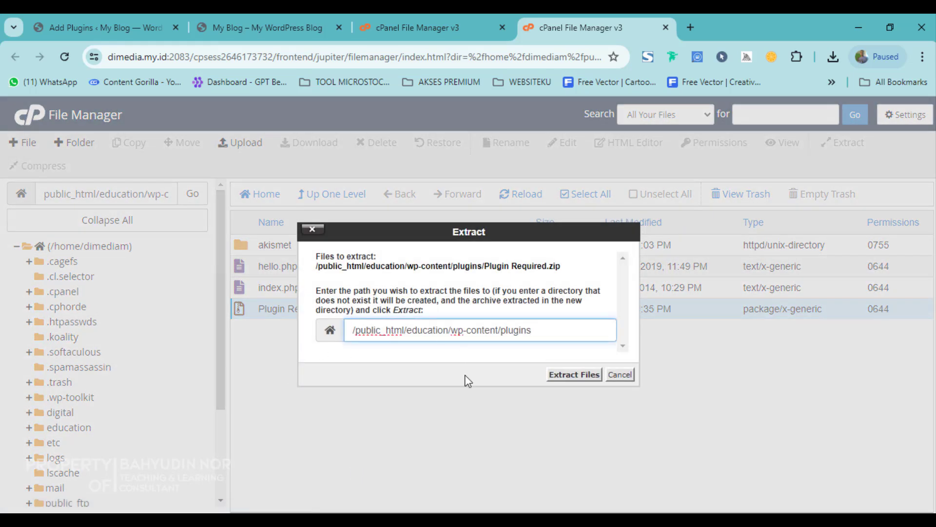
left_click(575, 375)
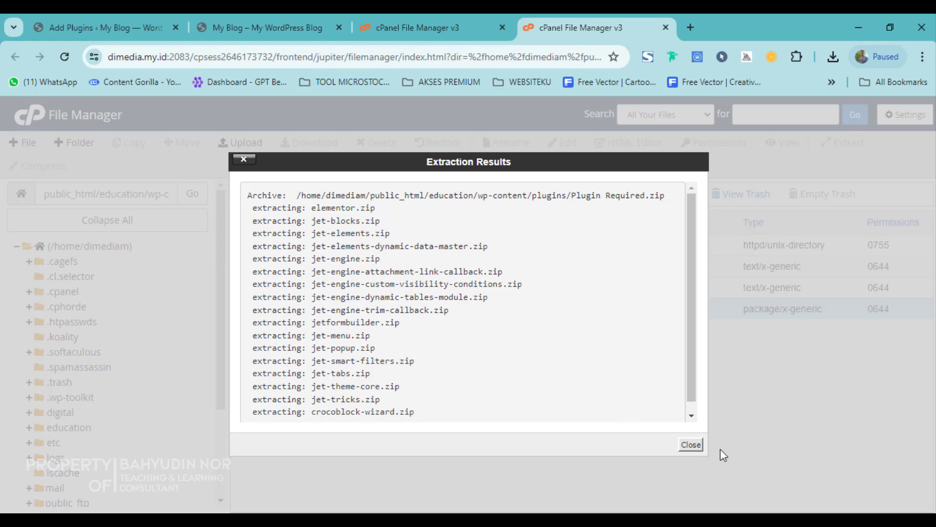
left_click(691, 444)
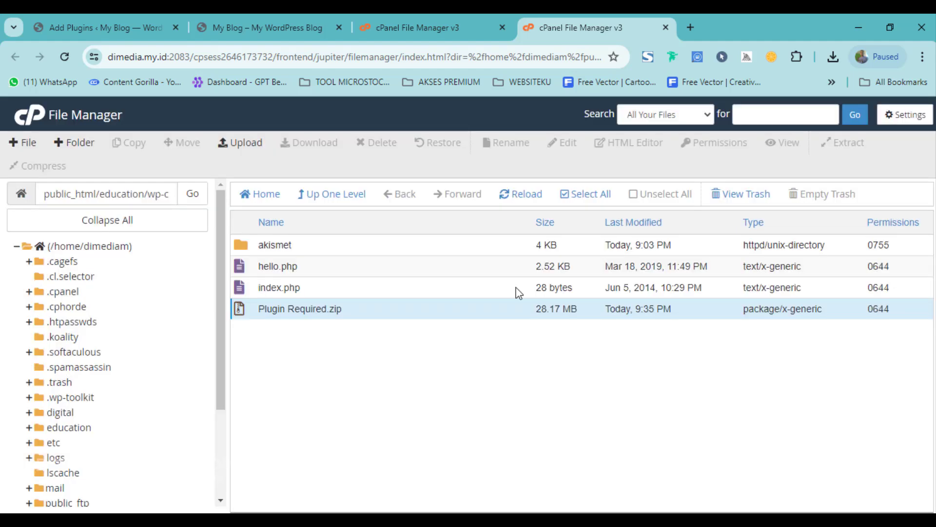
left_click(525, 197)
scroll(292, 389, "down", 4)
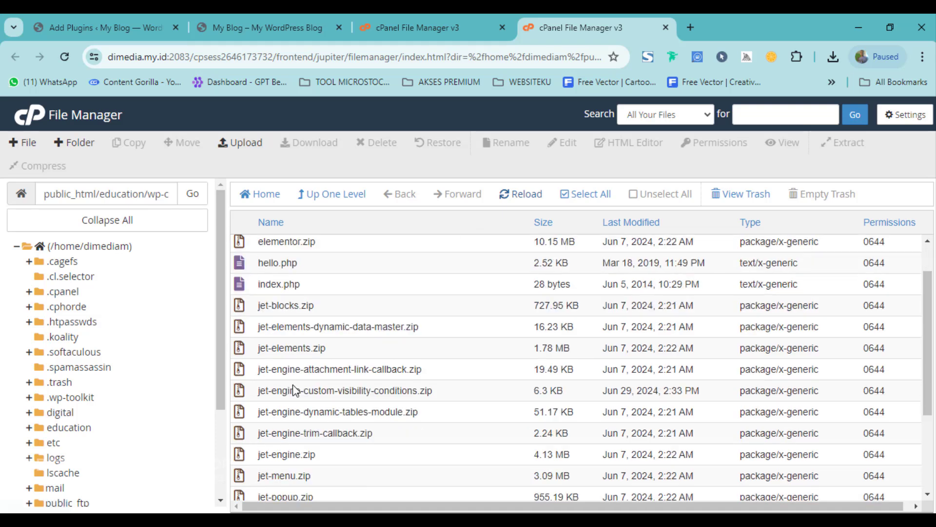
scroll(313, 419, "up", 4)
scroll(291, 329, "up", 1)
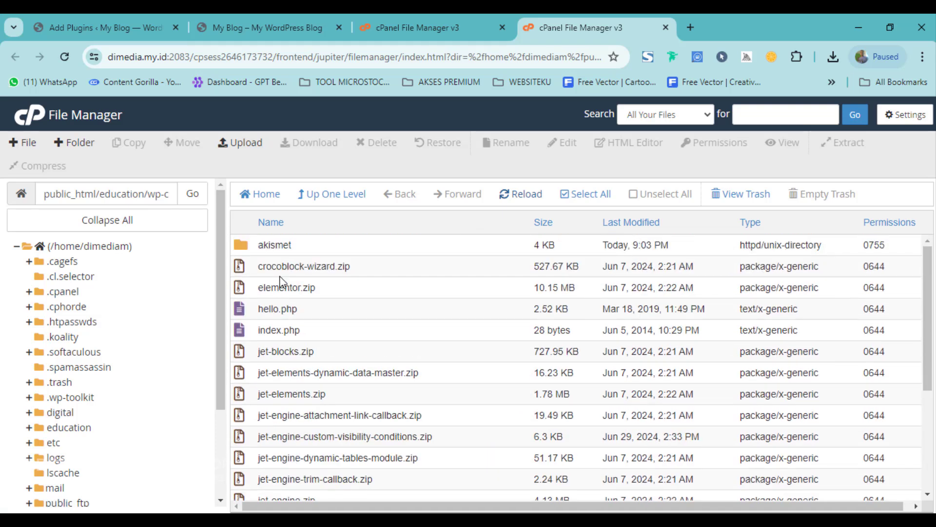
Step: Delete the uploaded Plugin Required.zip archive from the plugins folder
left_click(303, 266)
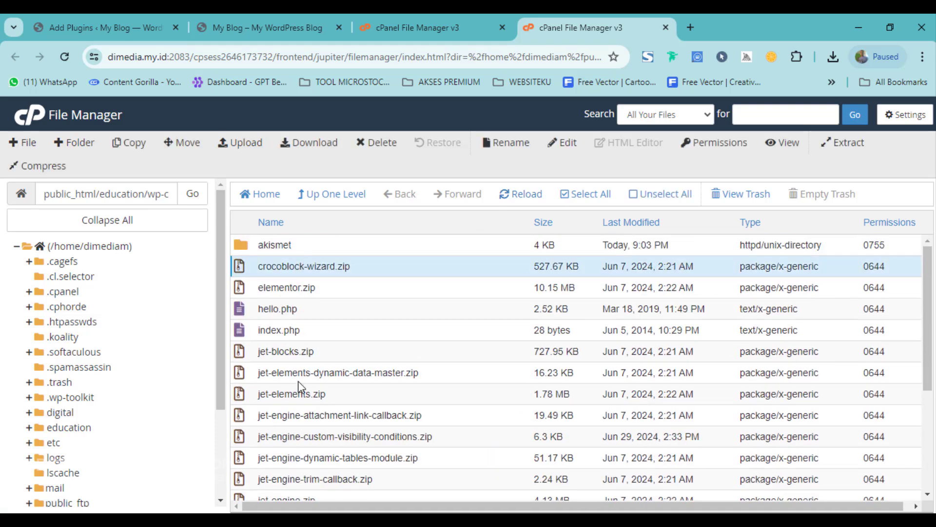
scroll(336, 447, "down", 4)
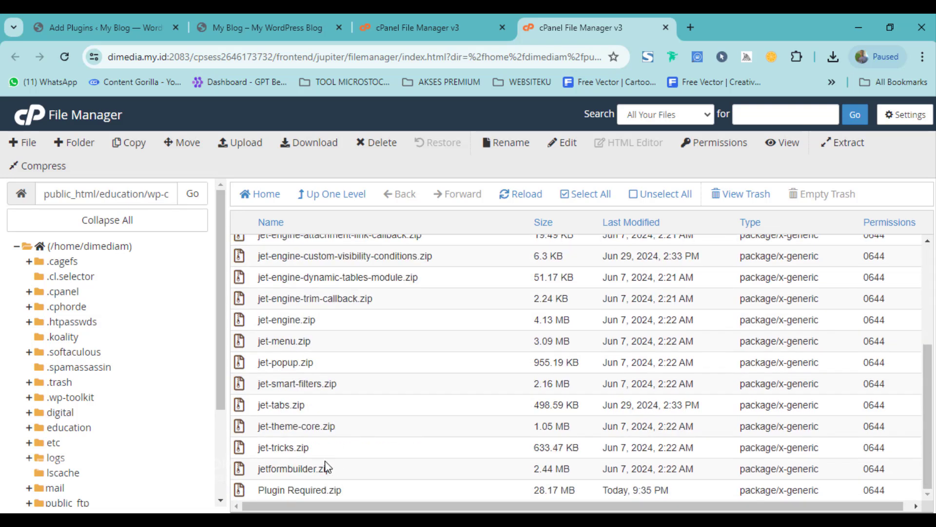
left_click(318, 486)
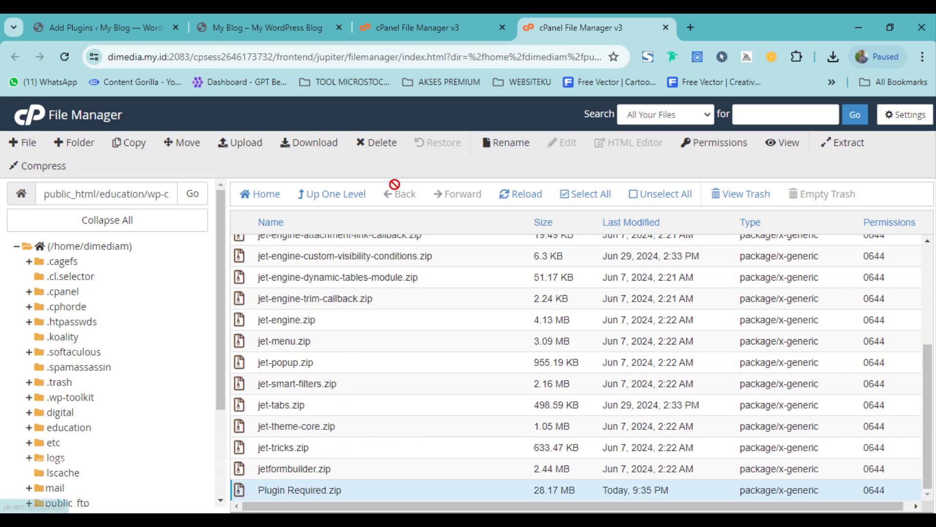
left_click(377, 142)
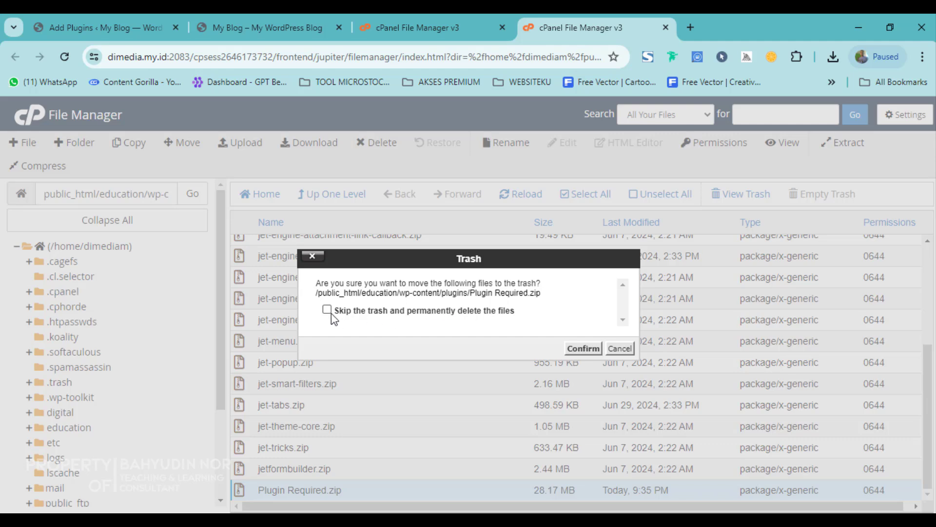
left_click(582, 349)
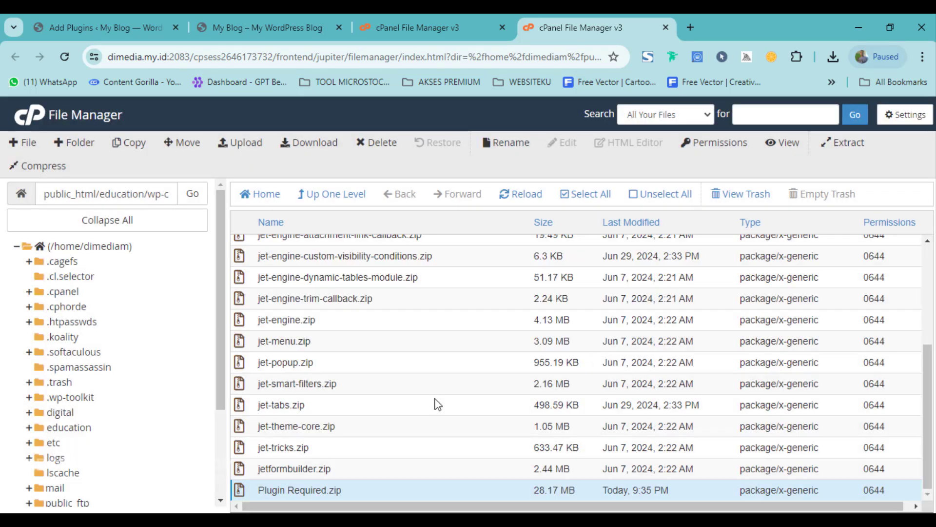
Step: Extract crocoblock-wizard.zip and elementor.zip into /public_html/education/wp-content/plugins
scroll(311, 402, "up", 4)
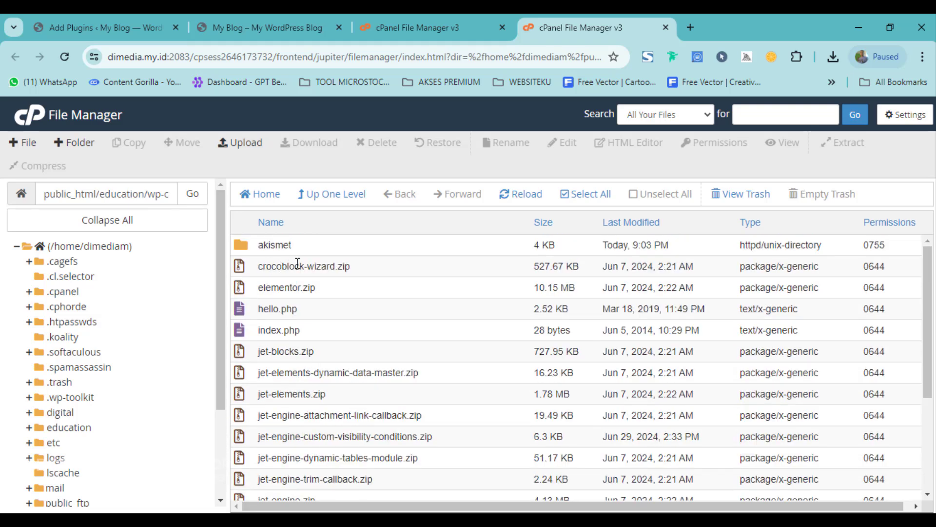
right_click(297, 263)
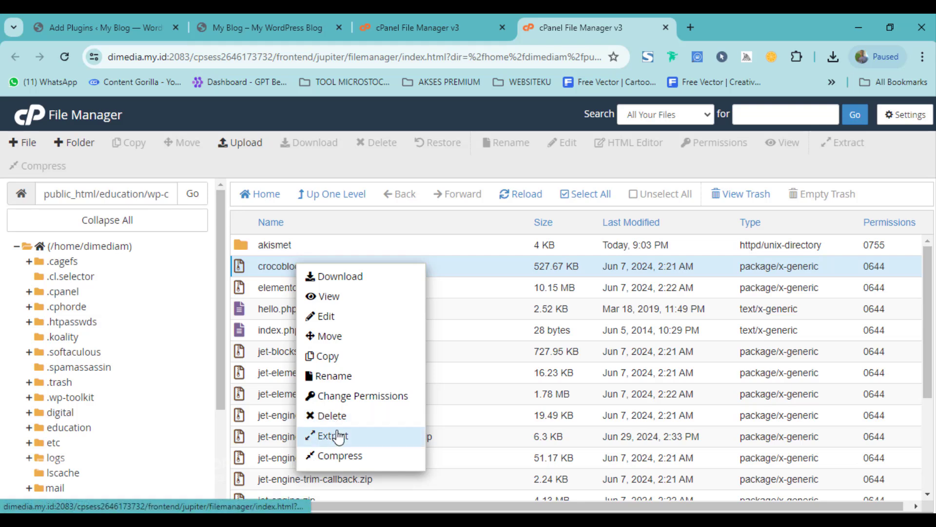
left_click(334, 435)
left_click(572, 375)
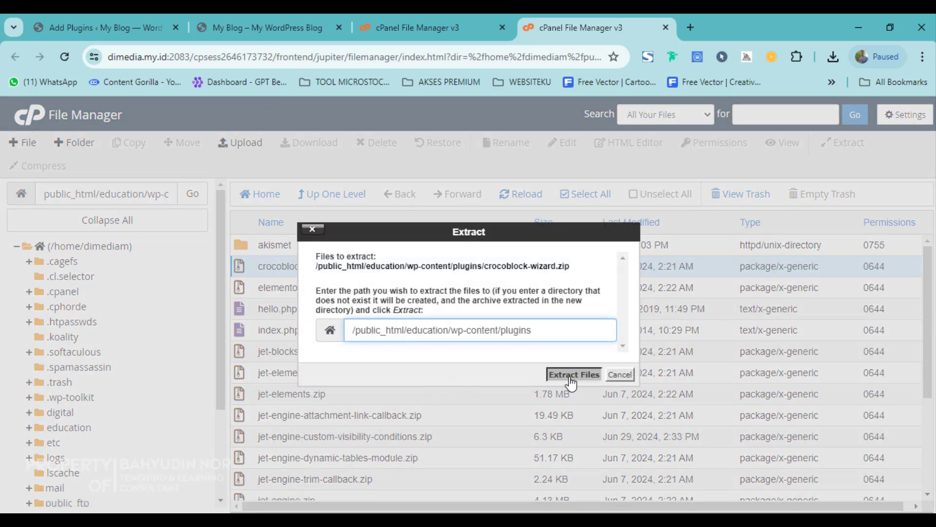
left_click(689, 446)
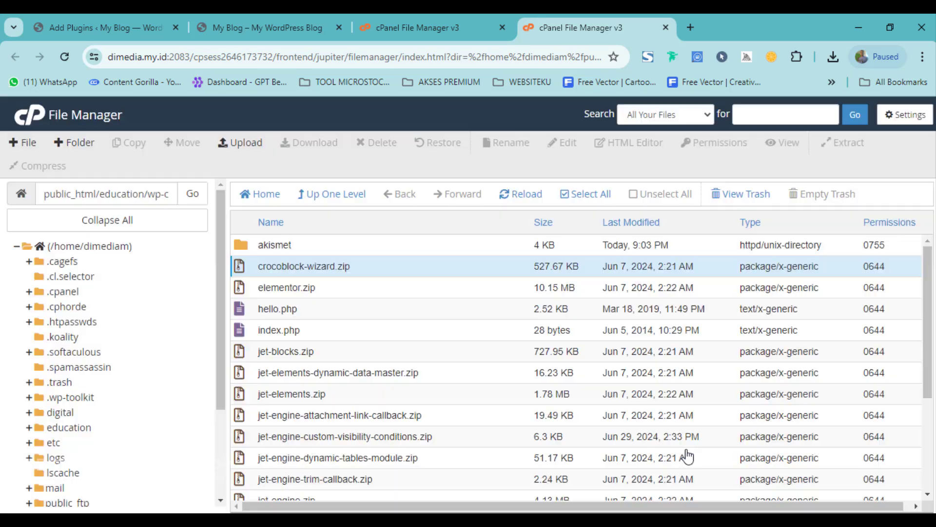
right_click(281, 295)
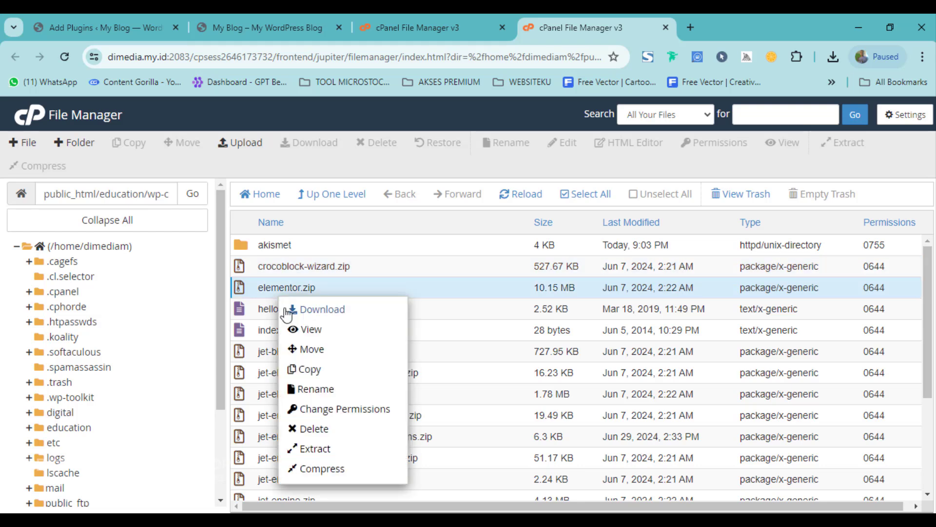
left_click(328, 447)
left_click(573, 375)
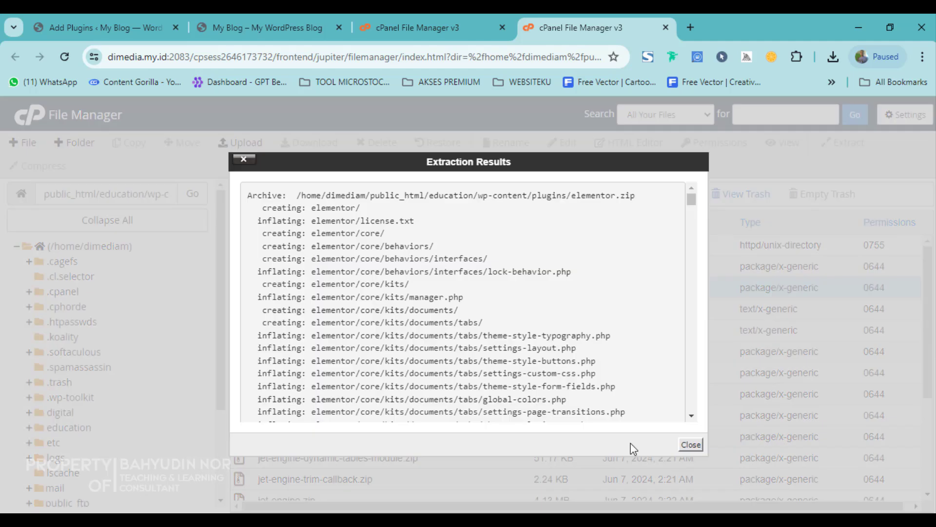
left_click(691, 444)
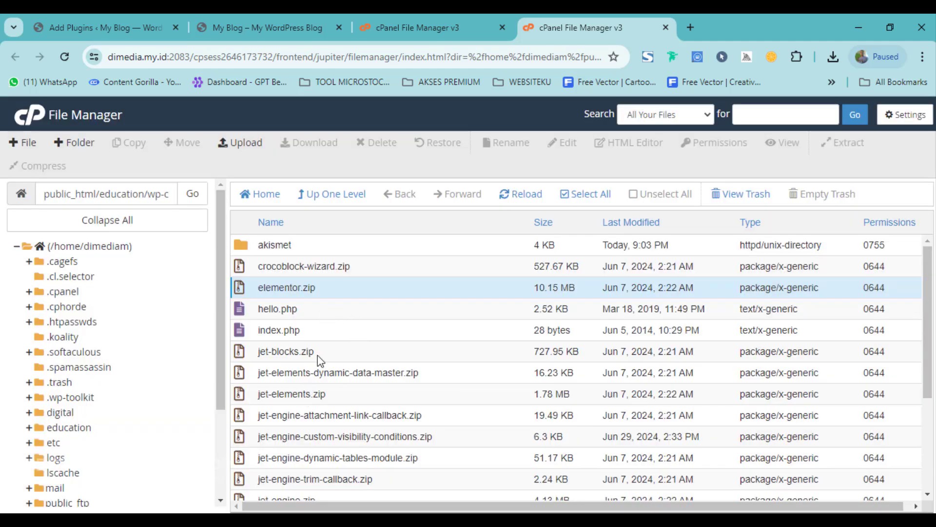
Step: Extract jet-blocks.zip into /public_html/education/wp-content/plugins and dismiss the extraction results
right_click(288, 351)
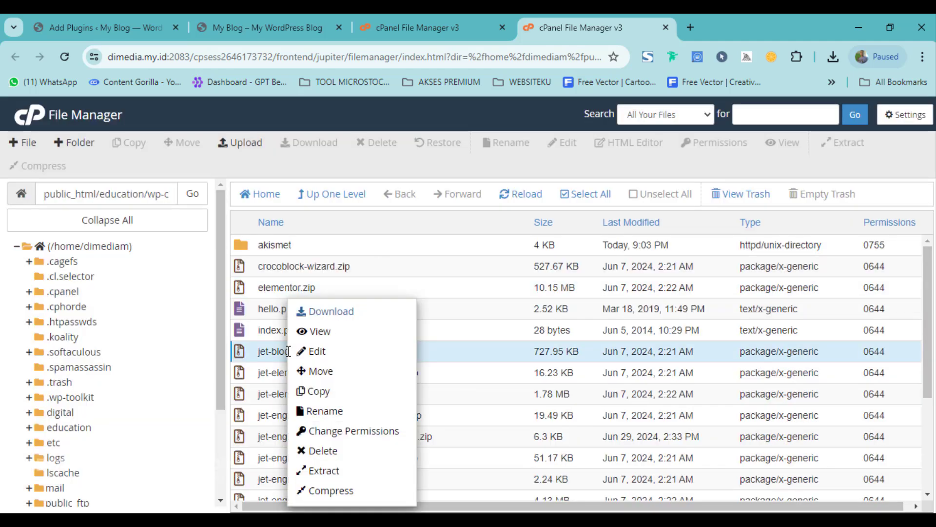
left_click(319, 470)
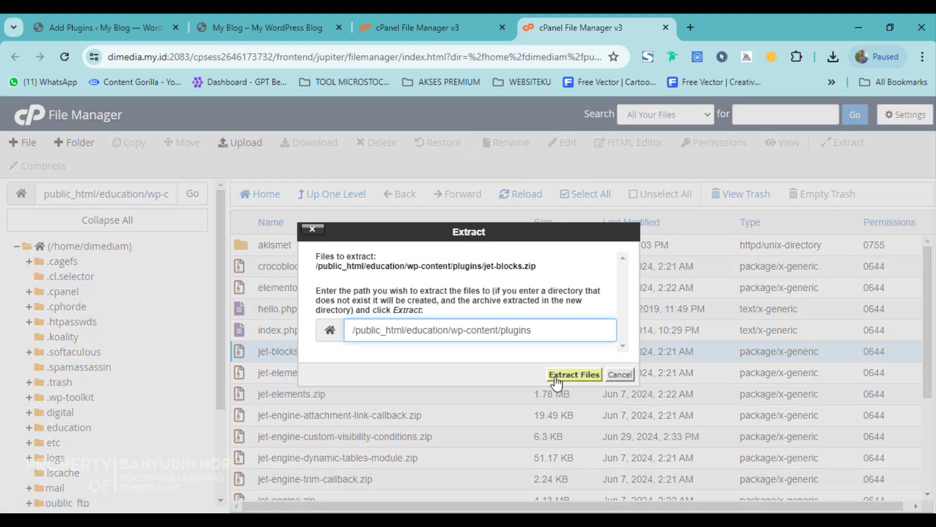
left_click(556, 382)
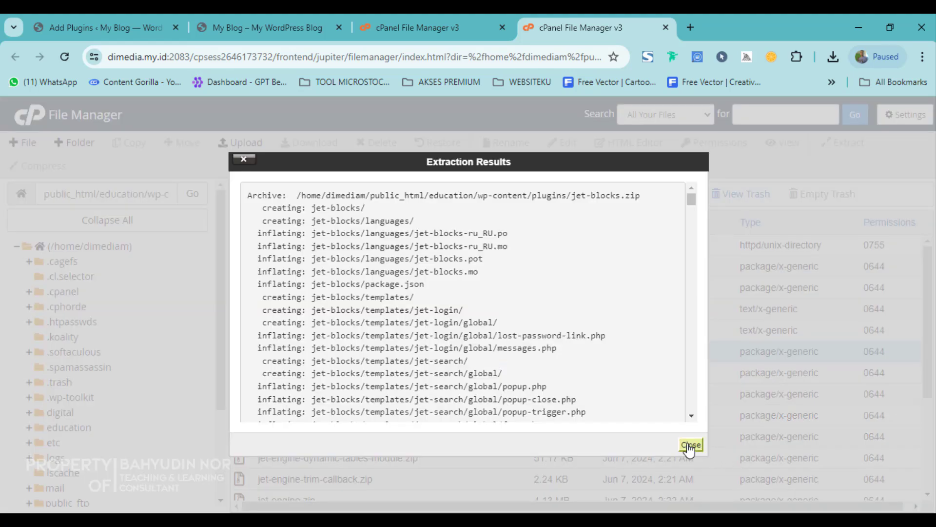
left_click(690, 445)
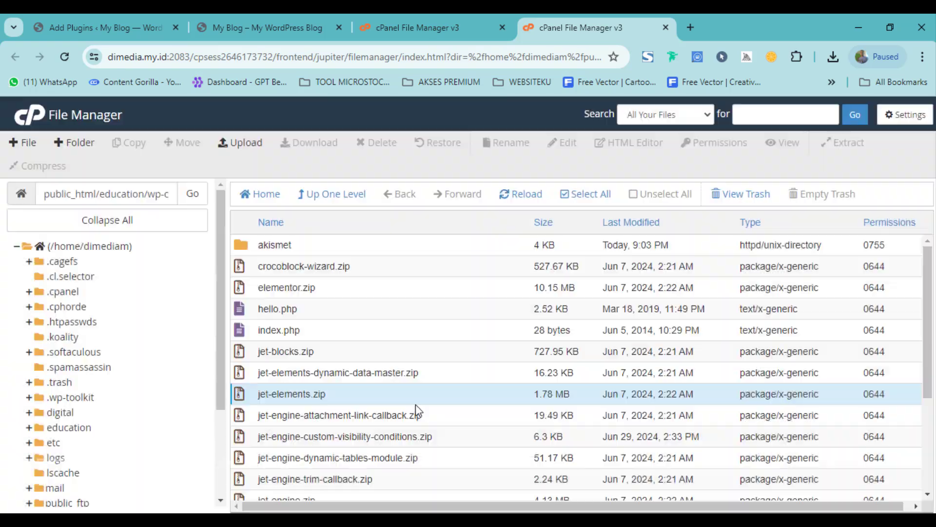
Step: Extract jet-engine-dynamic-tables-module.zip, jet-menu.zip and jet-popup.zip into the same plugins folder
right_click(334, 298)
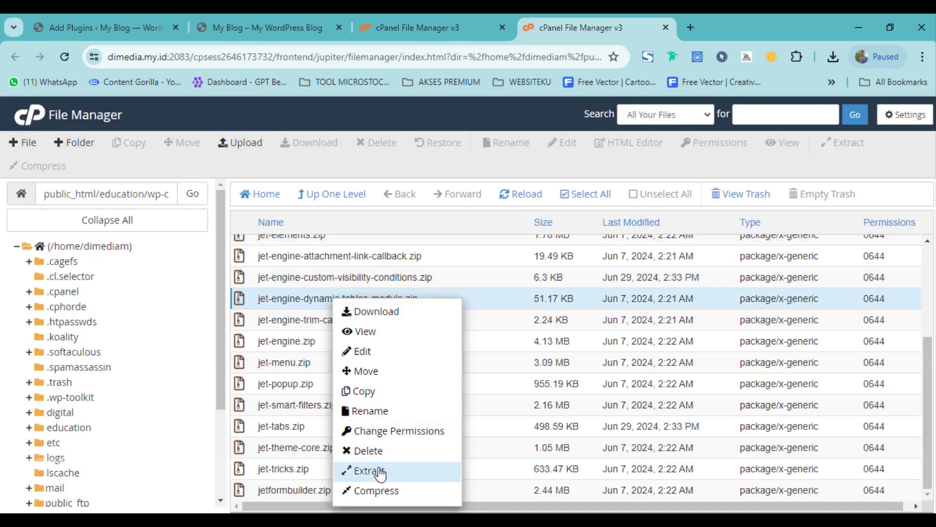
left_click(380, 470)
right_click(294, 361)
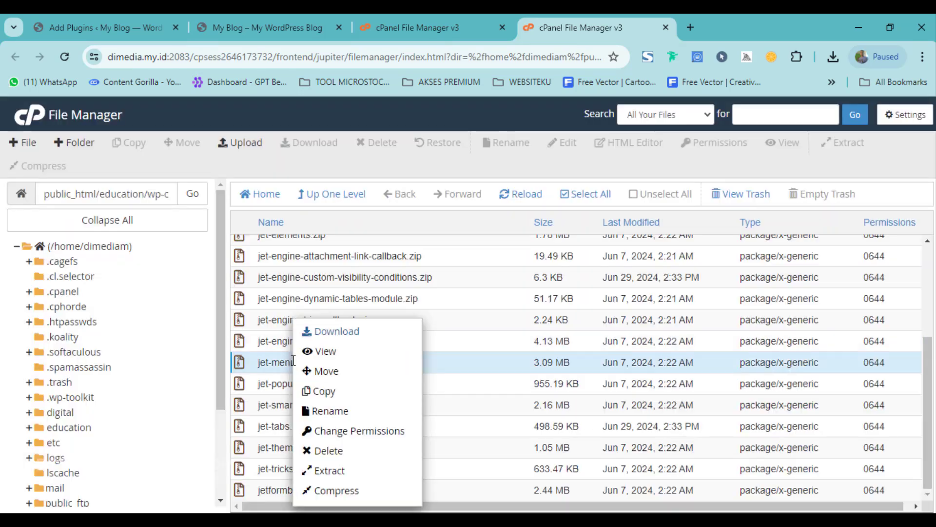
left_click(330, 470)
right_click(275, 384)
left_click(334, 469)
Step: Extract jet-smart-filters.zip and jet-tabs.zip into /public_html/education/wp-content/plugins
right_click(276, 405)
left_click(334, 490)
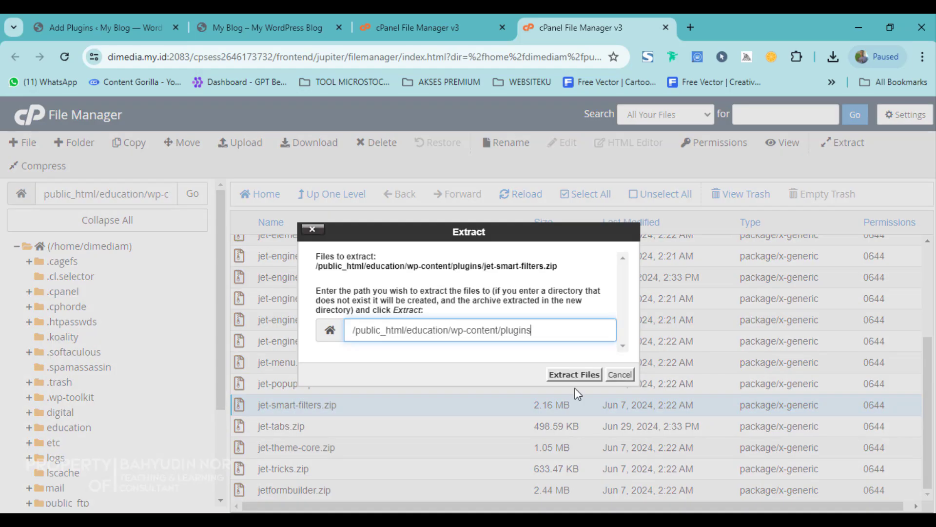
left_click(574, 374)
left_click(691, 443)
right_click(283, 425)
left_click(323, 470)
left_click(574, 374)
left_click(692, 443)
Step: Extract jet-theme-core.zip and jetformbuilder.zip into /public_html/education/wp-content/plugins
right_click(283, 447)
left_click(335, 490)
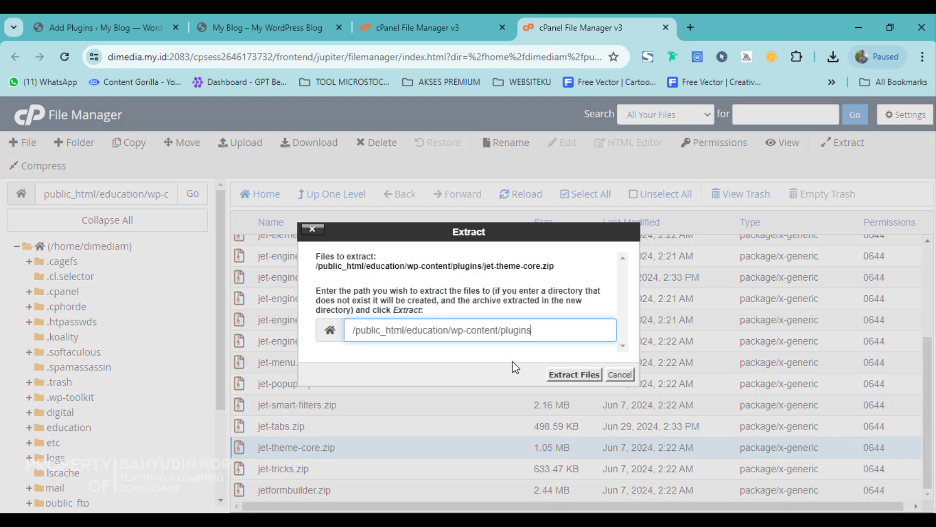
left_click(574, 374)
right_click(294, 490)
left_click(355, 470)
left_click(574, 374)
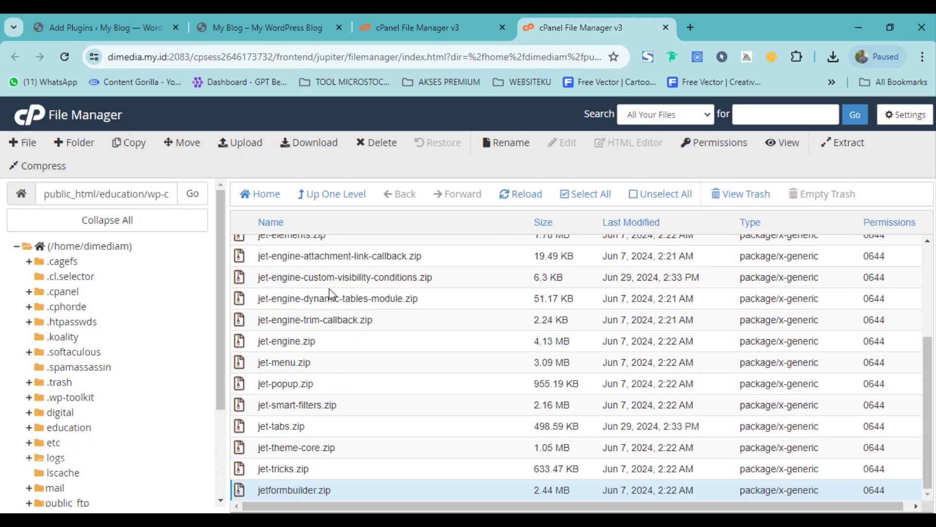
Step: Reload the plugins directory and check that every plugin archive has a matching extracted folder
scroll(326, 341, "up", 3)
scroll(371, 363, "down", 3)
left_click(529, 200)
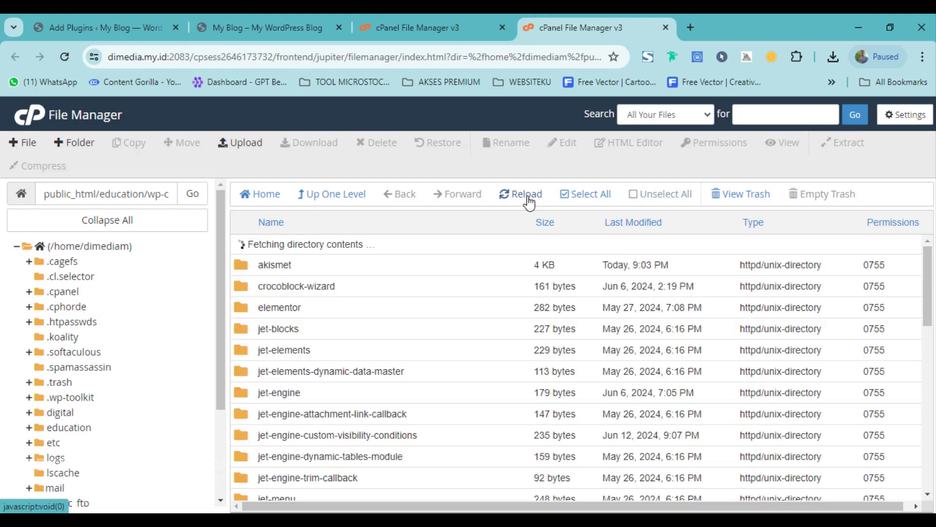
scroll(339, 335, "down", 8)
scroll(339, 335, "up", 7)
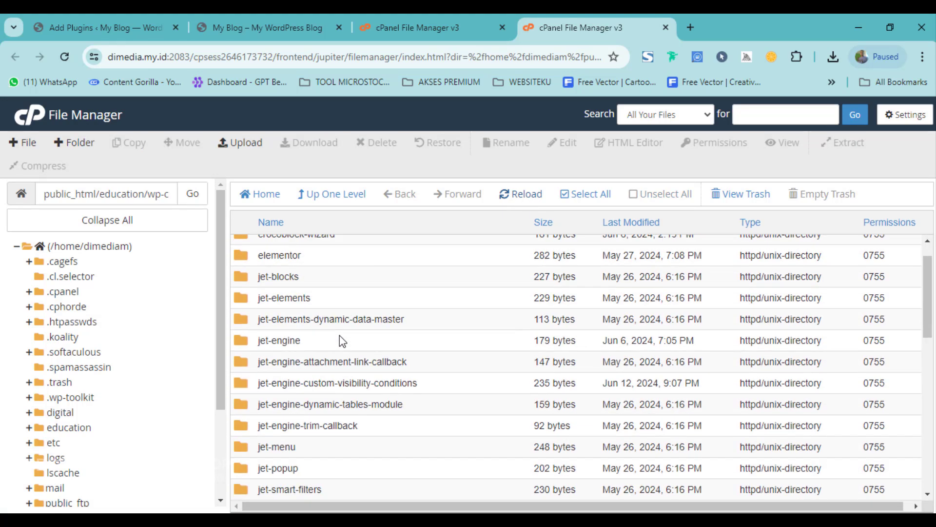
Step: Delete the crocoblock-wizard.zip and elementor.zip archives from the plugins folder, keeping their extracted folders
scroll(340, 336, "down", 6)
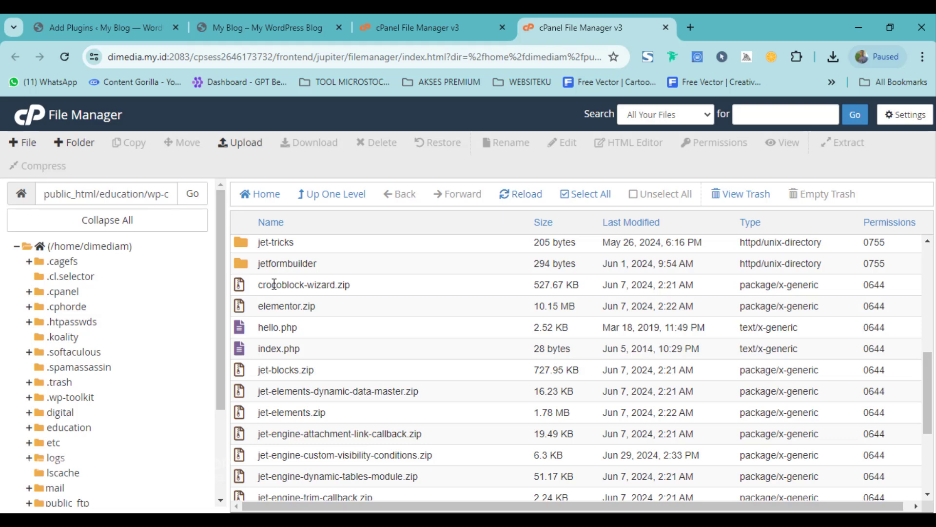
left_click(274, 284)
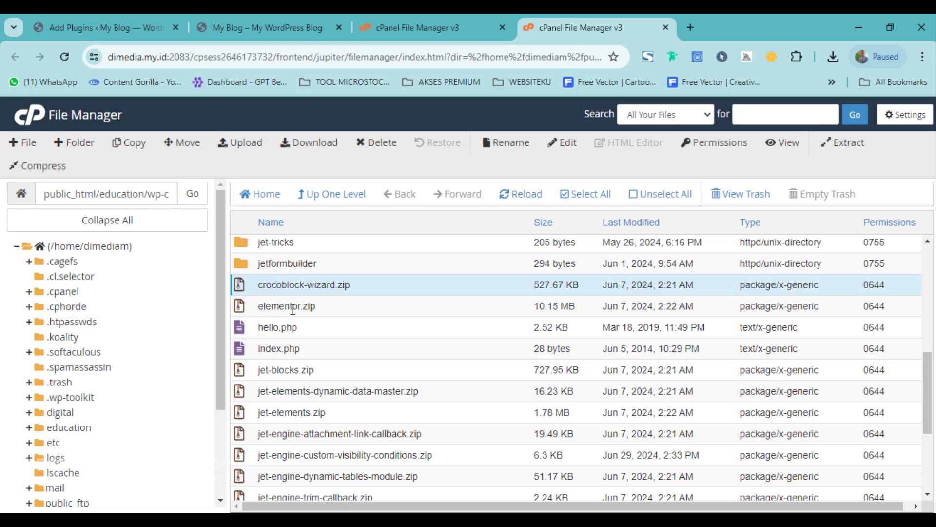
left_click(293, 307)
left_click(300, 293)
left_click(301, 304, "ctrl")
left_click(376, 143)
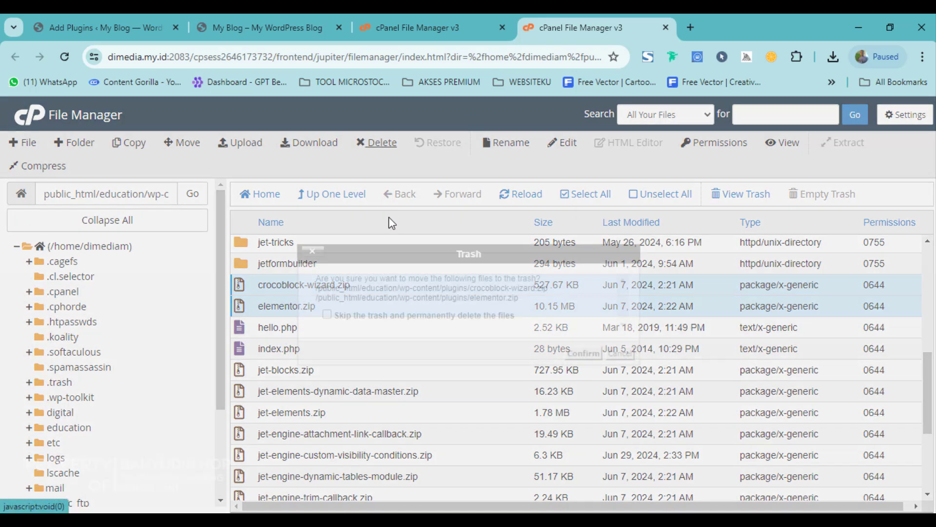
left_click(583, 356)
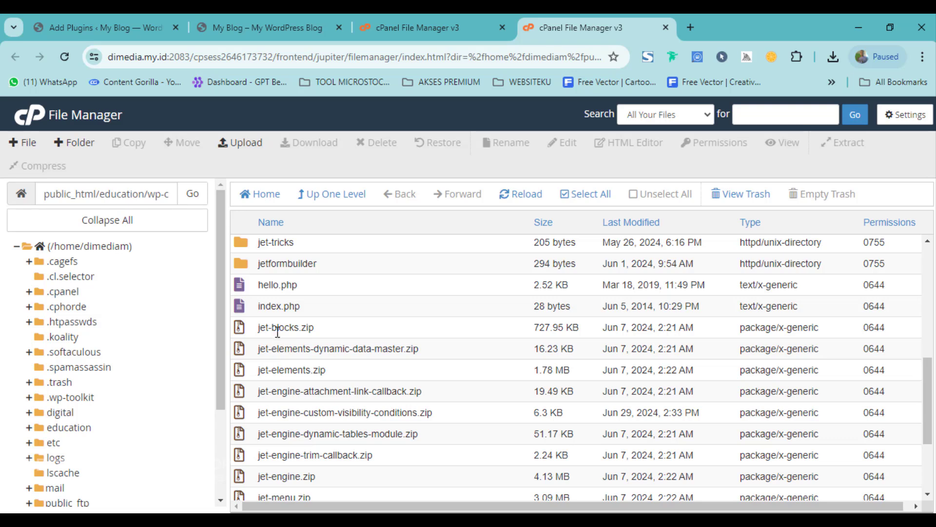
Step: Permanently delete all remaining plugin archives from jet-blocks.zip through jetformbuilder.zip, skipping the trash
left_click(277, 332)
scroll(275, 439, "down", 3)
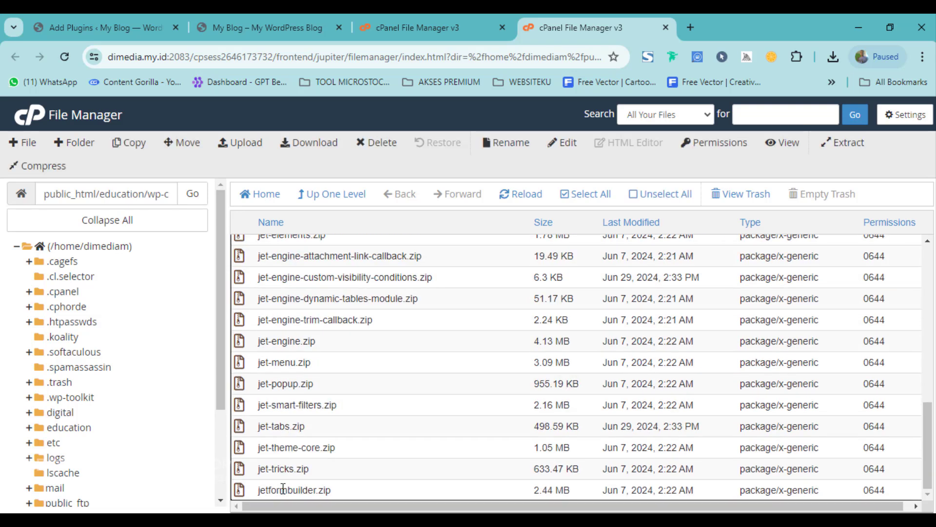
left_click(283, 489, "shift")
scroll(323, 402, "up", 4)
scroll(323, 403, "down", 1)
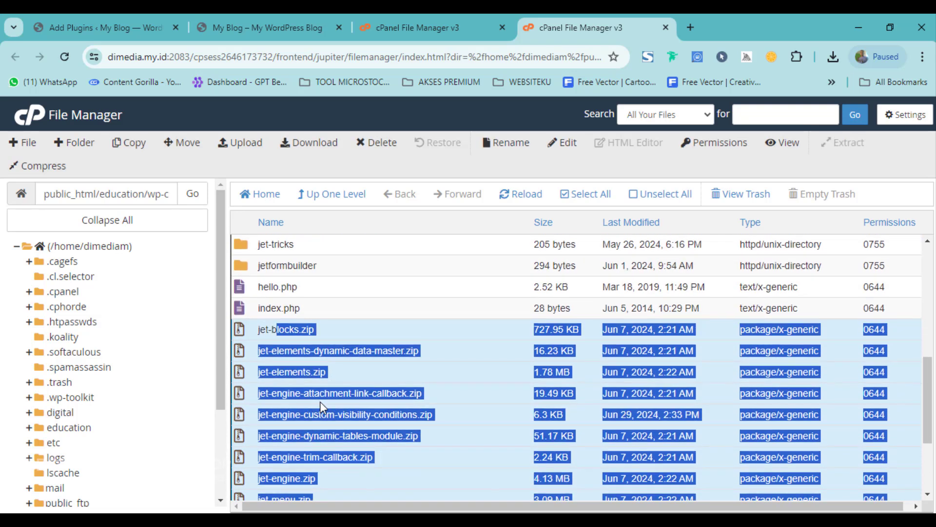
scroll(317, 393, "down", 3)
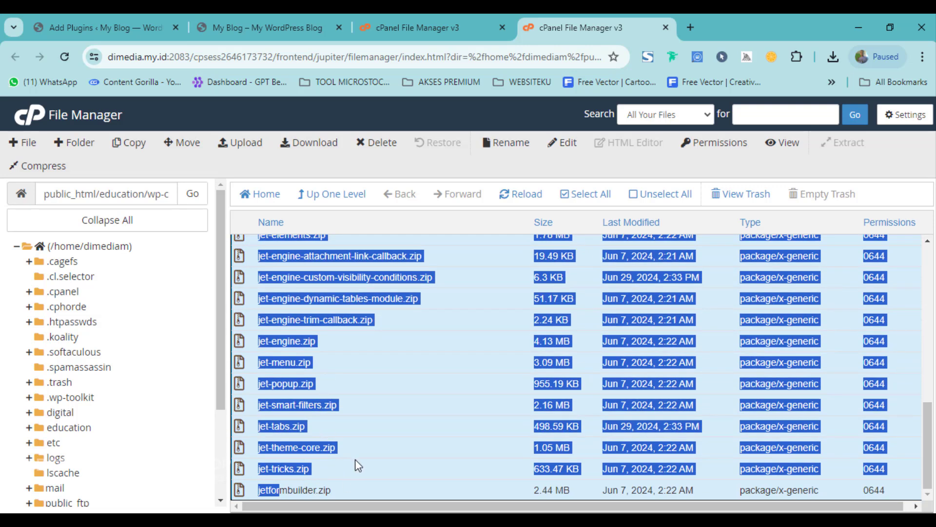
scroll(340, 373, "up", 2)
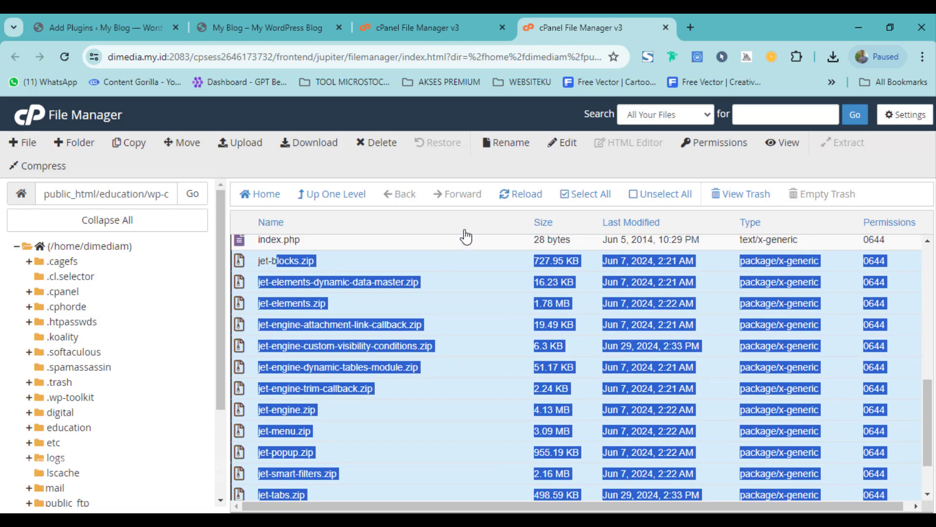
left_click(370, 143)
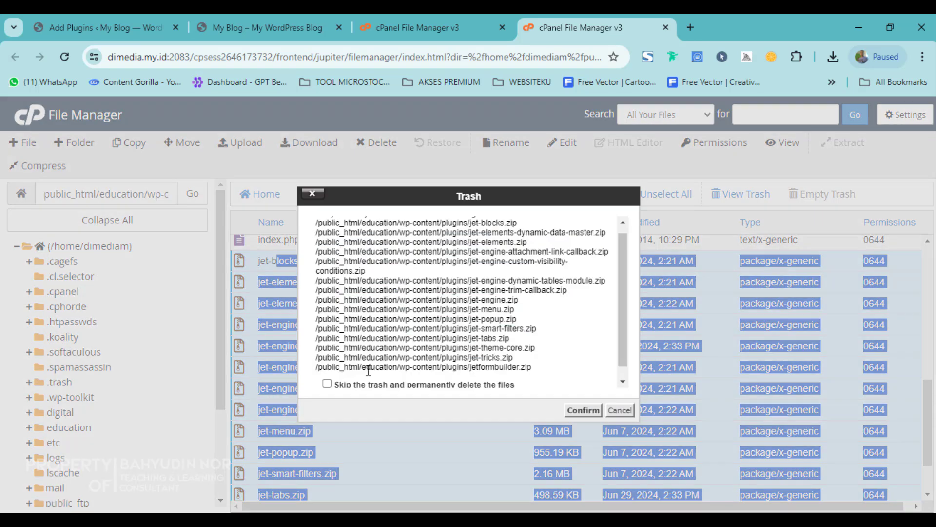
left_click(326, 385)
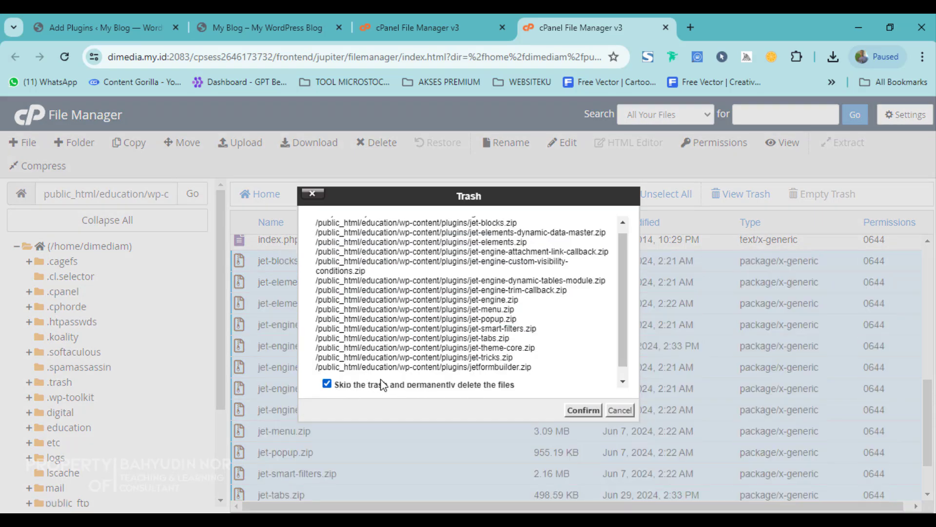
left_click_drag(399, 199, 609, 200)
left_click(793, 414)
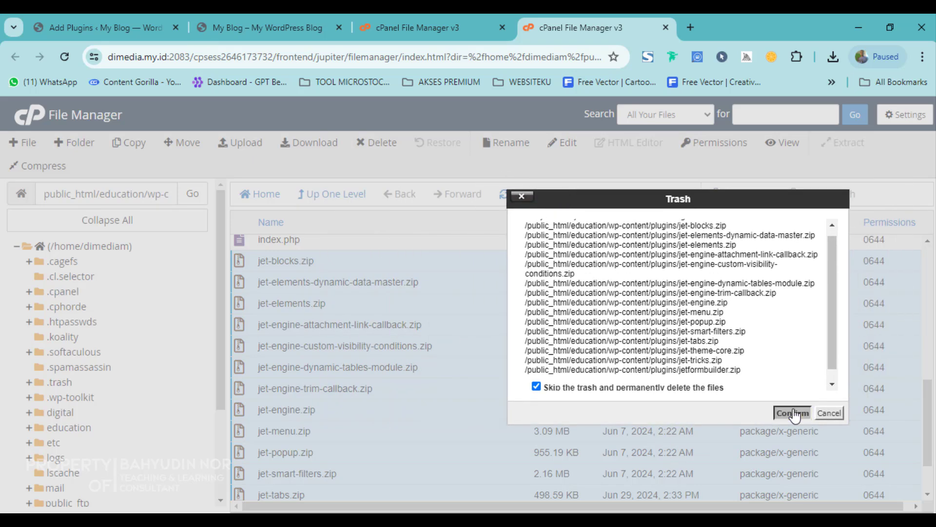
scroll(328, 369, "up", 3)
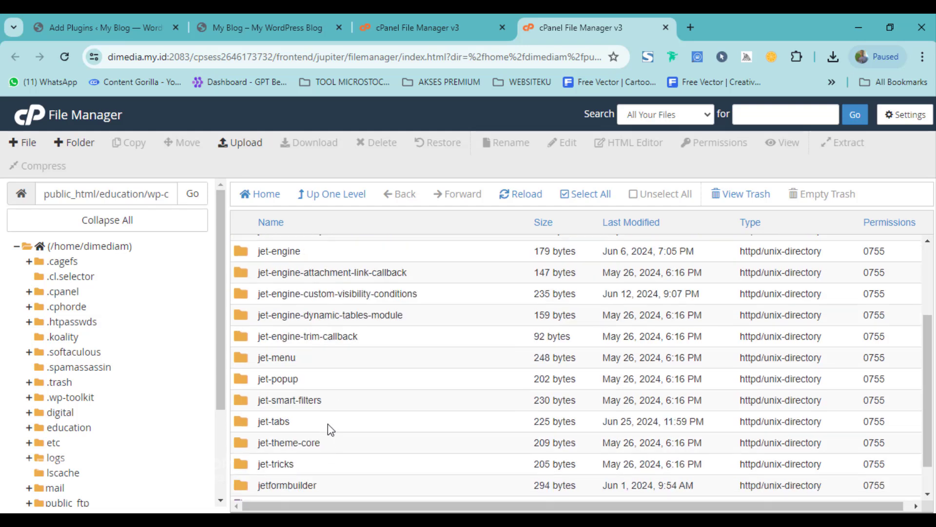
Step: Return to the WordPress admin, open the installed plugins list and look through the newly added plugins
scroll(327, 410, "up", 3)
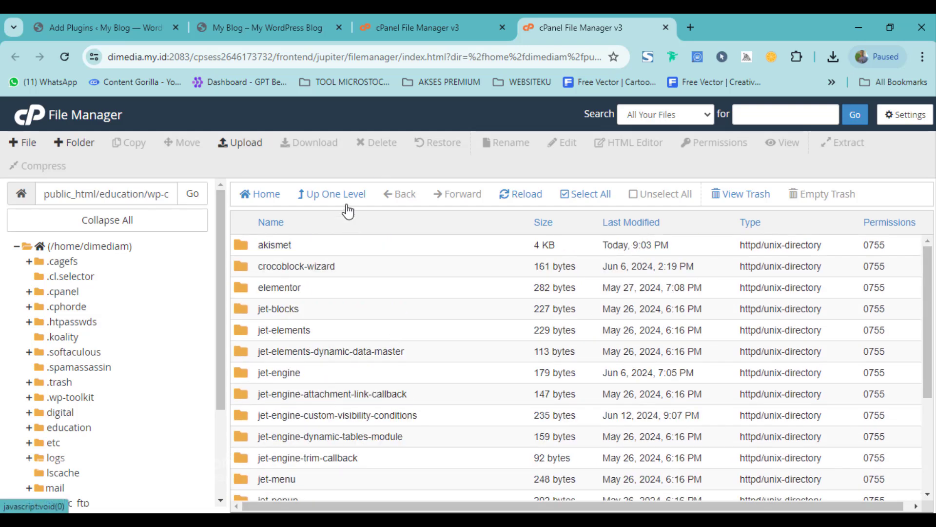
left_click(273, 25)
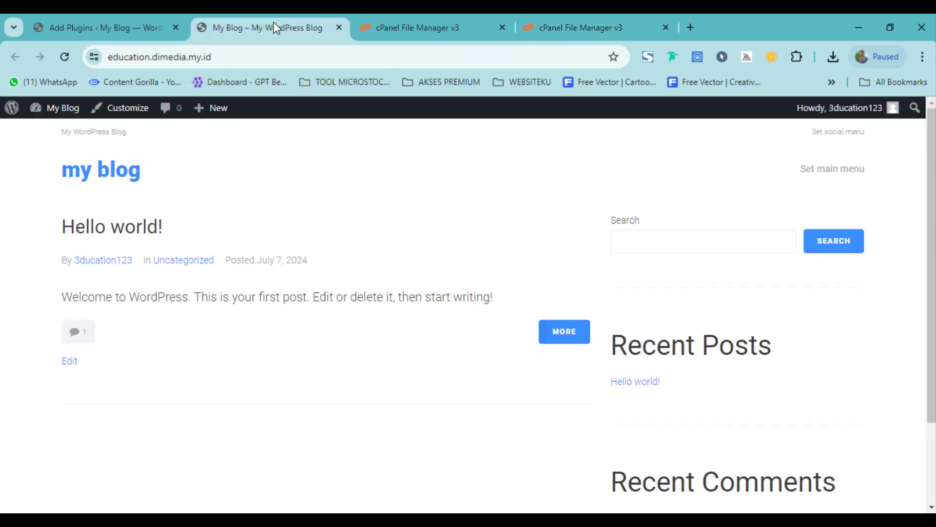
left_click(86, 28)
scroll(85, 348, "down", 6)
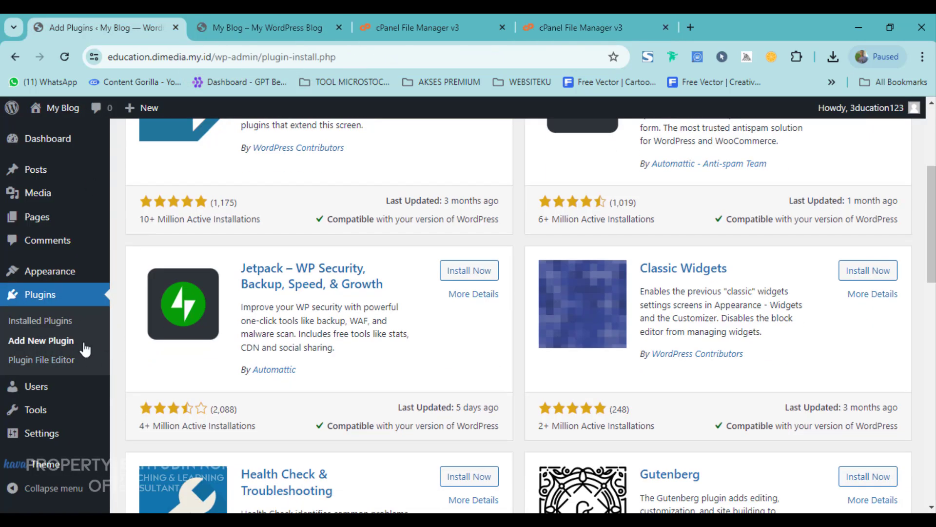
left_click(45, 332)
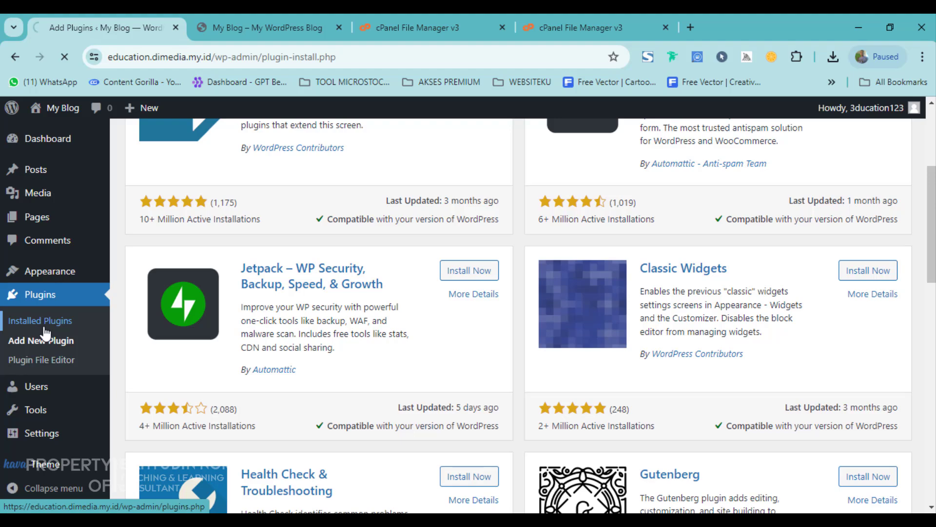
scroll(216, 373, "down", 12)
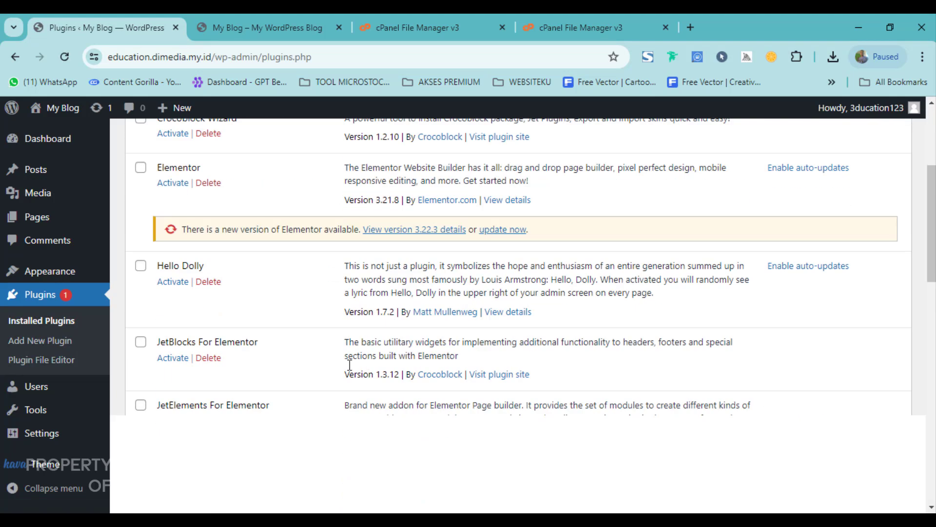
scroll(216, 373, "down", 10)
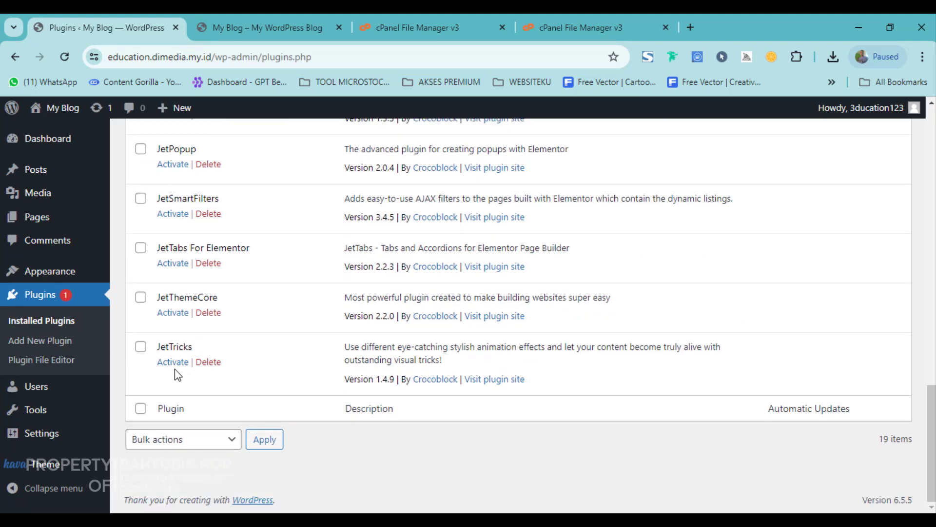
Step: Select all plugins in the list and activate them together with a bulk action
scroll(185, 361, "up", 9)
scroll(194, 354, "up", 10)
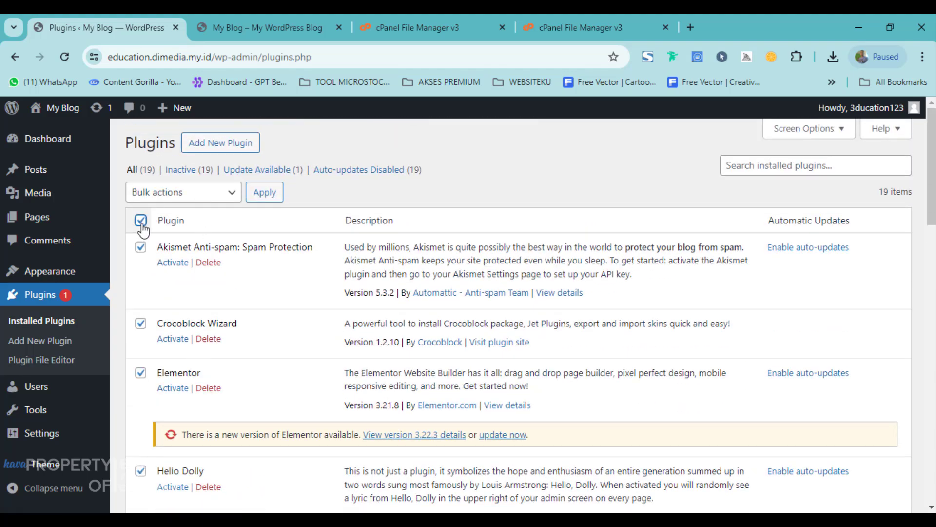
left_click(202, 195)
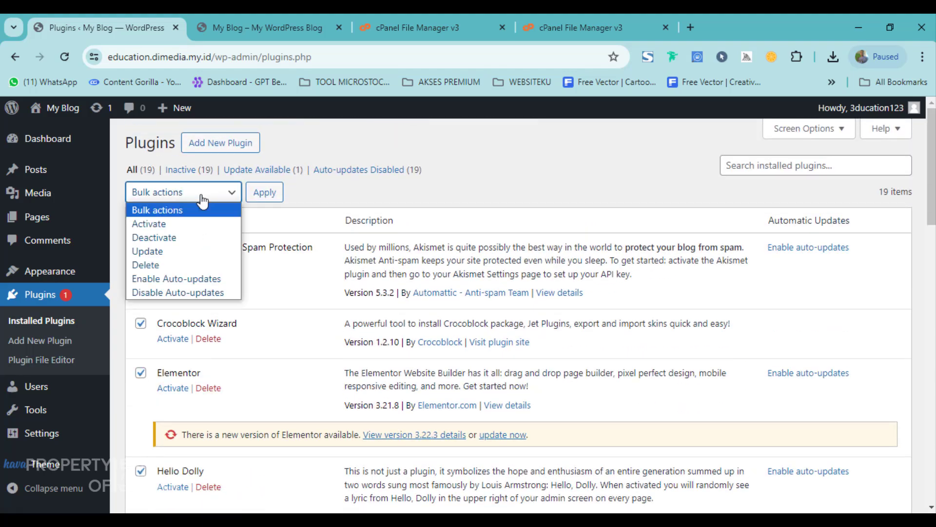
left_click(162, 224)
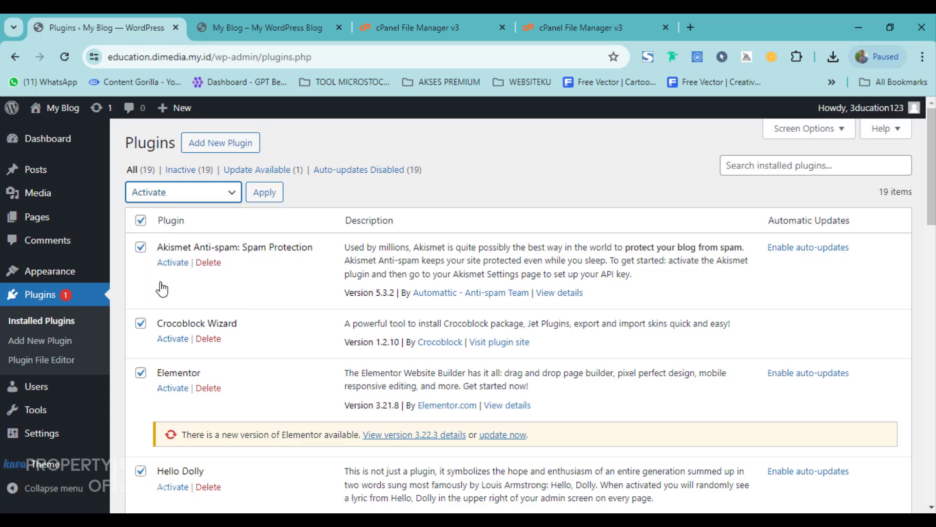
left_click(265, 200)
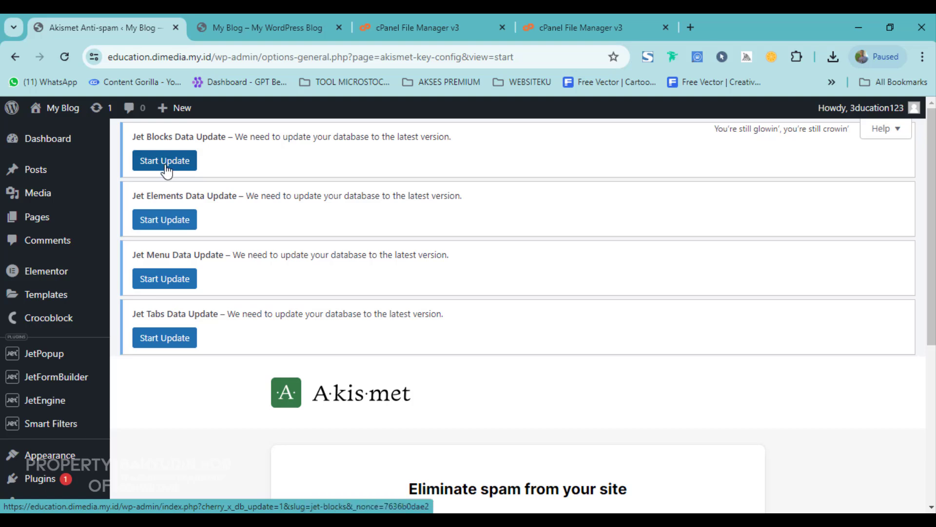
Step: Run the pending database updates for Jet Blocks, Jet Elements, Jet Menu and Jet Tabs
left_click(165, 166)
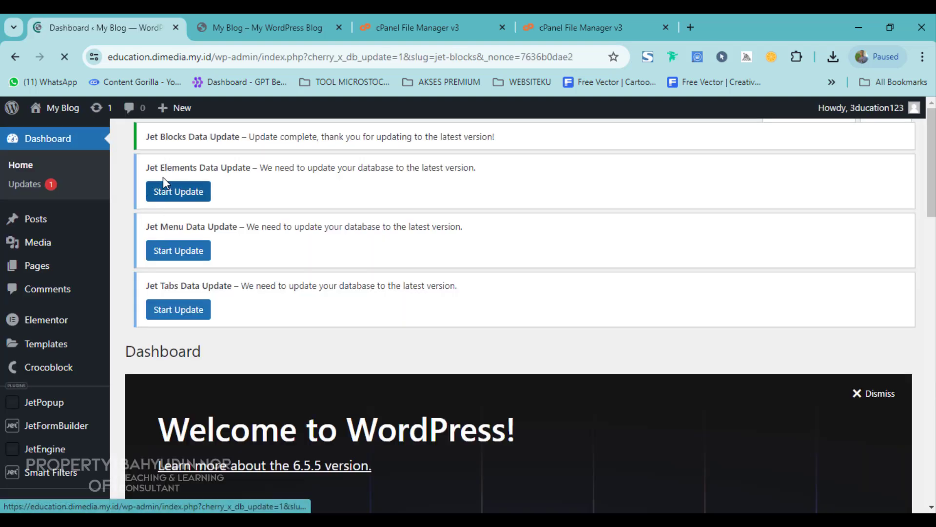
left_click(179, 199)
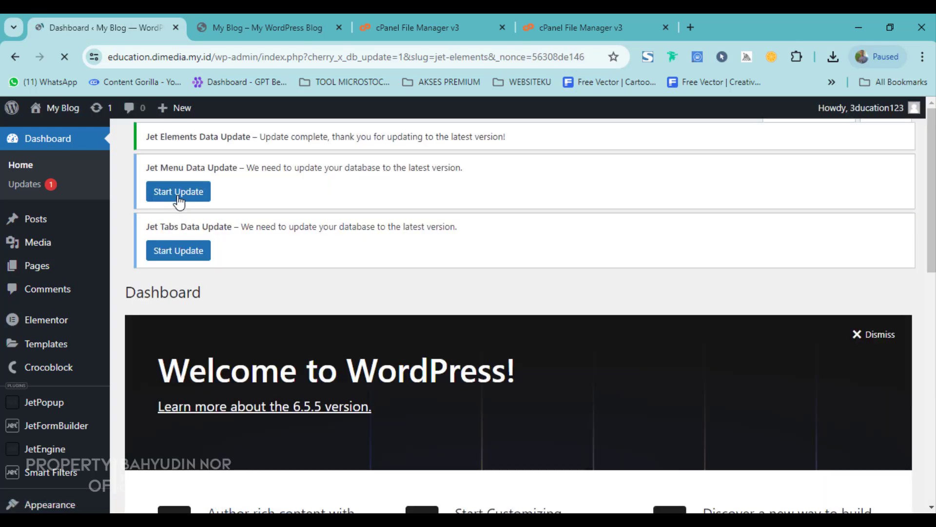
left_click(172, 240)
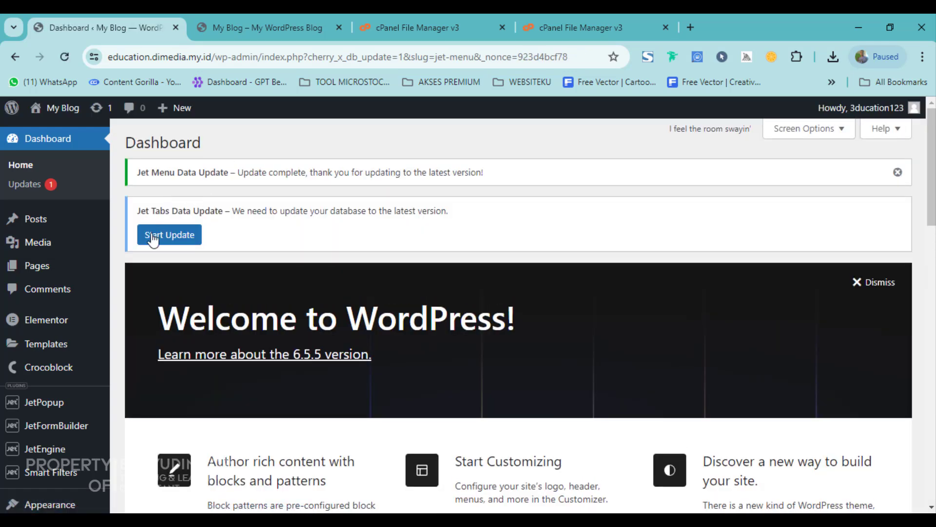
left_click(179, 242)
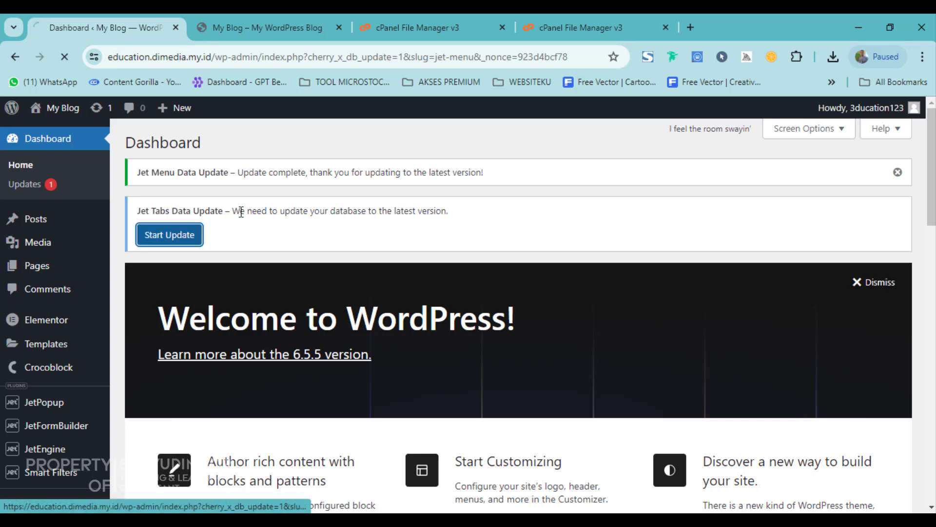
Step: Look over the dashboard, and check in the installed plugins list that every plugin is active
scroll(331, 361, "down", 3)
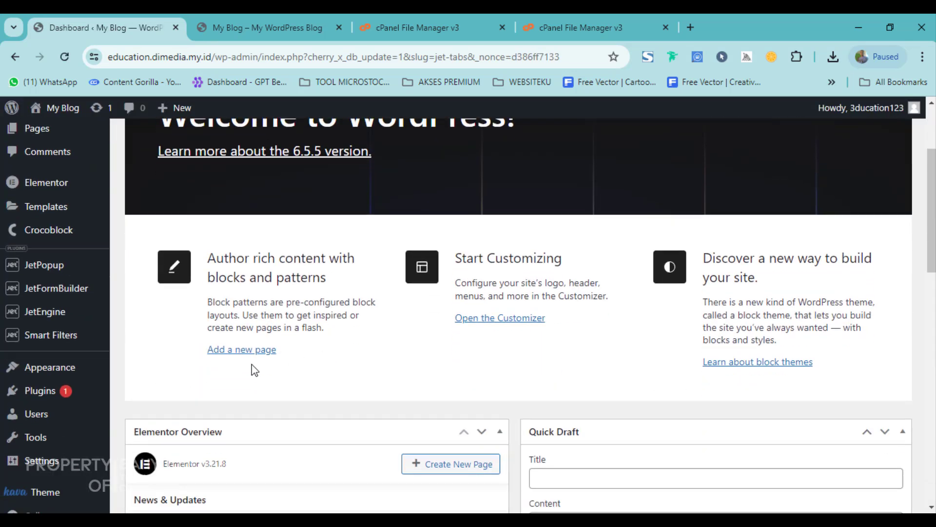
scroll(293, 344, "down", 4)
scroll(384, 348, "up", 5)
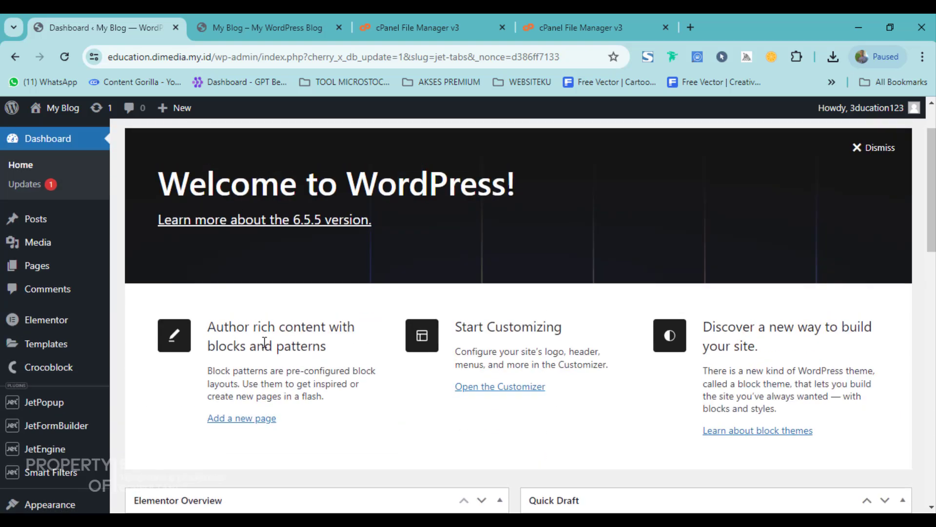
scroll(265, 342, "down", 4)
mouse_move(46, 372)
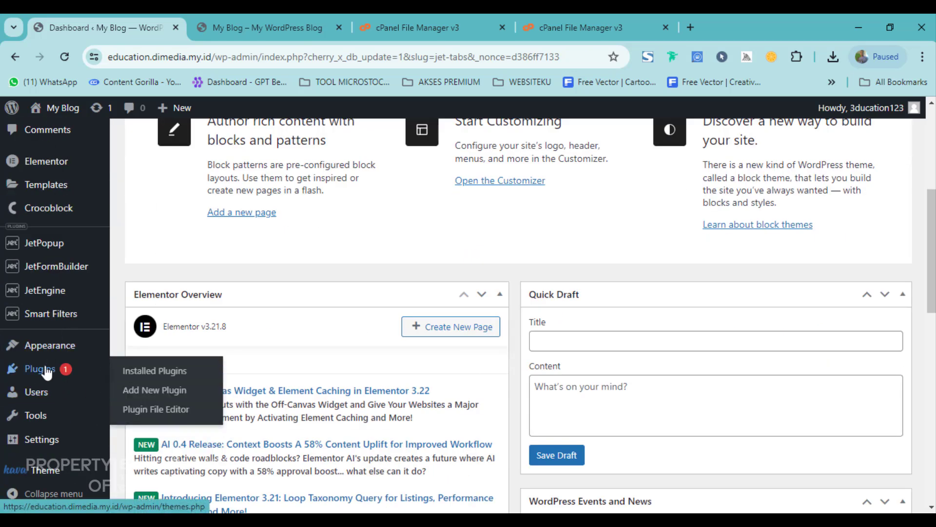
left_click(48, 372)
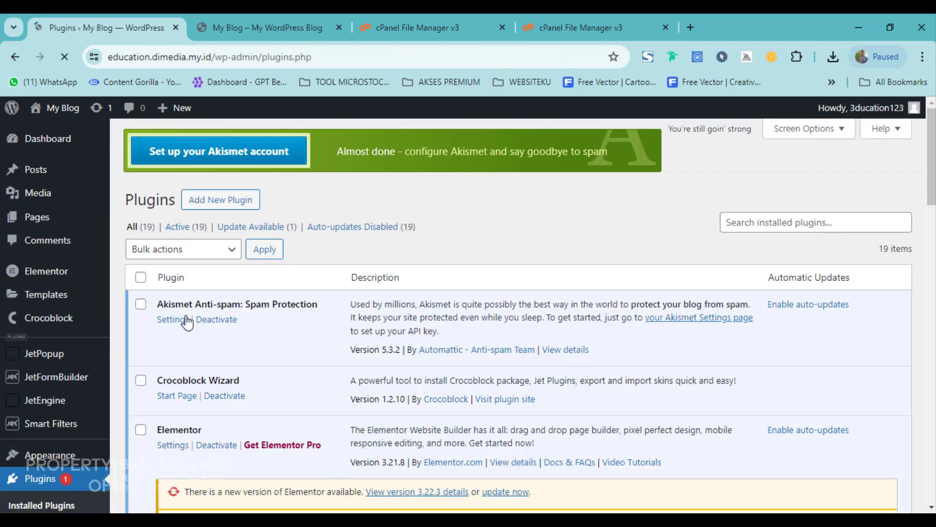
scroll(310, 271, "down", 2)
scroll(250, 312, "down", 10)
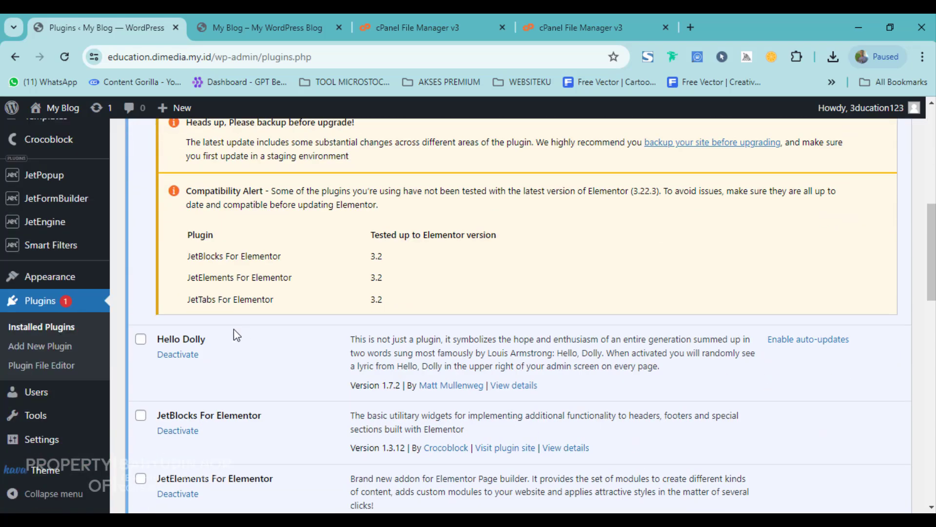
scroll(325, 335, "up", 2)
scroll(261, 351, "down", 8)
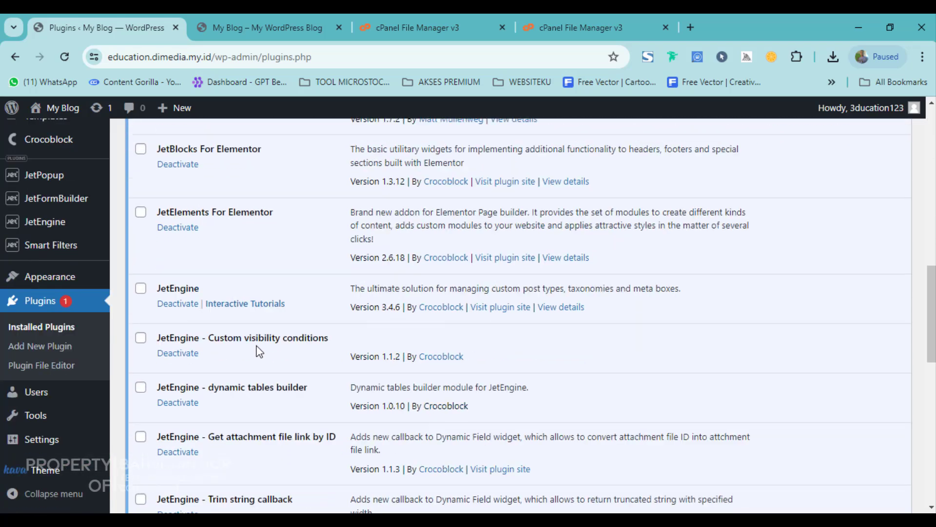
scroll(214, 355, "down", 7)
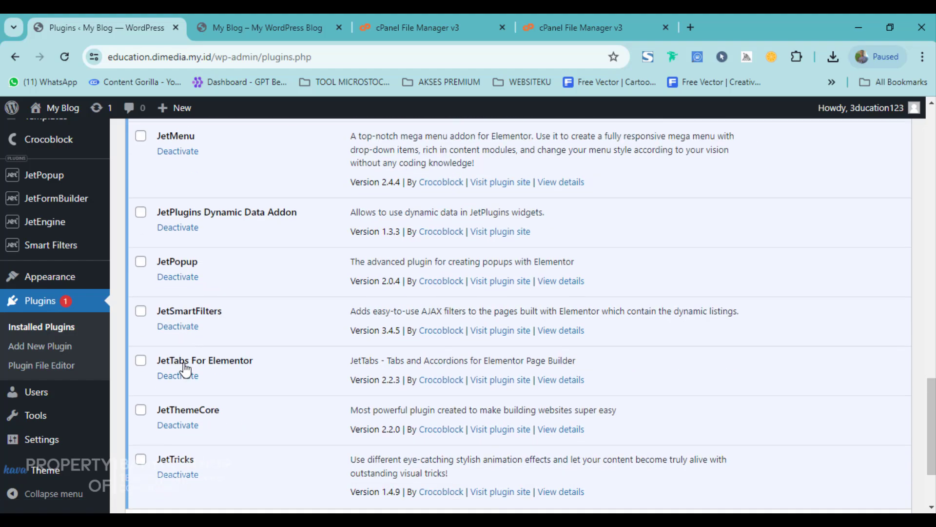
scroll(197, 365, "up", 1)
scroll(197, 365, "up", 6)
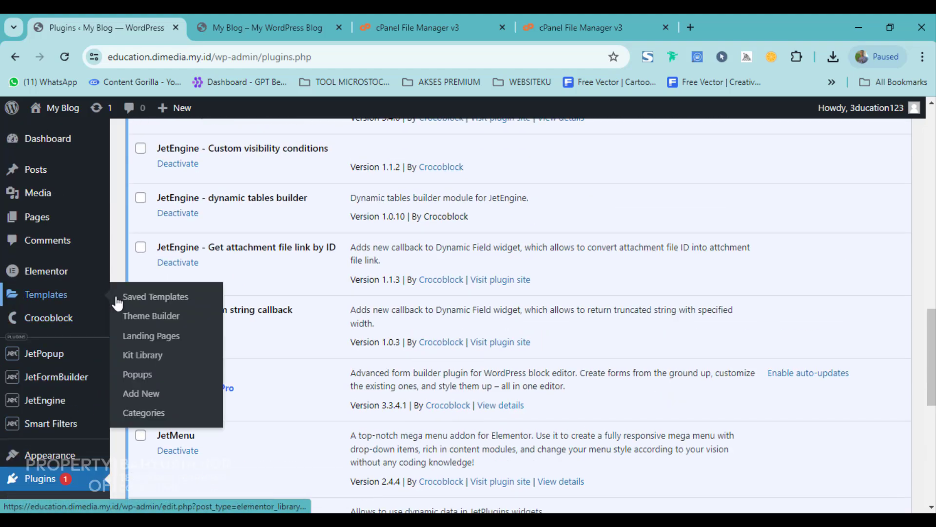
key("alt+Tab")
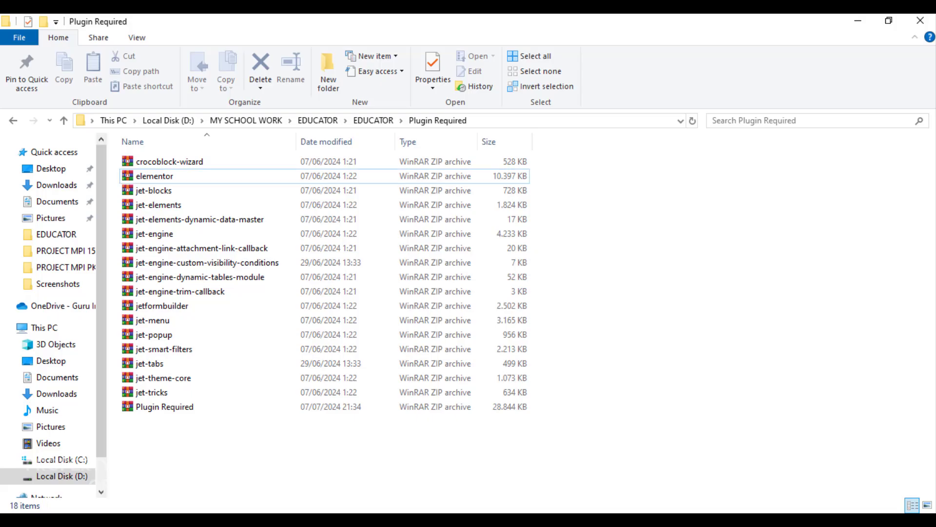
left_click(512, 520)
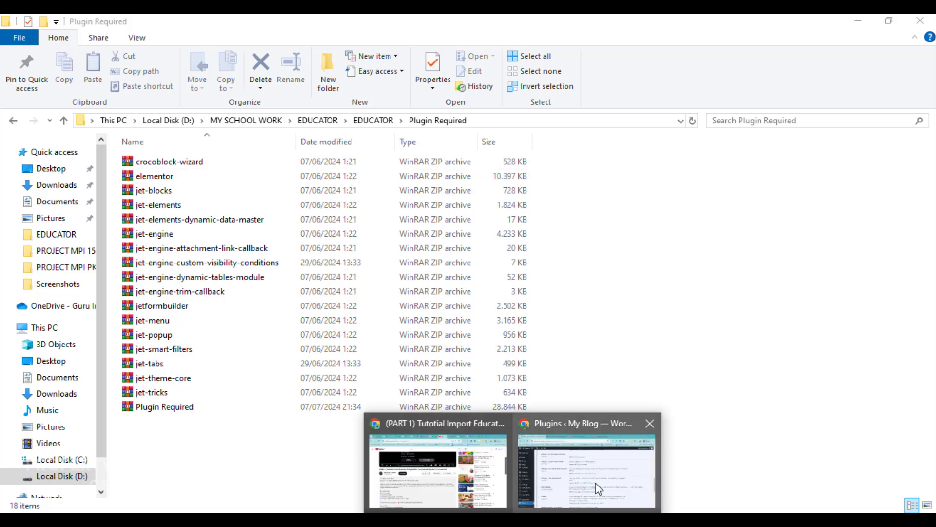
left_click(564, 479)
Step: Open Crocoblock's Installation Wizard and start its Import skin option
scroll(83, 386, "down", 4)
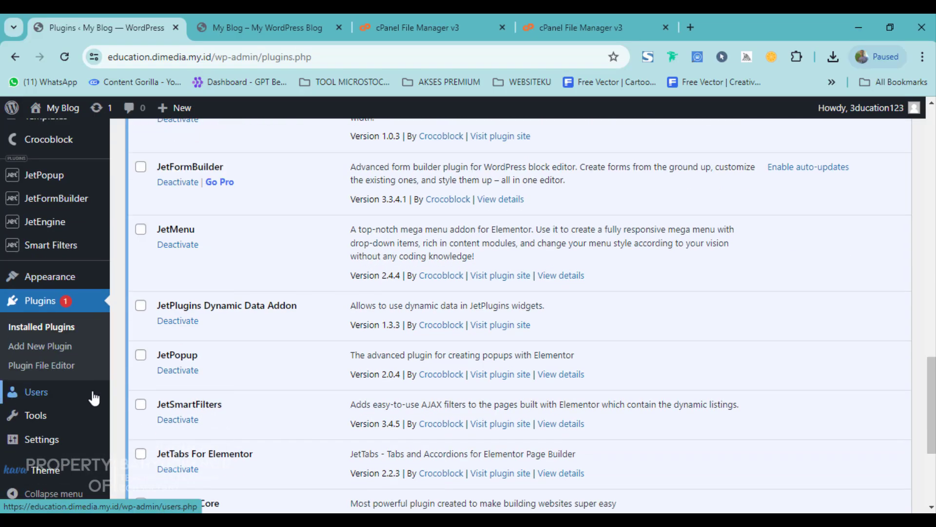
mouse_move(58, 389)
scroll(58, 388, "up", 5)
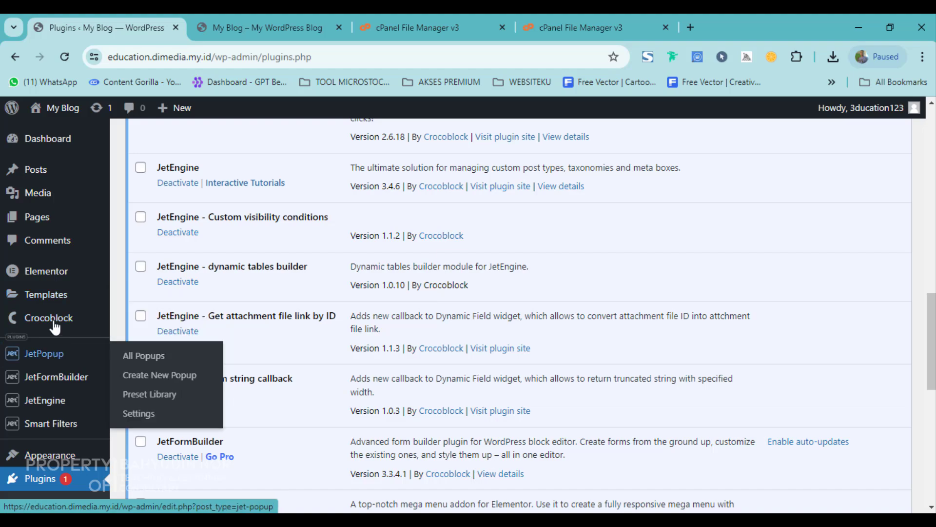
mouse_move(55, 324)
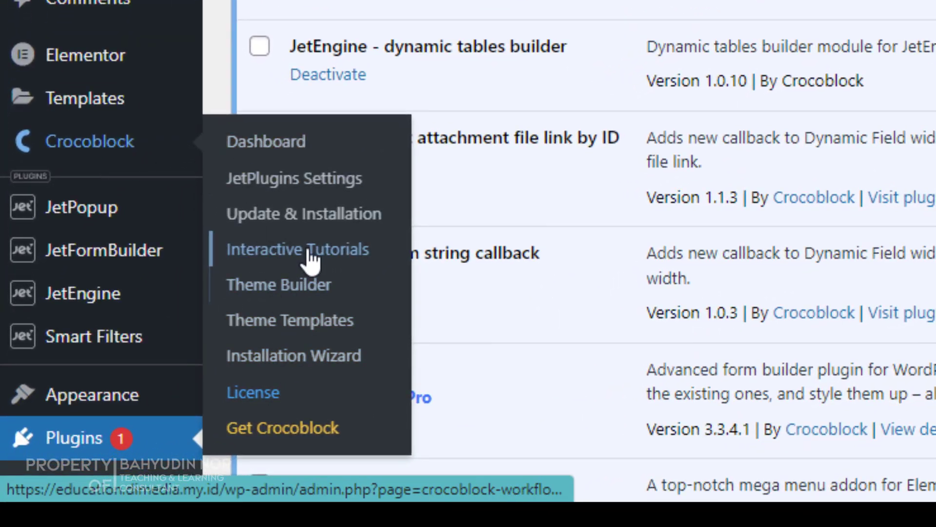
left_click(304, 360)
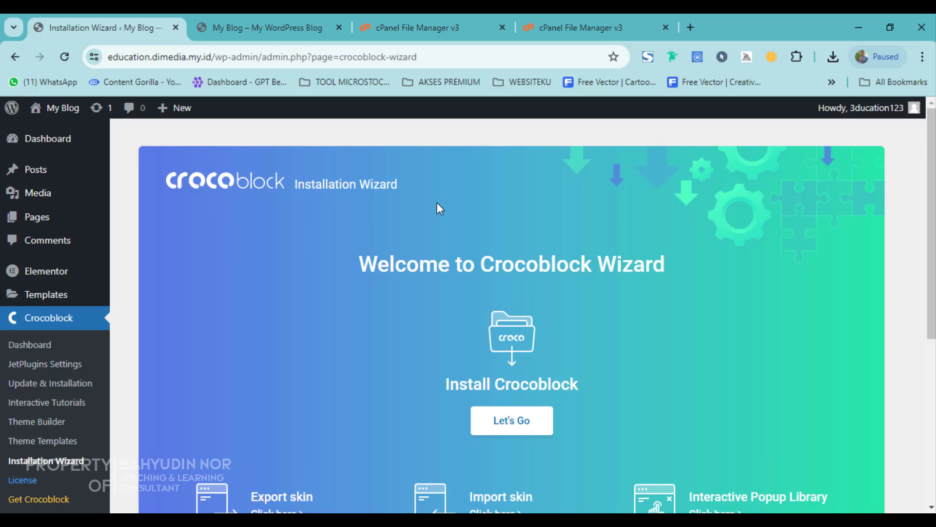
scroll(282, 341, "down", 2)
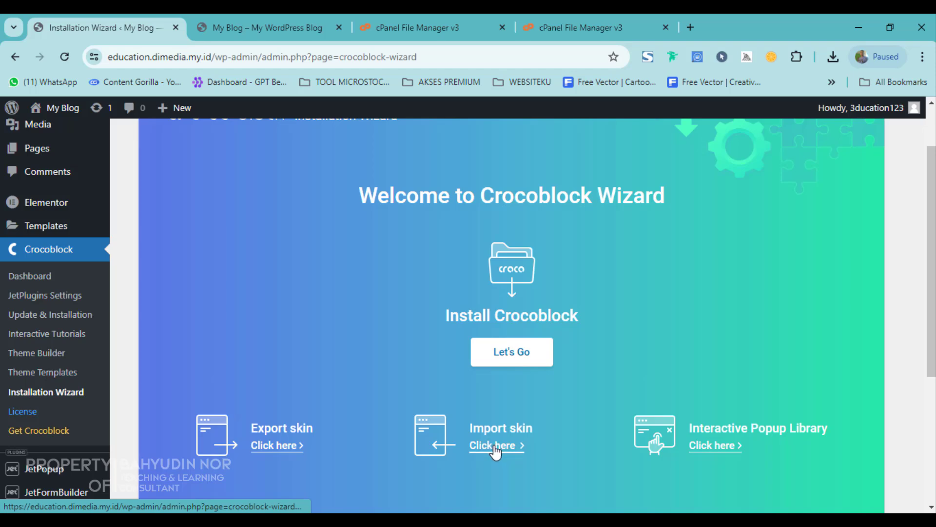
left_click(495, 451)
Step: Upload the educator-template-elementorkit-ppdb archive from the EDUCATOR/TemplateKit folder as the skin to import
scroll(491, 347, "down", 5)
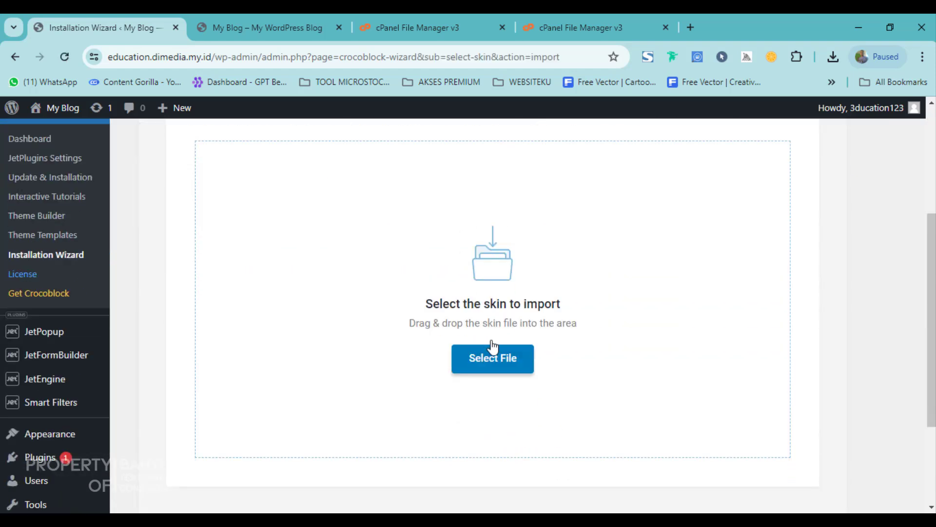
left_click(492, 370)
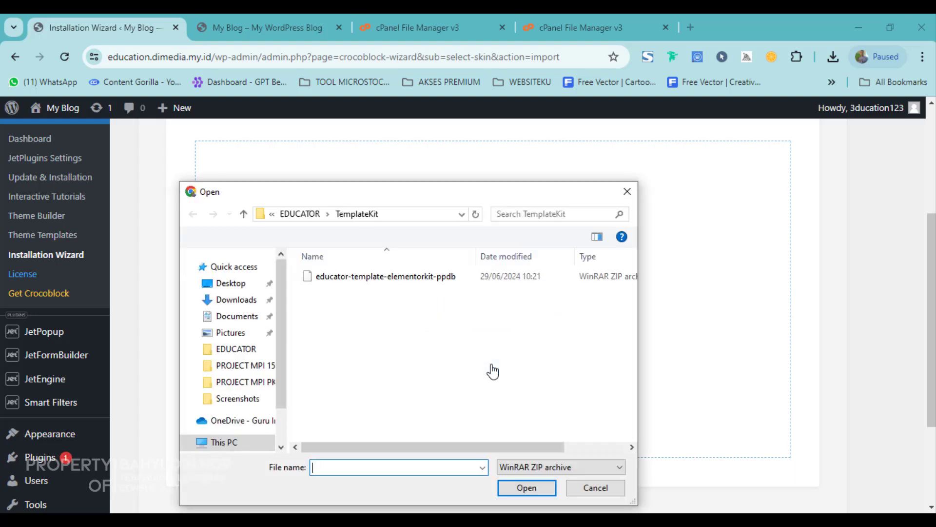
left_click(300, 214)
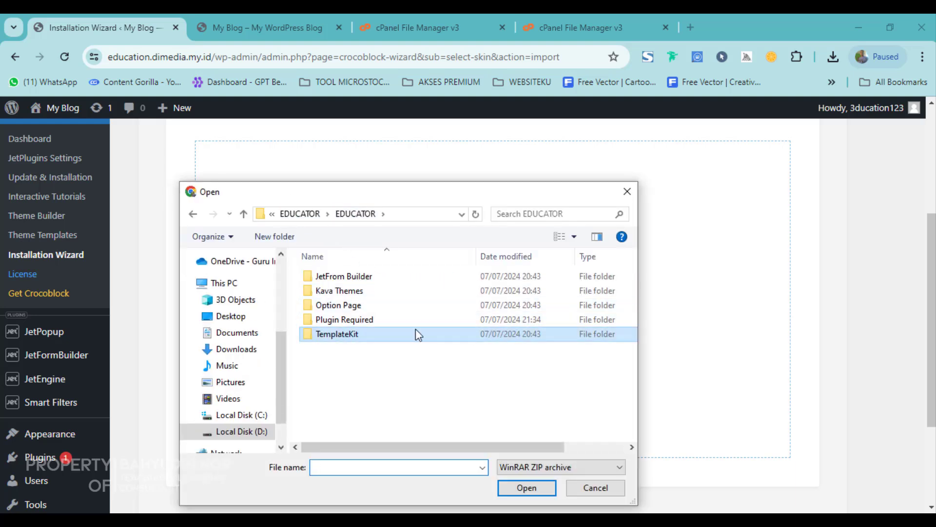
double_click(335, 336)
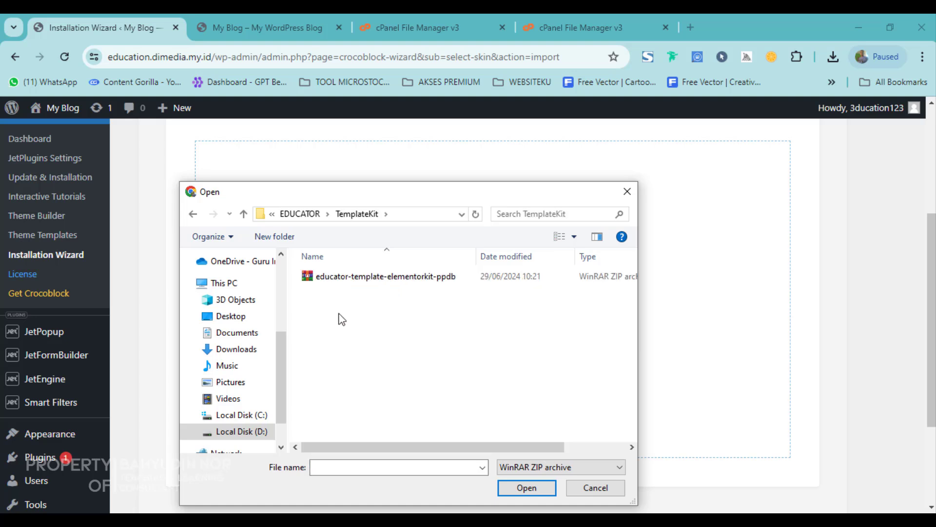
left_click(353, 282)
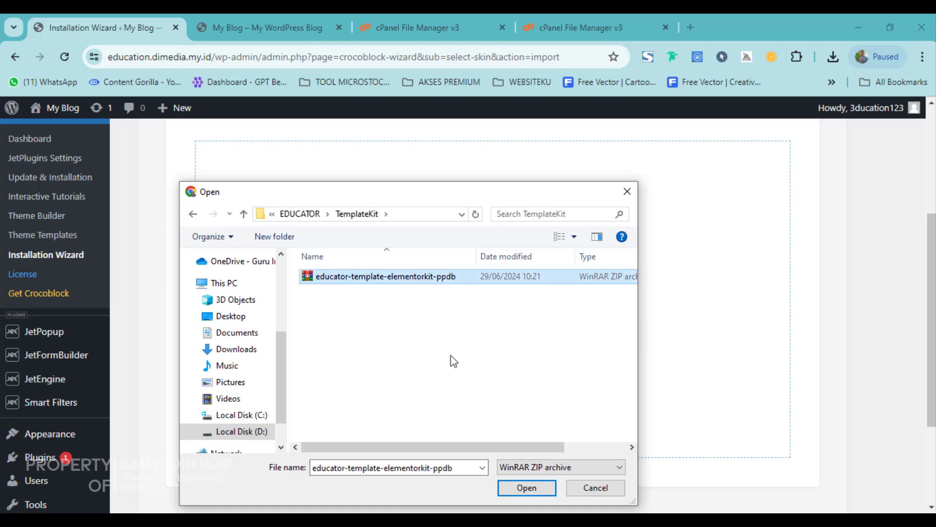
left_click(526, 487)
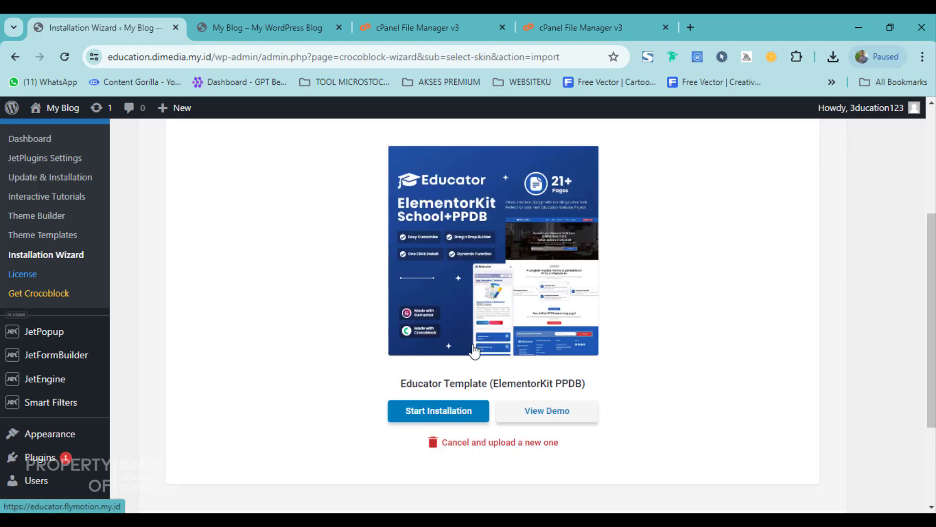
Step: Start the installation of the Educator Template (ElementorKit PPDB) skin
scroll(476, 352, "down", 3)
scroll(534, 358, "up", 3)
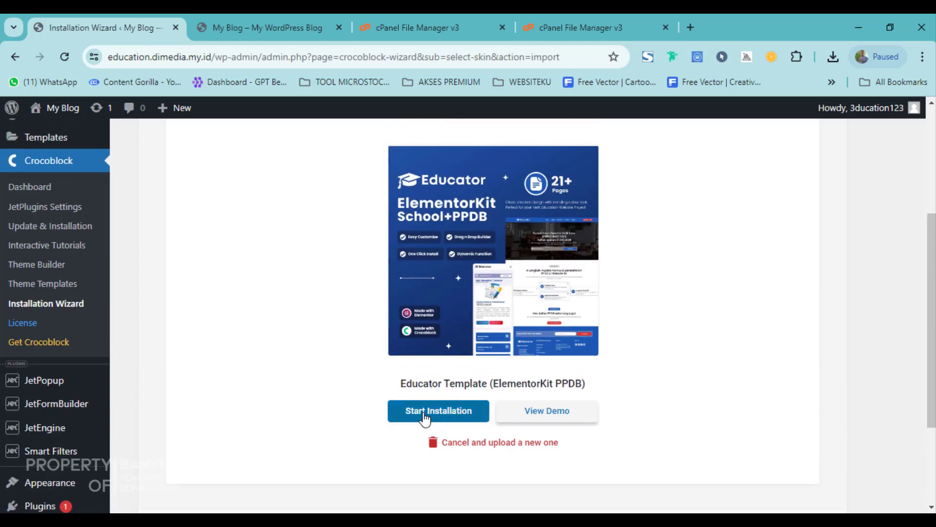
left_click(440, 415)
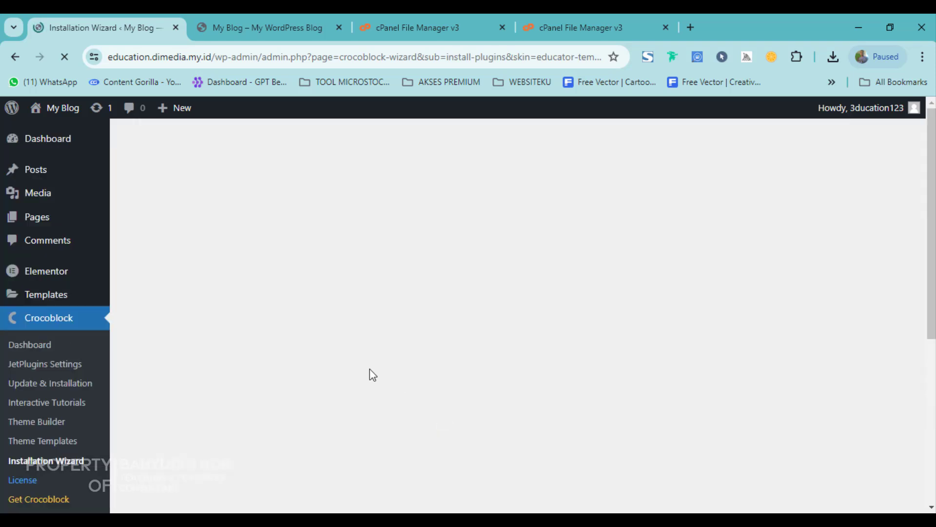
Step: Review the required plugins, keep all of them selected and proceed to the demo content import
scroll(411, 322, "down", 2)
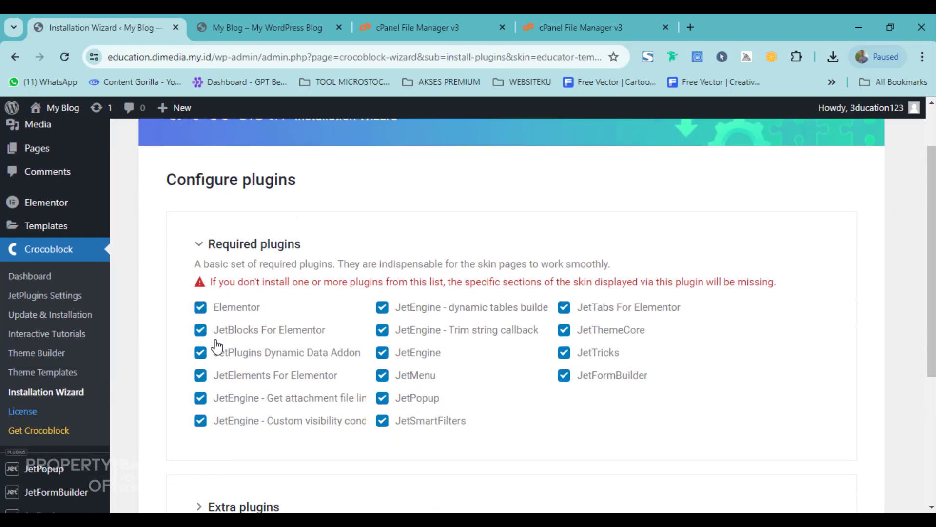
scroll(213, 361, "down", 5)
scroll(309, 271, "up", 5)
scroll(255, 466, "down", 2)
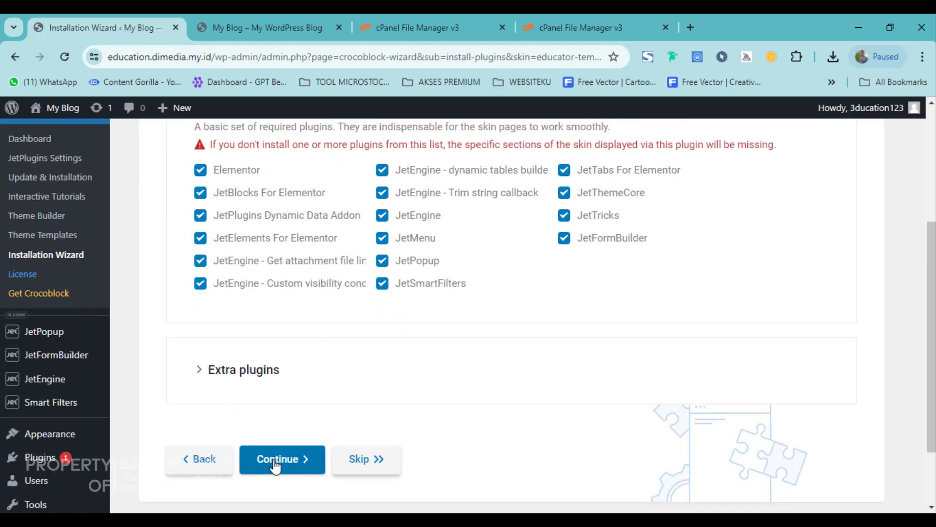
scroll(341, 376, "up", 3)
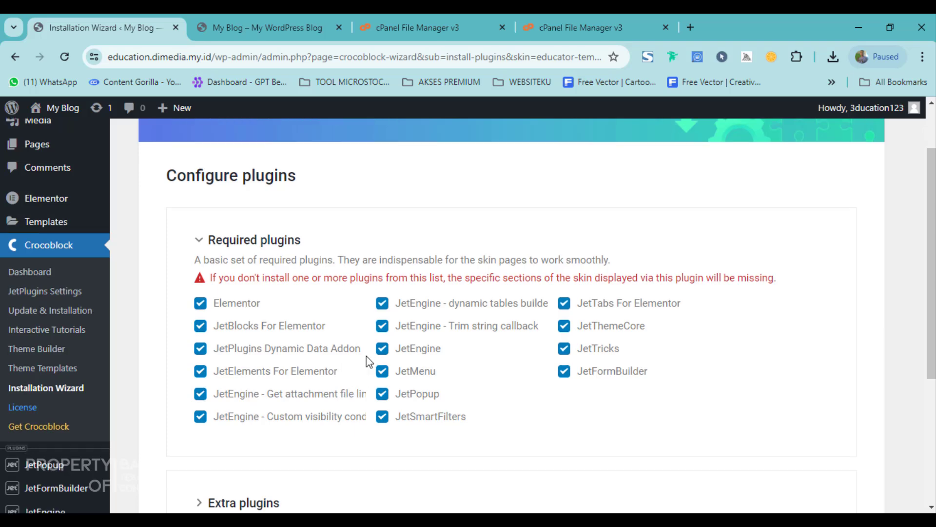
scroll(331, 272, "down", 2)
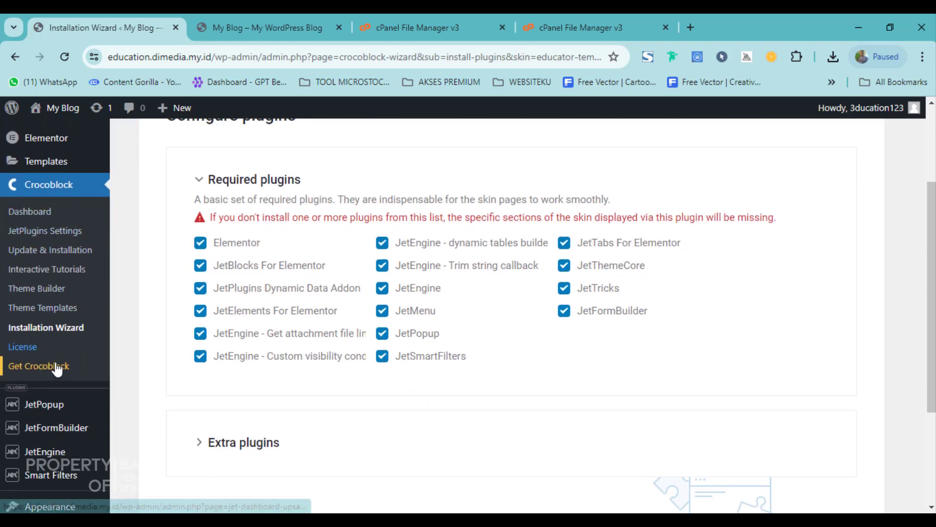
scroll(29, 360, "up", 2)
scroll(357, 327, "down", 5)
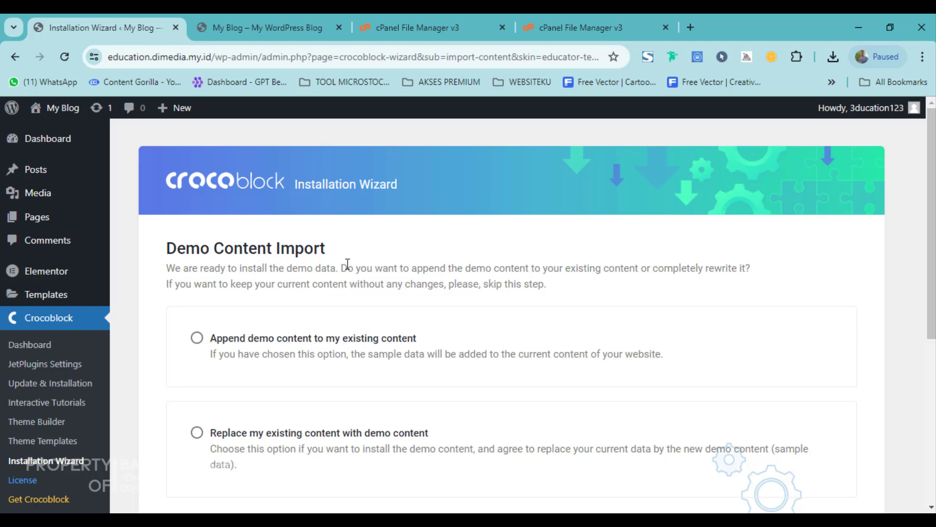
Step: Compare the options for appending demo content and replacing existing content, checking them against the site's existing admin sections
scroll(299, 363, "down", 2)
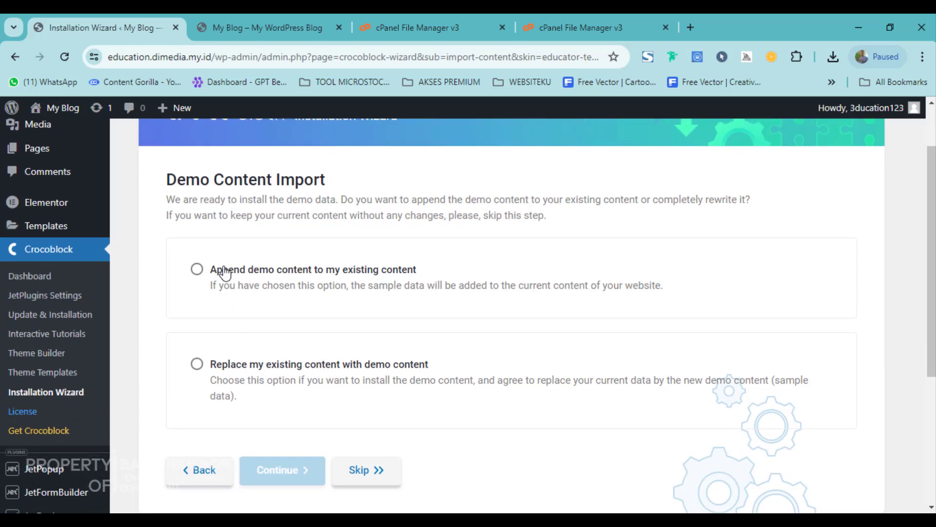
scroll(274, 346, "up", 2)
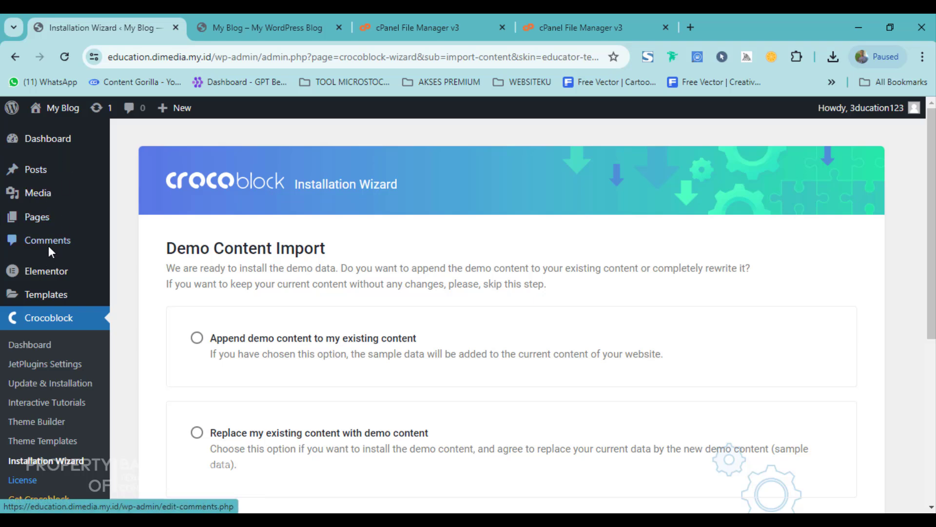
mouse_move(33, 151)
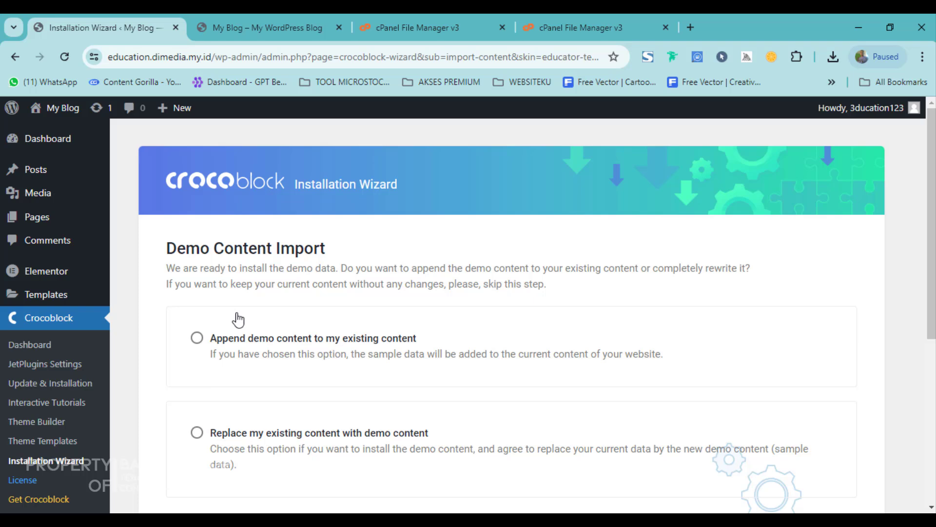
scroll(268, 358, "down", 2)
scroll(268, 361, "up", 2)
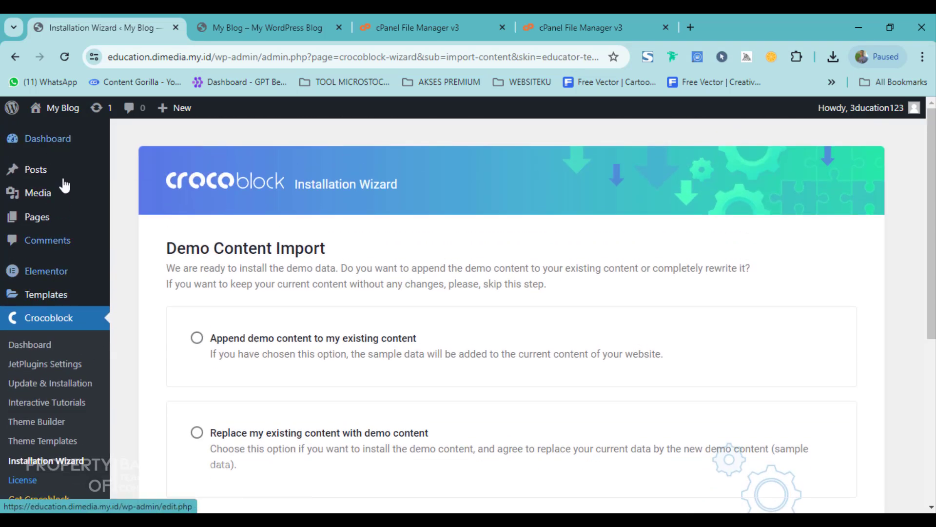
mouse_move(52, 199)
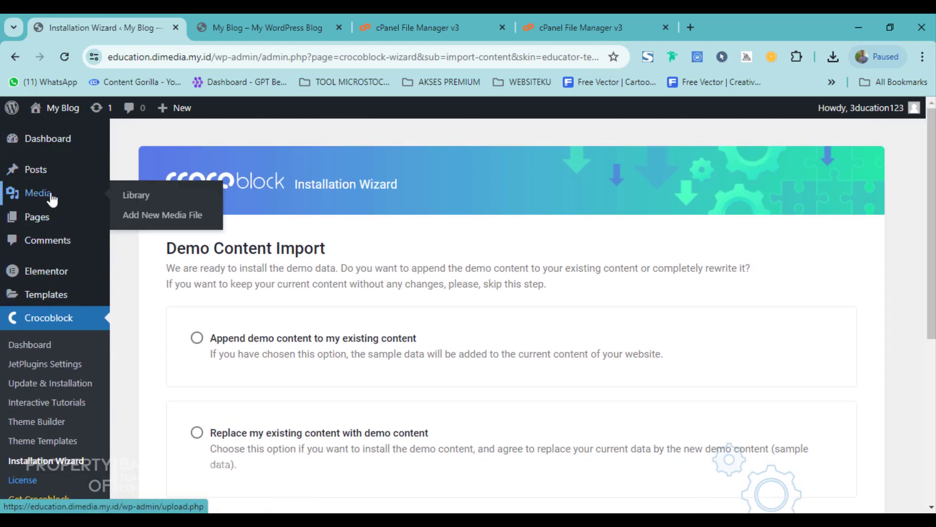
scroll(209, 351, "down", 6)
scroll(332, 350, "up", 5)
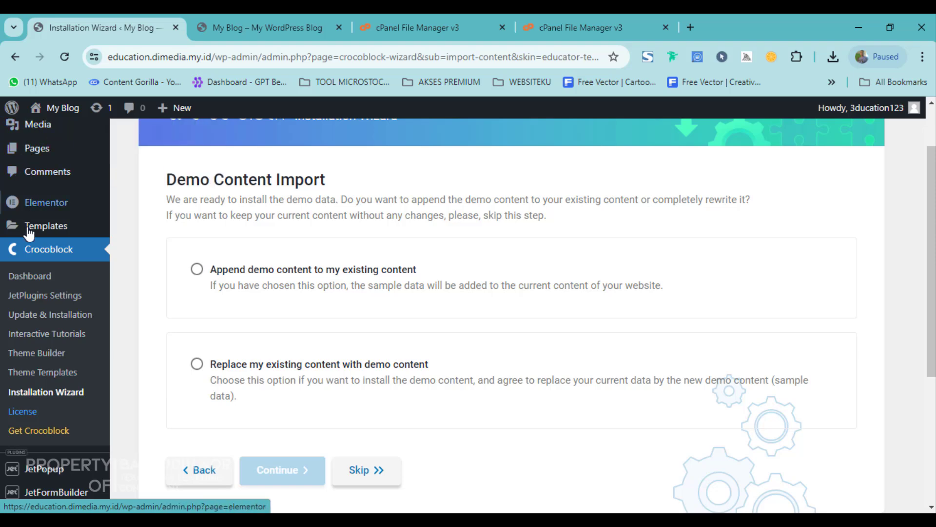
scroll(30, 234, "up", 2)
scroll(33, 259, "down", 2)
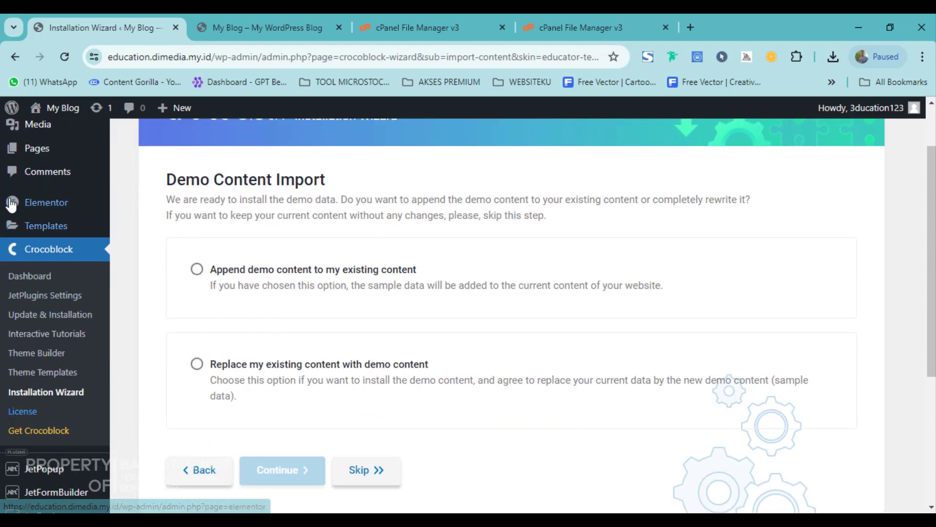
scroll(15, 202, "up", 2)
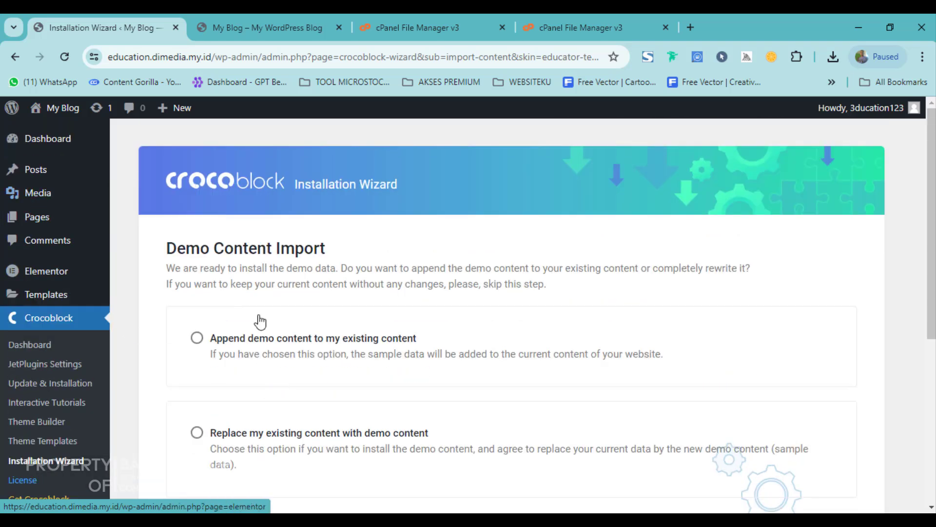
scroll(254, 344, "down", 2)
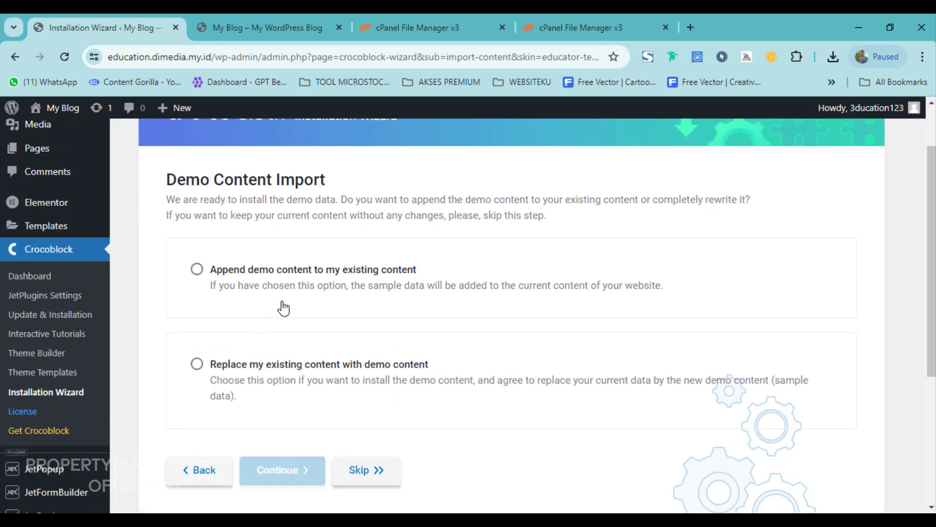
Step: Choose to replace the existing content with the demo content and continue to the sample data import
scroll(254, 287, "down", 2)
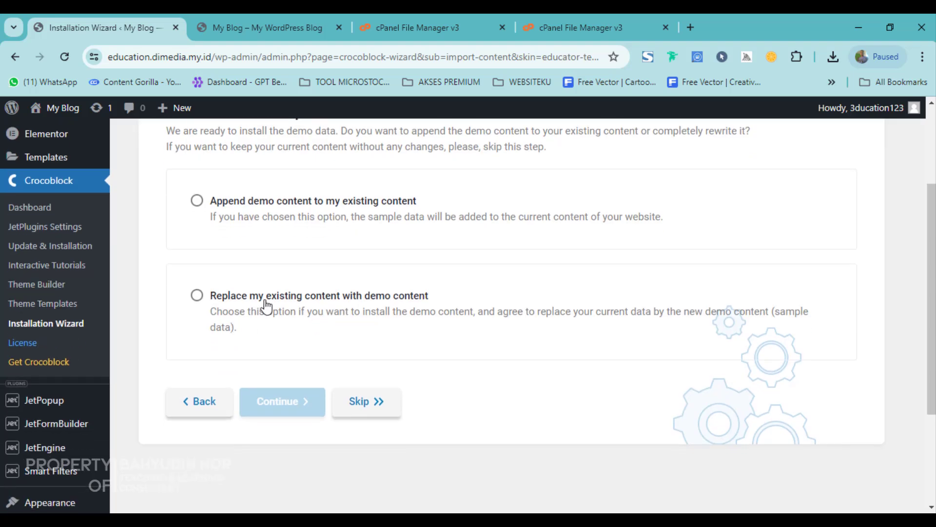
left_click(266, 305)
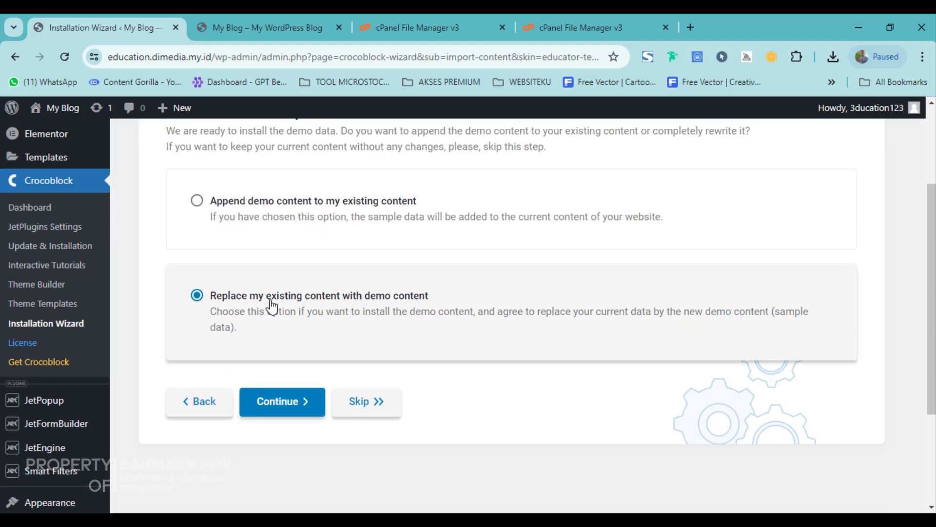
scroll(69, 286, "up", 4)
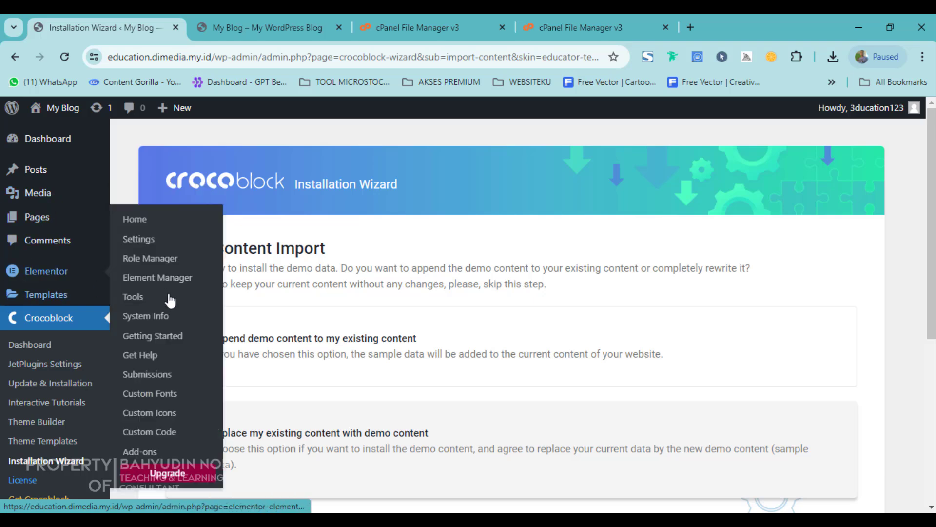
scroll(341, 307, "down", 4)
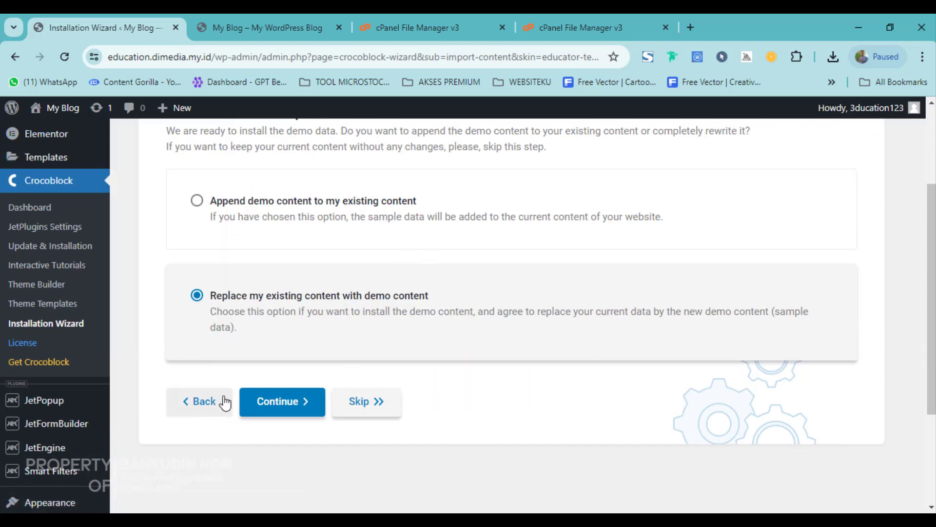
left_click(282, 402)
Step: Check the import summary, then enter the WordPress account password and confirm the content replacement
scroll(410, 315, "up", 1)
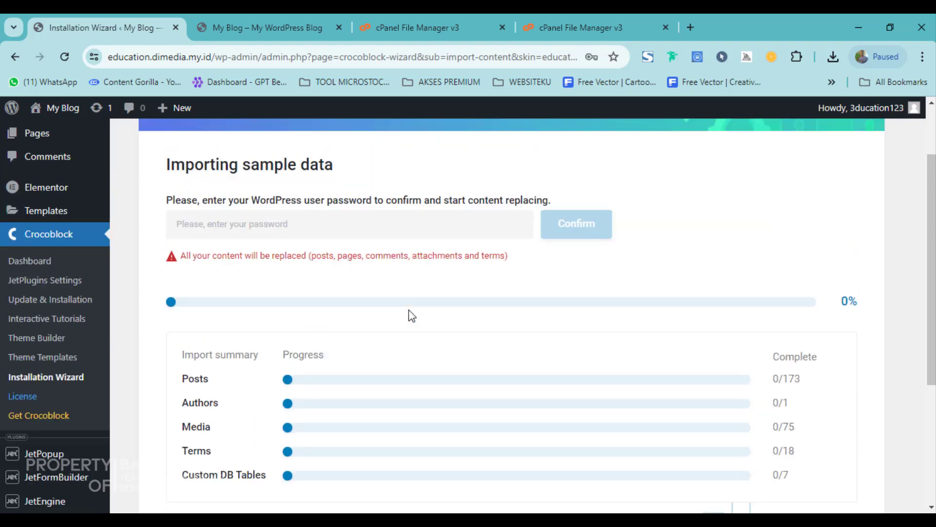
scroll(409, 310, "up", 1)
scroll(415, 374, "down", 3)
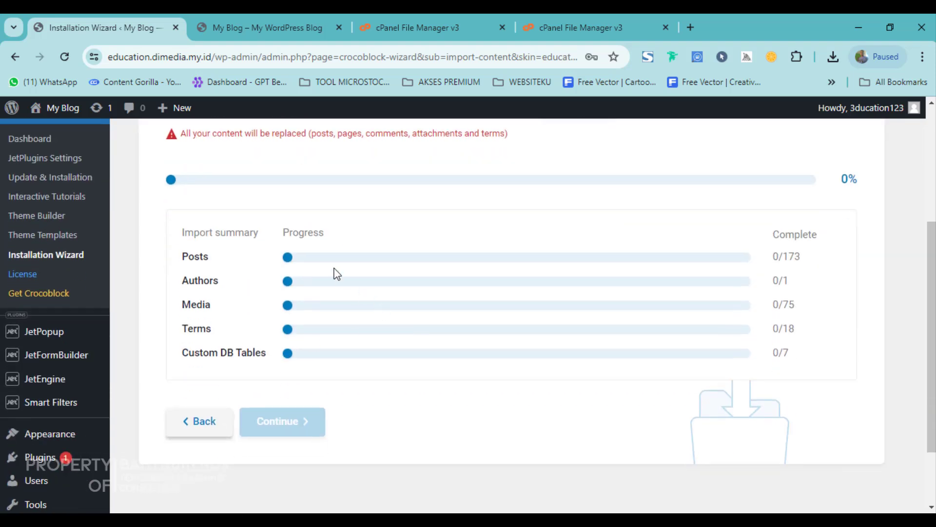
scroll(354, 347, "up", 3)
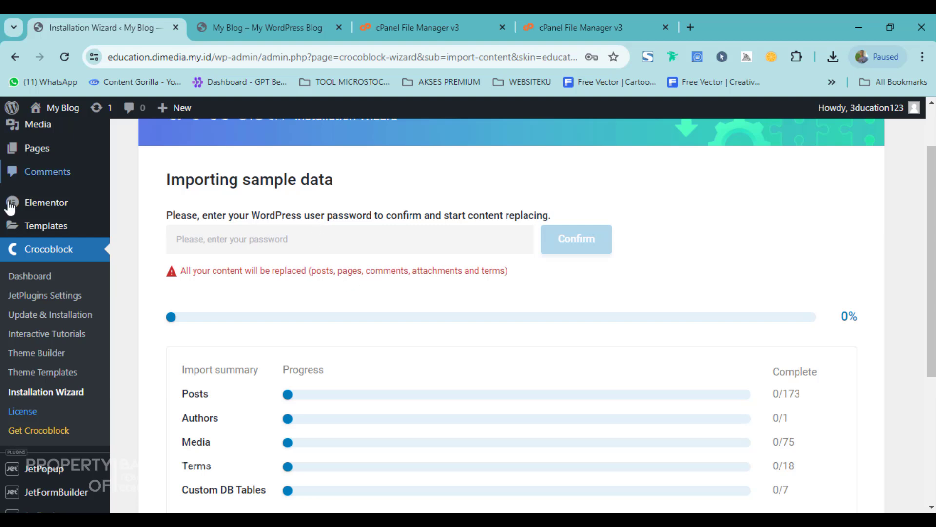
scroll(49, 147, "up", 2)
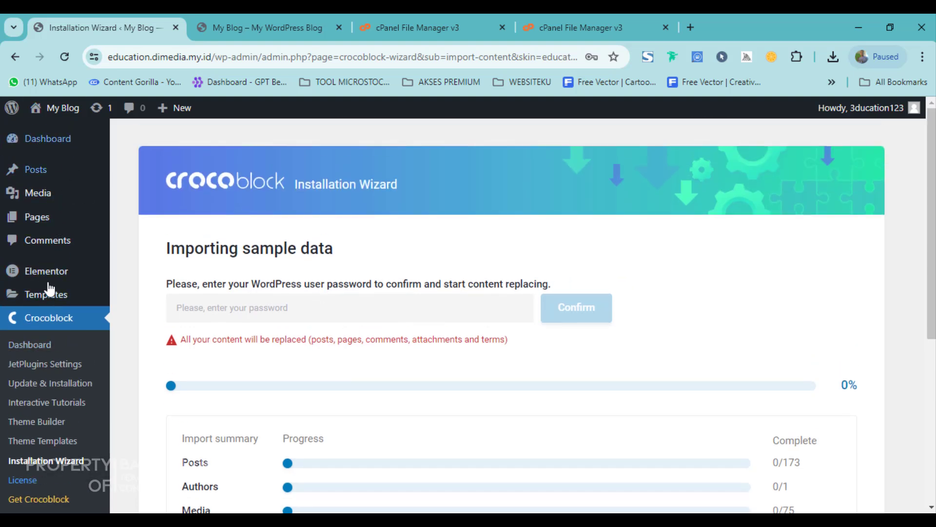
left_click(239, 312)
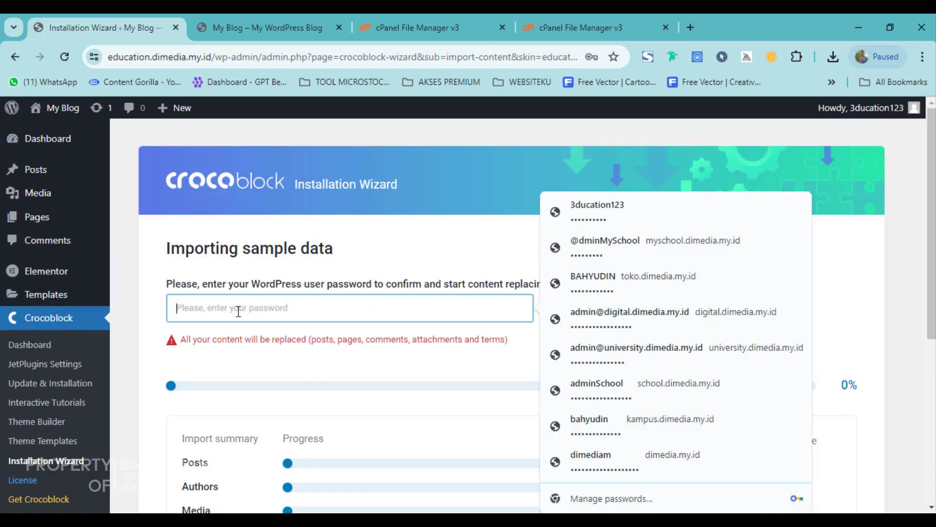
type("*")
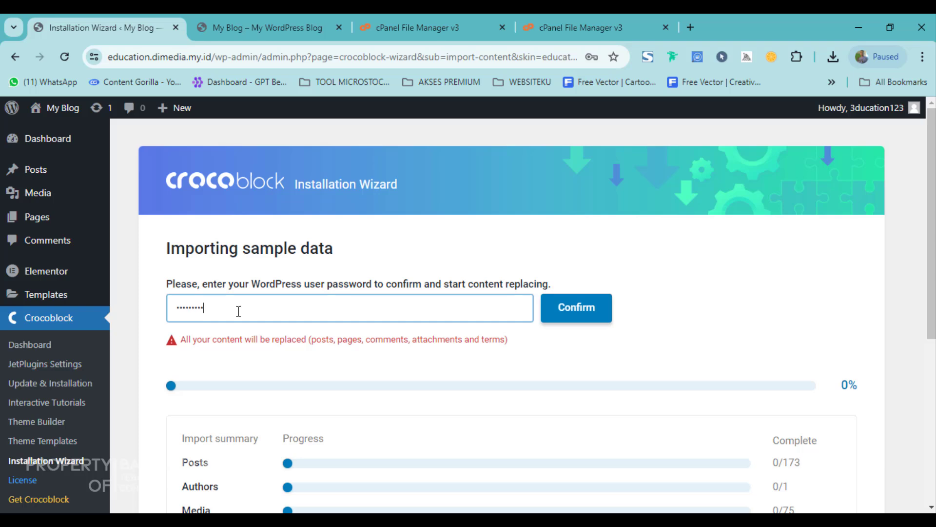
left_click(547, 303)
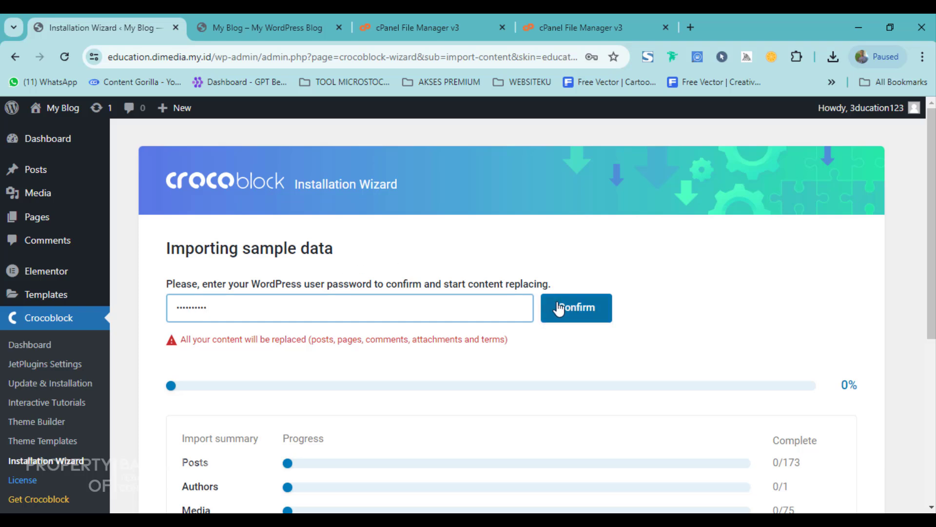
Step: Monitor the sample data import progress for posts, authors, media, terms and custom DB tables
scroll(427, 352, "down", 3)
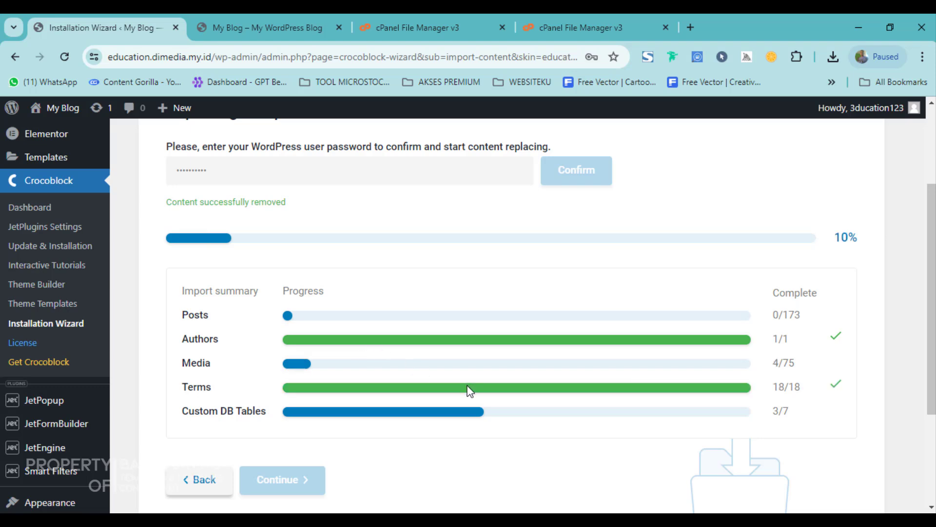
scroll(470, 390, "up", 3)
scroll(470, 390, "down", 3)
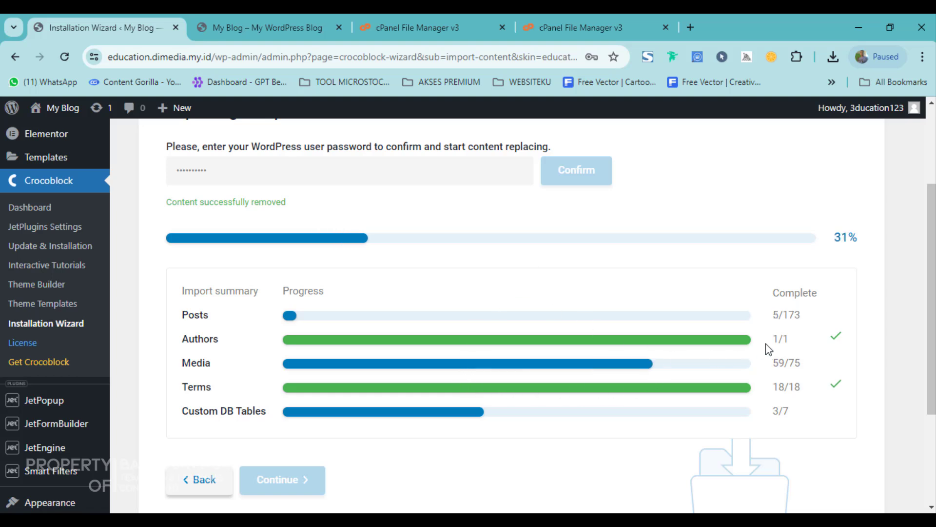
scroll(551, 360, "up", 1)
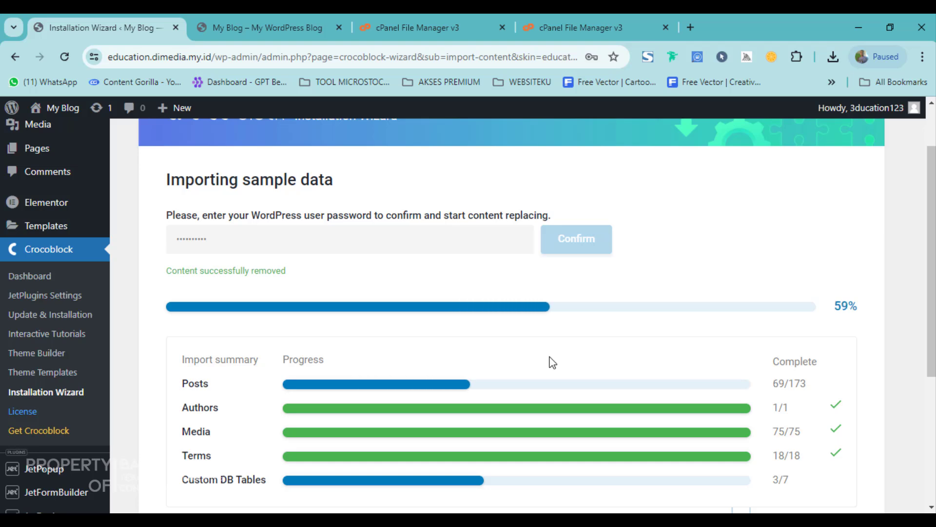
scroll(553, 363, "up", 1)
scroll(550, 359, "down", 1)
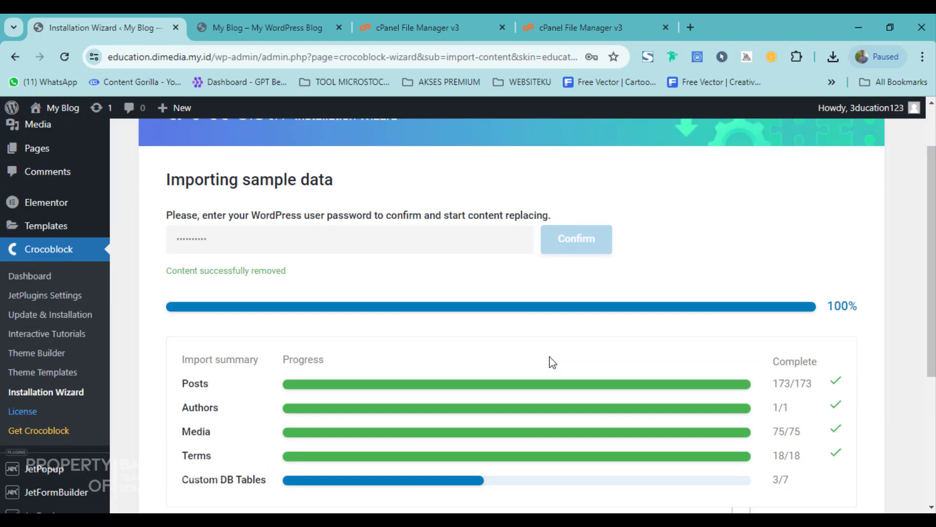
scroll(550, 360, "up", 1)
scroll(560, 364, "down", 2)
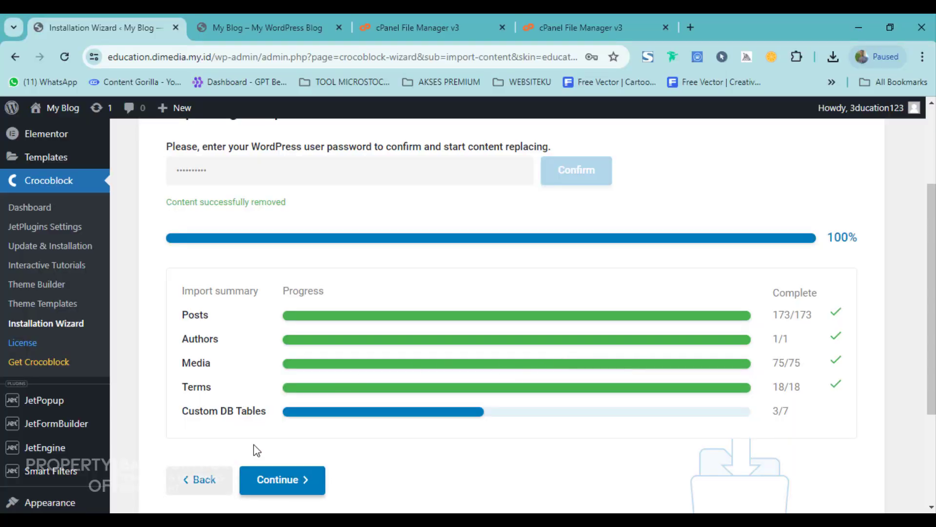
Step: Continue from the sample data import to the thumbnail regeneration stage
scroll(275, 456, "down", 1)
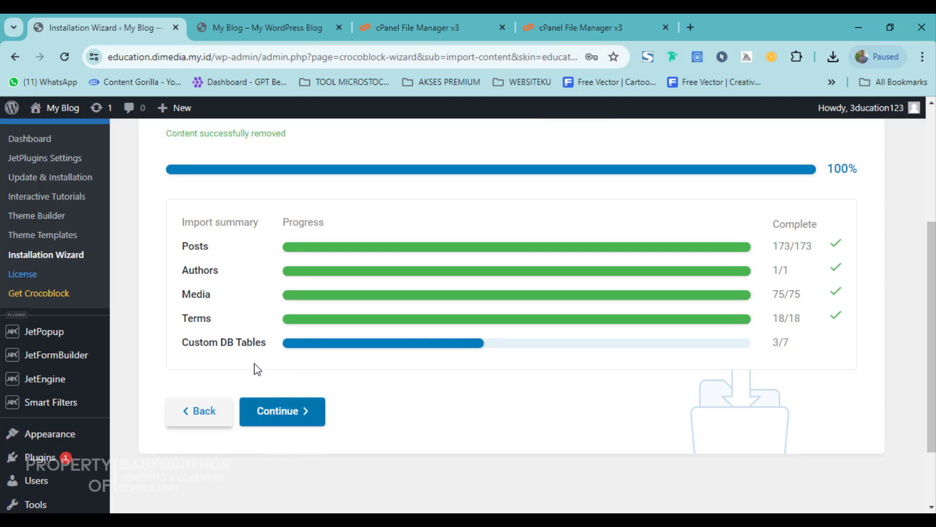
left_click(286, 419)
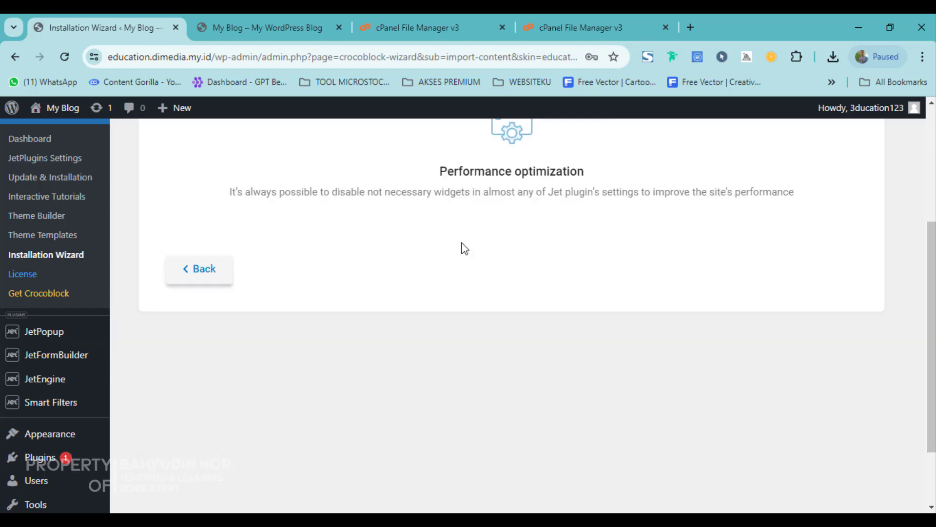
scroll(461, 247, "up", 4)
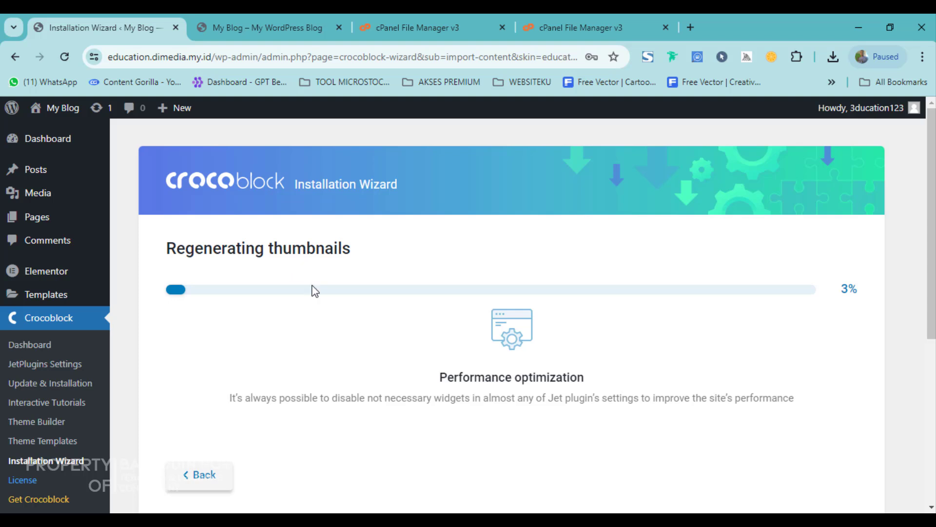
scroll(445, 410, "down", 3)
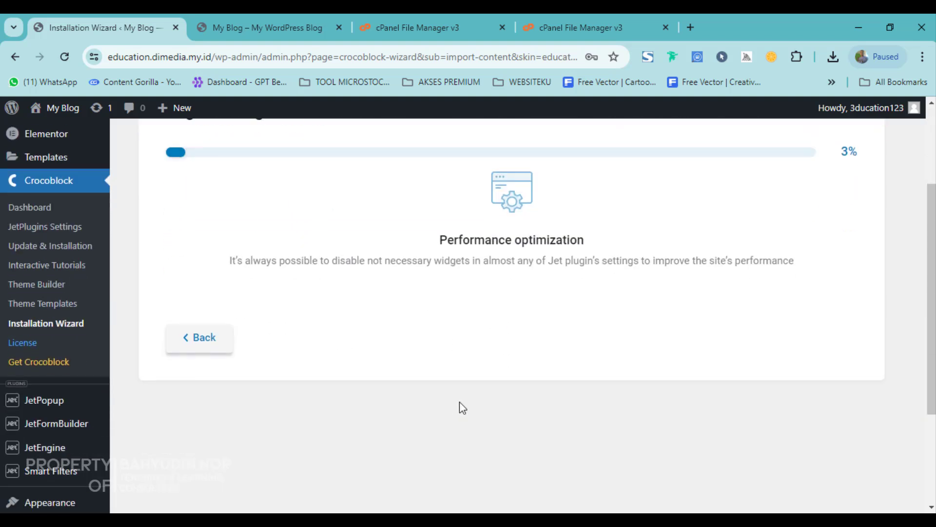
scroll(463, 385, "up", 2)
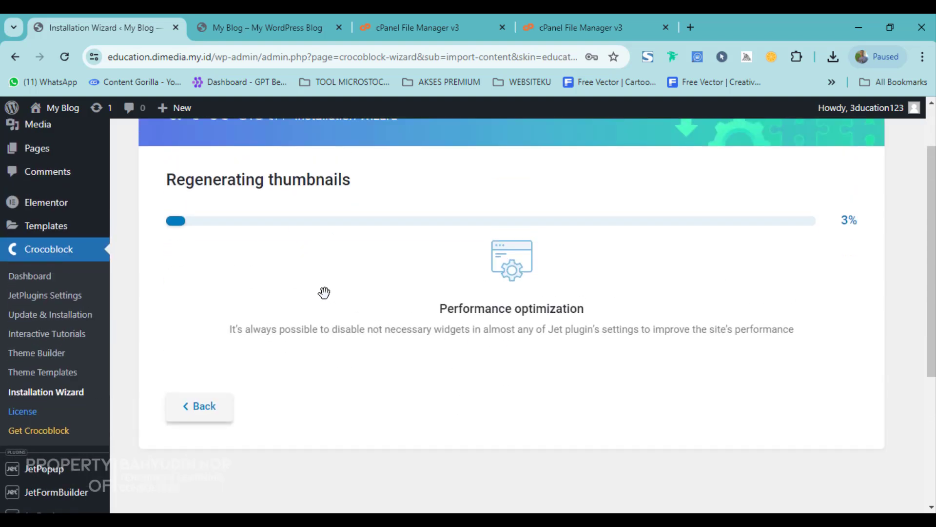
scroll(111, 219, "up", 2)
Step: Open the site's front end in a new tab and review the imported homepage from the hero slider to the Artikel & Berita section
mouse_move(51, 108)
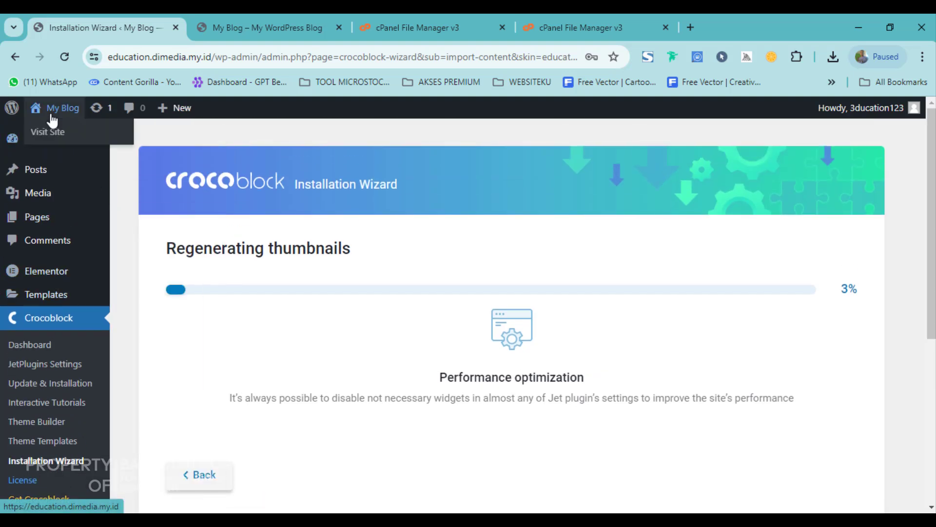
right_click(45, 138)
left_click(92, 146)
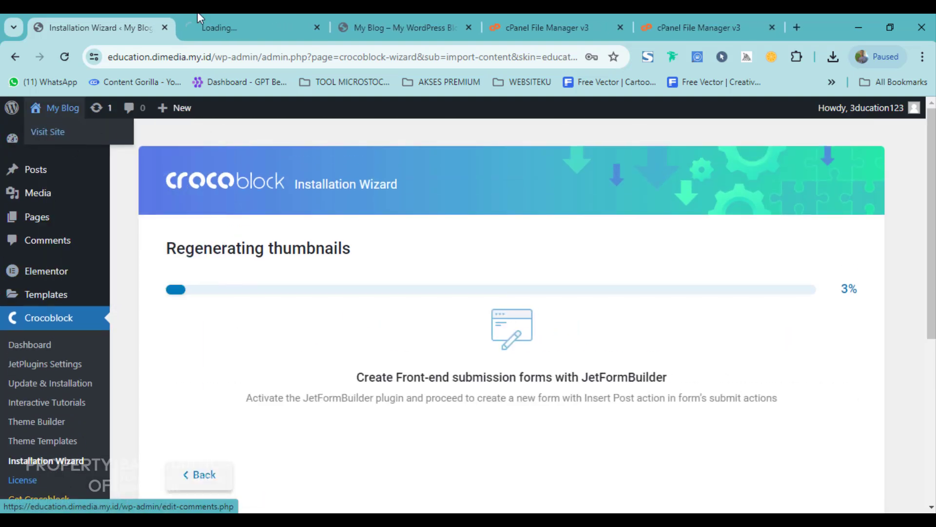
left_click(200, 25)
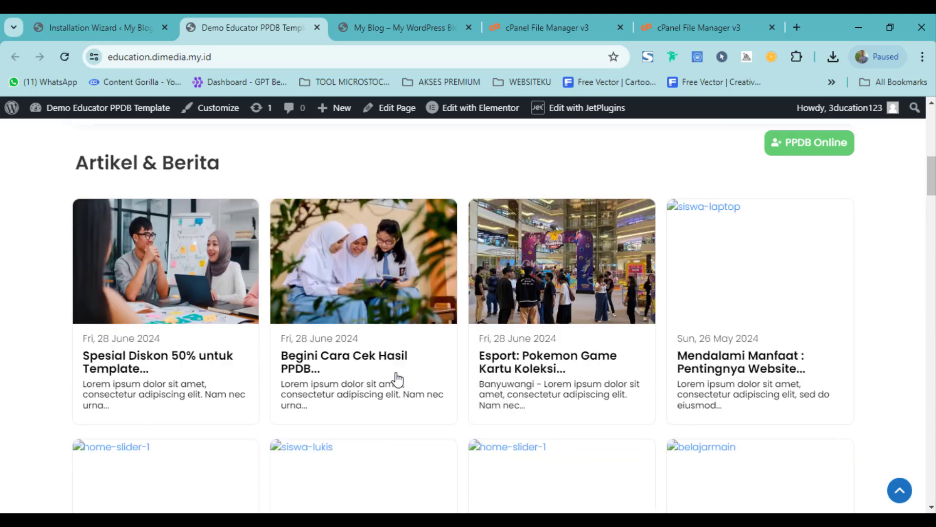
scroll(398, 380, "up", 10)
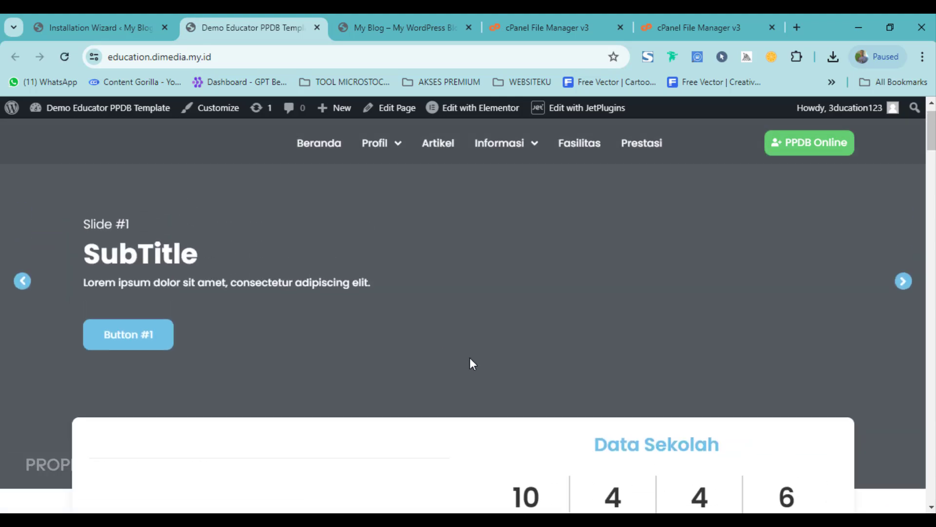
scroll(471, 361, "down", 10)
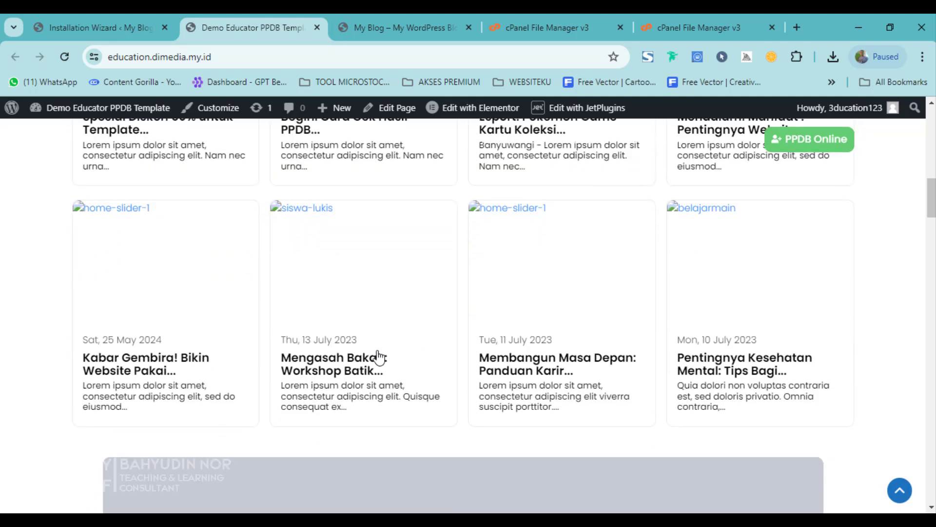
Step: Switch to File Explorer and locate option-educator.json in the Option Page folder of the EDUCATOR package
key("alt+Tab")
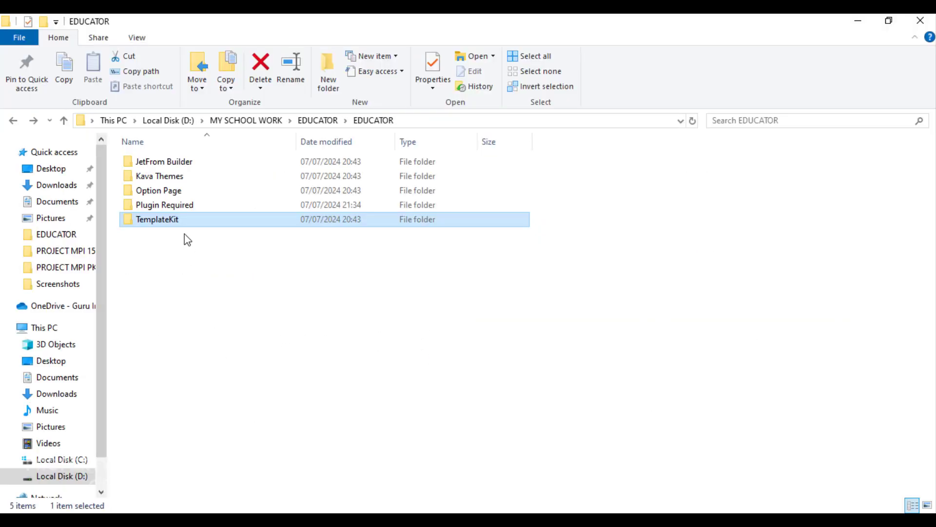
double_click(166, 191)
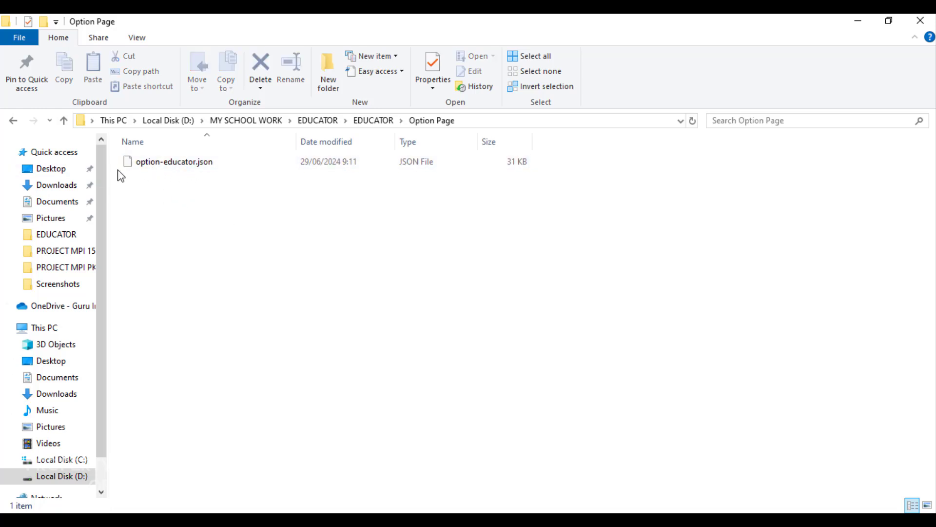
left_click(207, 165)
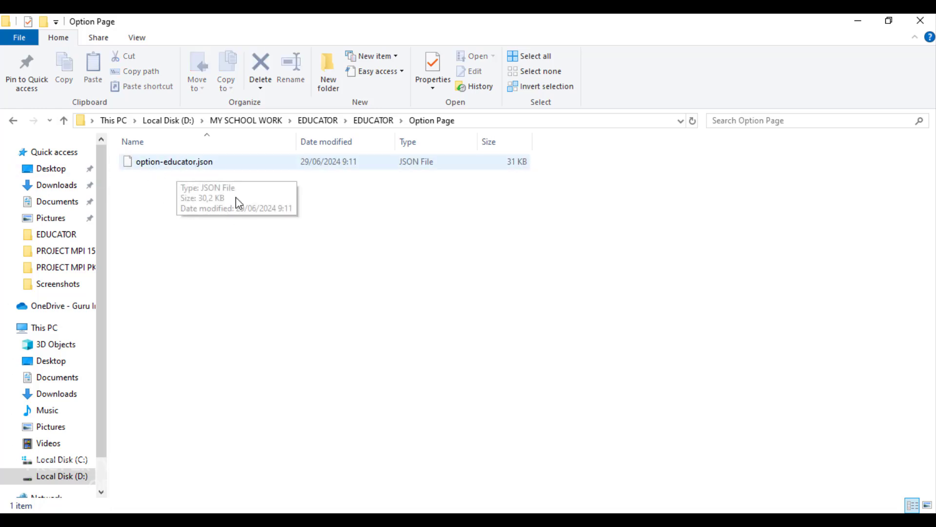
mouse_move(512, 519)
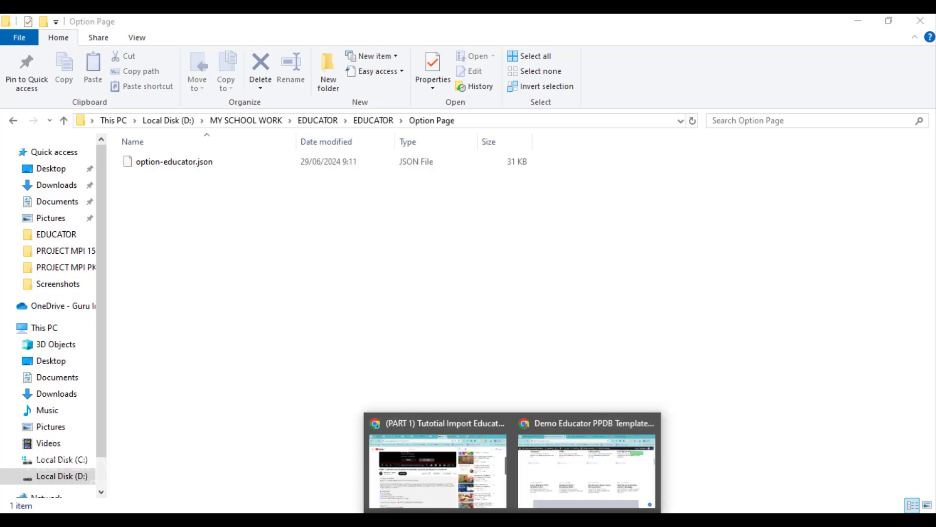
Step: Switch back to the browser and recheck the homepage's header menu and hero slider
left_click(585, 461)
scroll(372, 406, "up", 15)
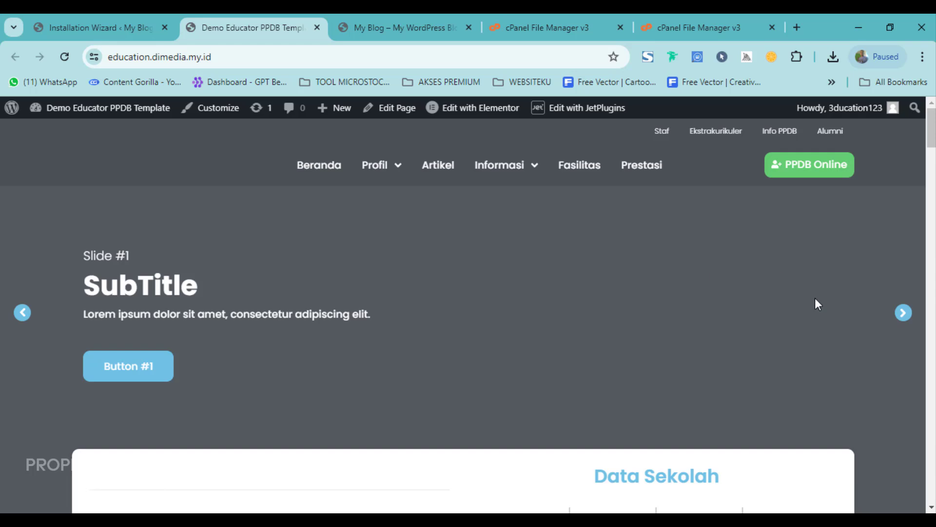
scroll(592, 286, "down", 4)
scroll(450, 209, "up", 4)
Step: Return to the installation wizard and monitor the thumbnail regeneration progress
left_click(107, 23)
scroll(389, 370, "down", 3)
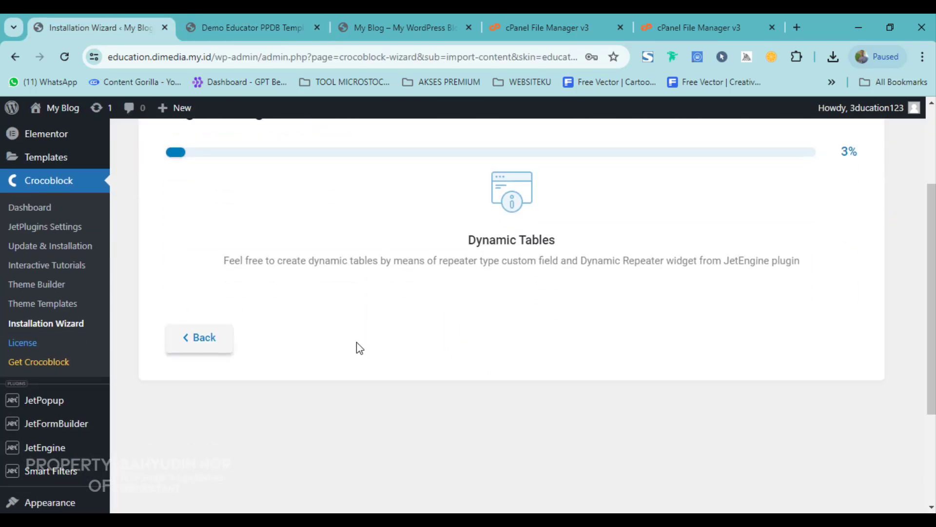
scroll(252, 292, "up", 3)
scroll(380, 361, "down", 2)
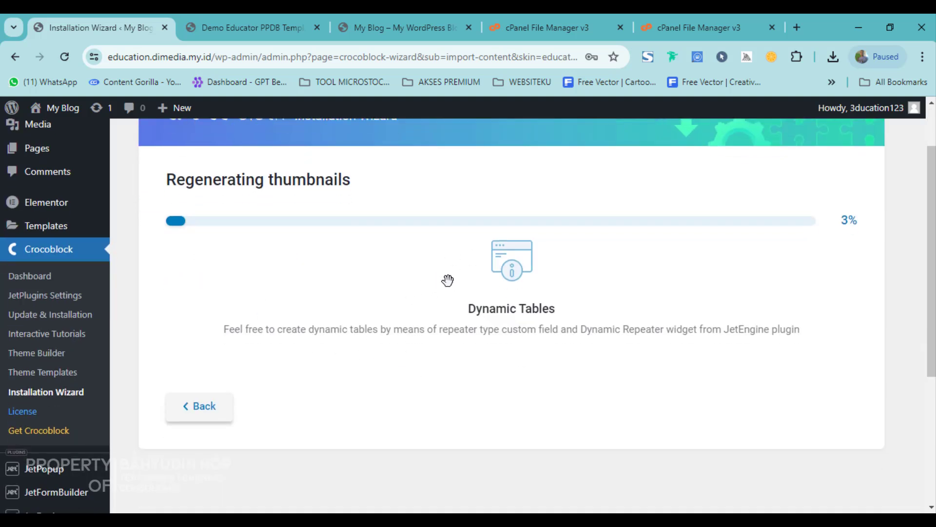
scroll(446, 293, "up", 1)
scroll(448, 307, "down", 1)
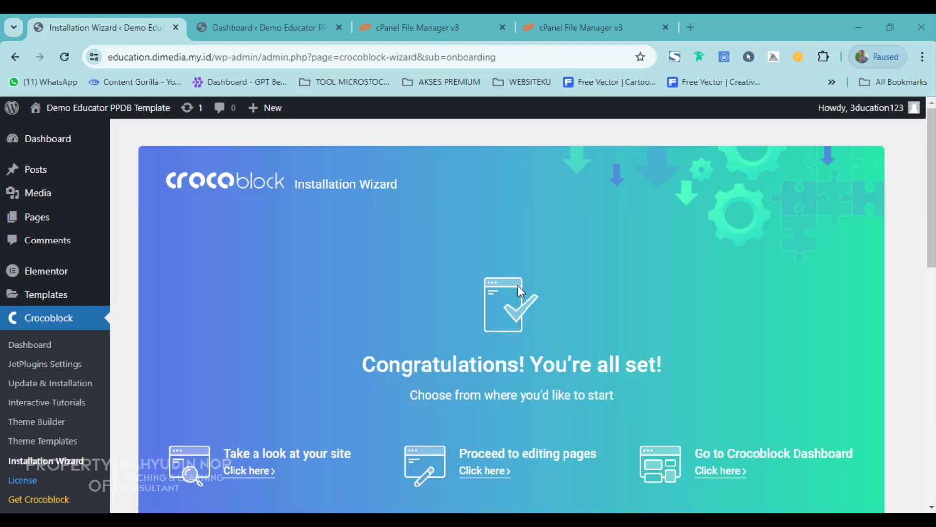
Step: Open the live site in a new tab from the finished wizard and review the homepage's slider, school data and article sections
left_click(247, 468)
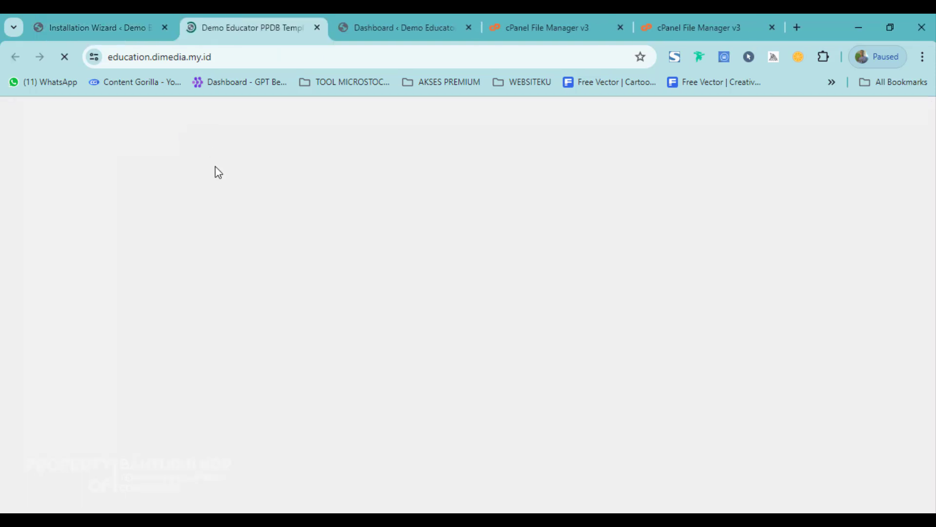
key("ctrl+w")
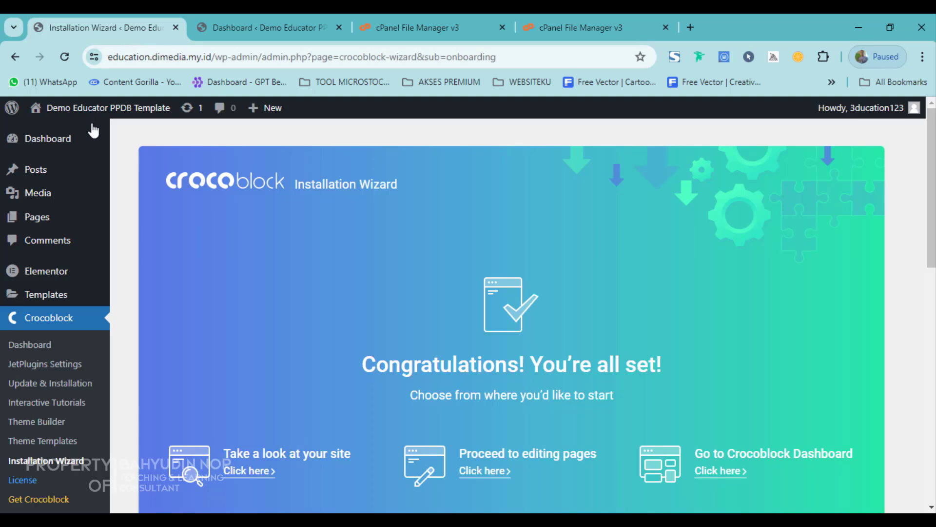
mouse_move(47, 116)
right_click(49, 134)
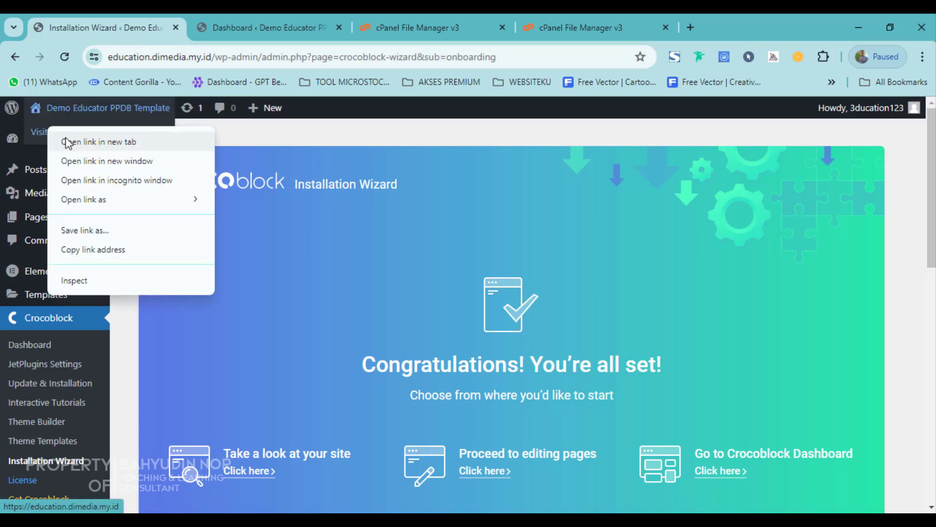
left_click(67, 141)
left_click(251, 14)
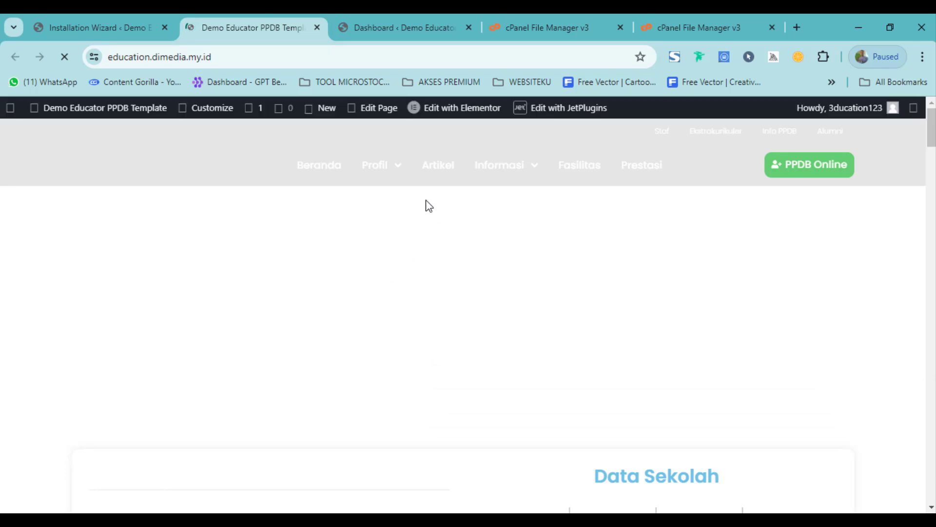
scroll(482, 365, "down", 10)
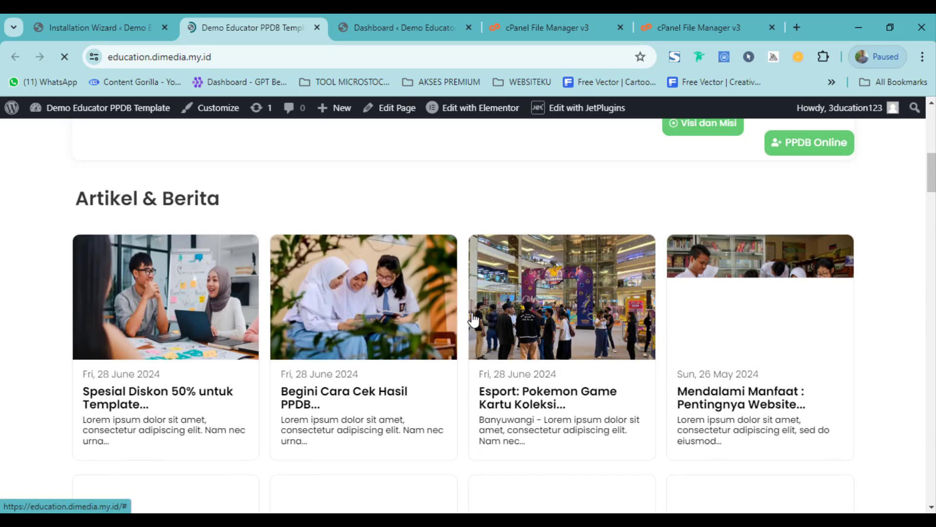
scroll(371, 376, "down", 4)
scroll(528, 397, "up", 12)
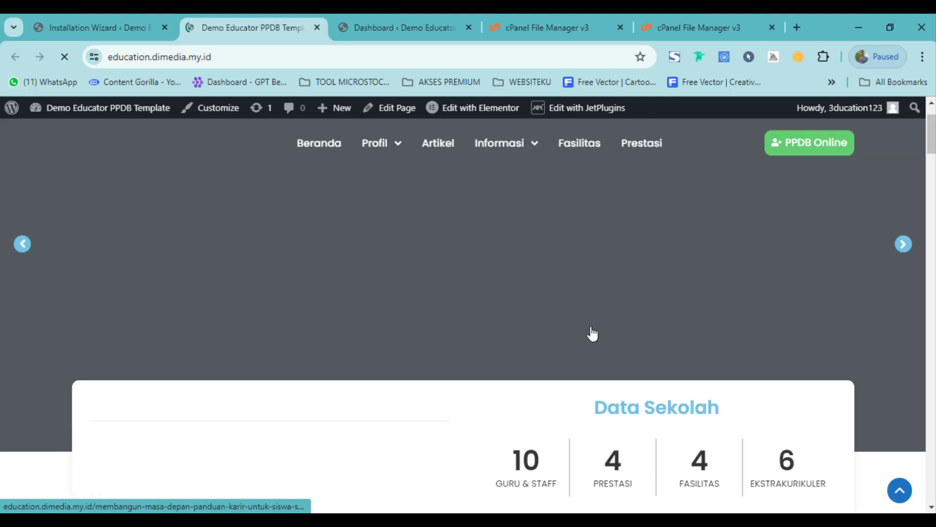
scroll(153, 269, "up", 2)
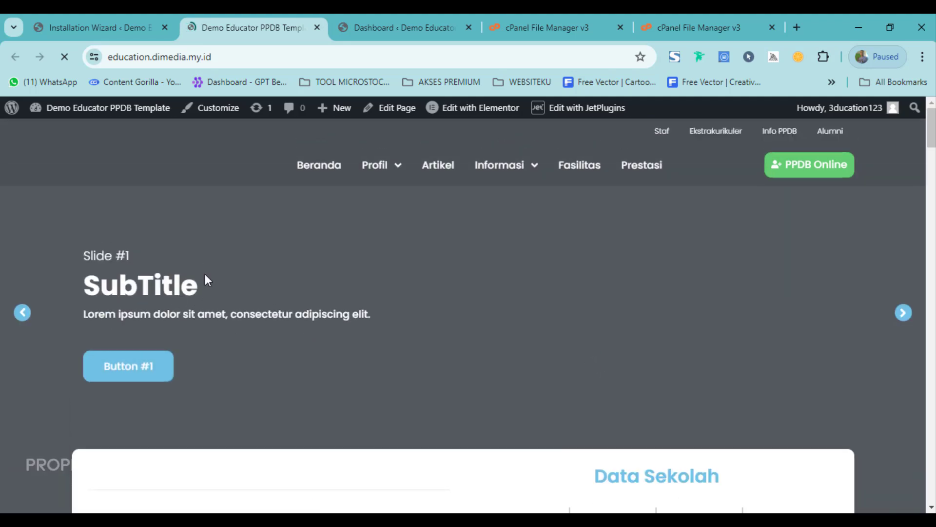
Step: Return to the WordPress admin and open JetEngine's Options Pages list
left_click(68, 30)
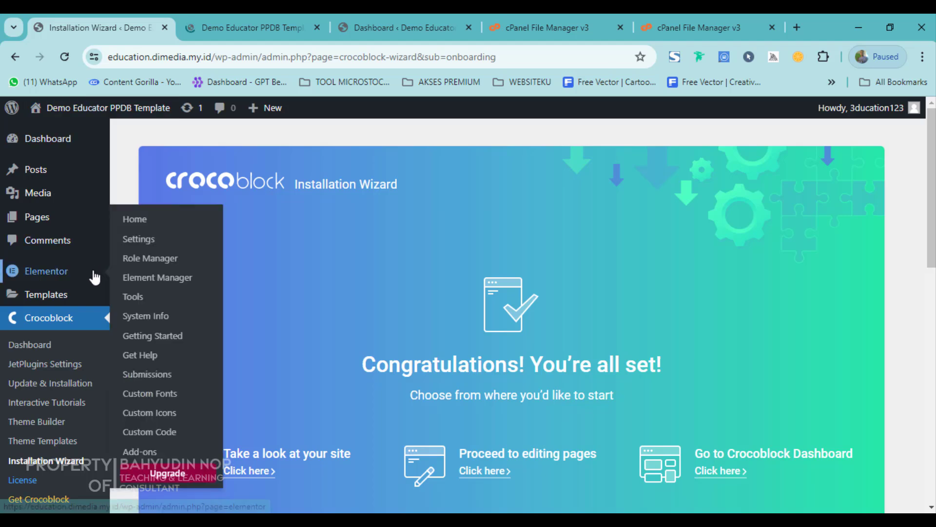
scroll(89, 292, "down", 3)
scroll(86, 303, "up", 2)
scroll(83, 322, "down", 5)
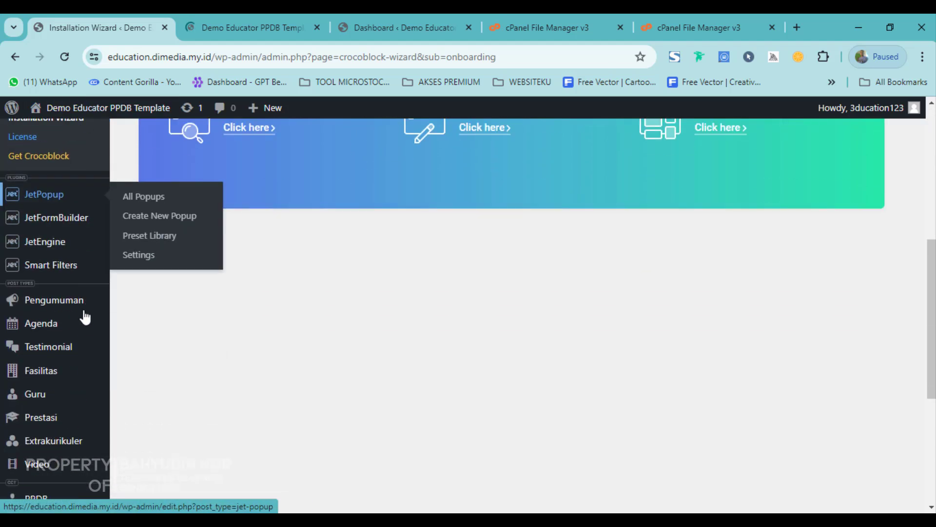
mouse_move(59, 242)
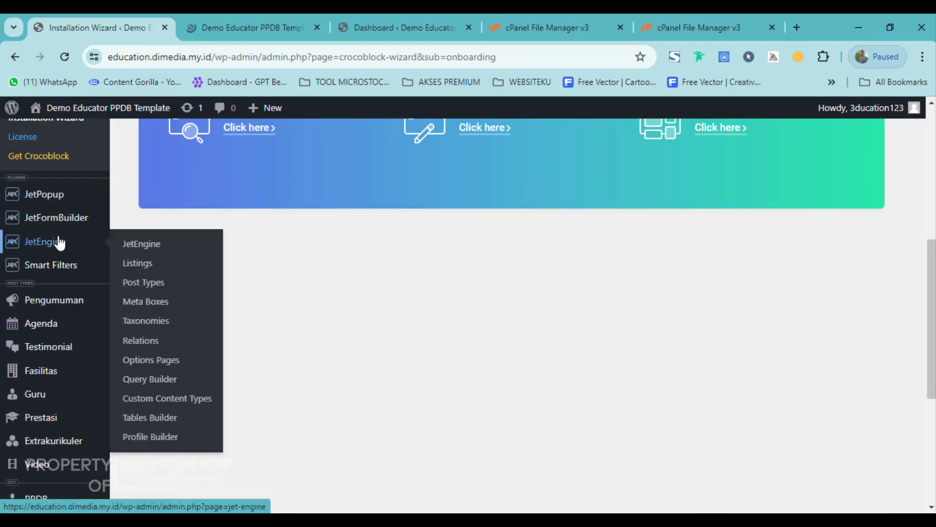
left_click(161, 364)
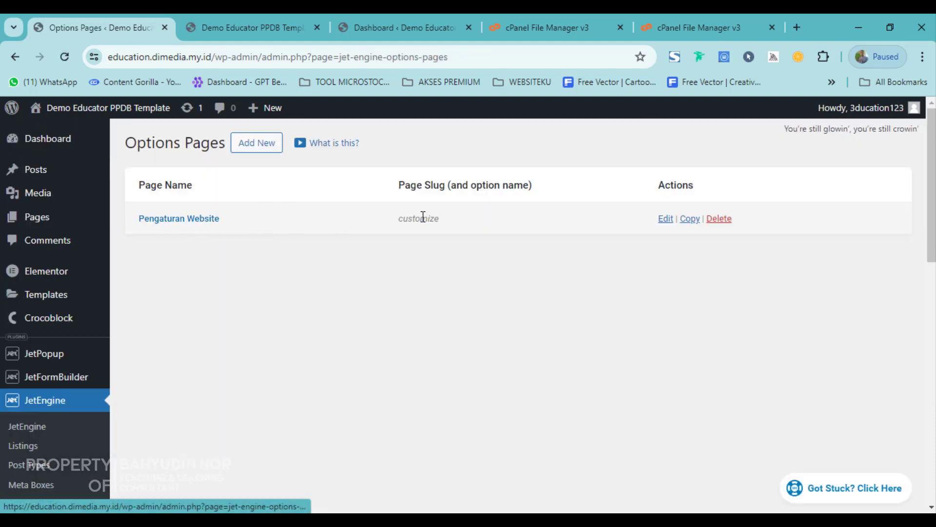
Step: Delete the Pengaturan Website options page together with its saved options
left_click(724, 226)
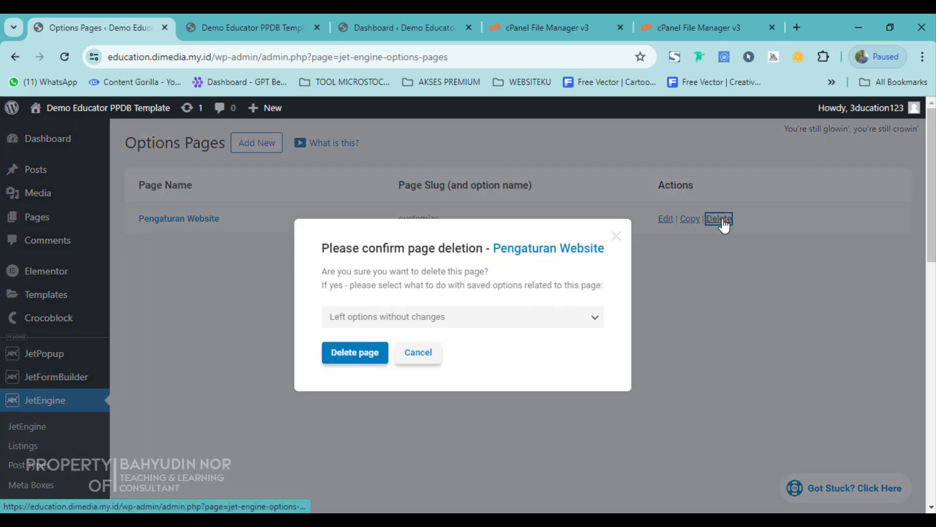
left_click(416, 318)
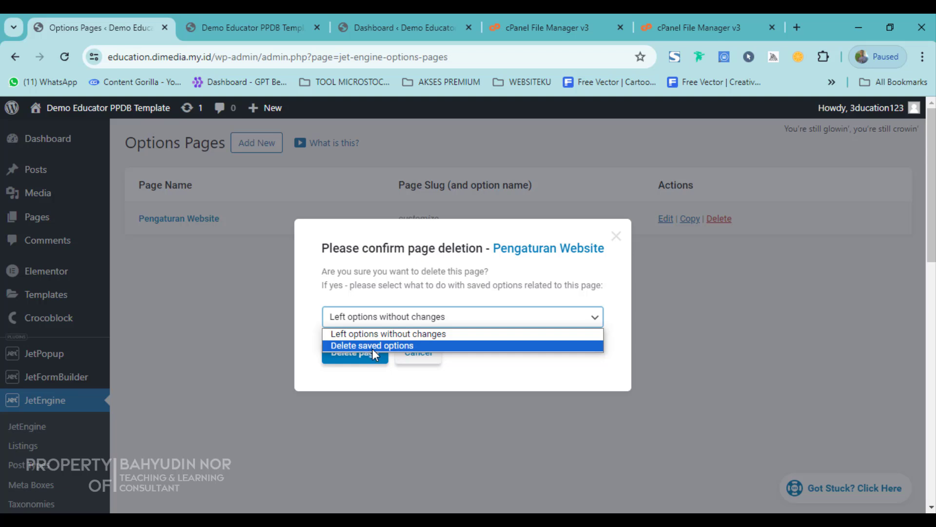
left_click(390, 345)
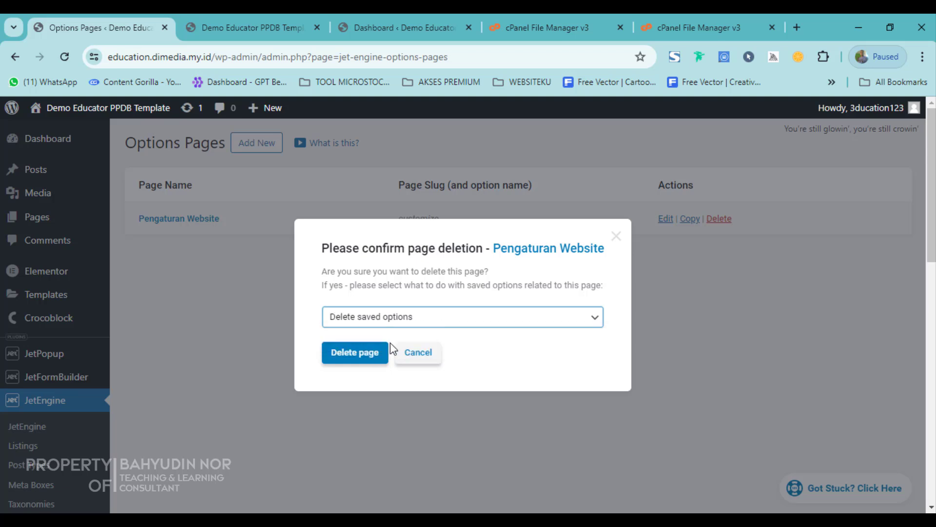
left_click(359, 360)
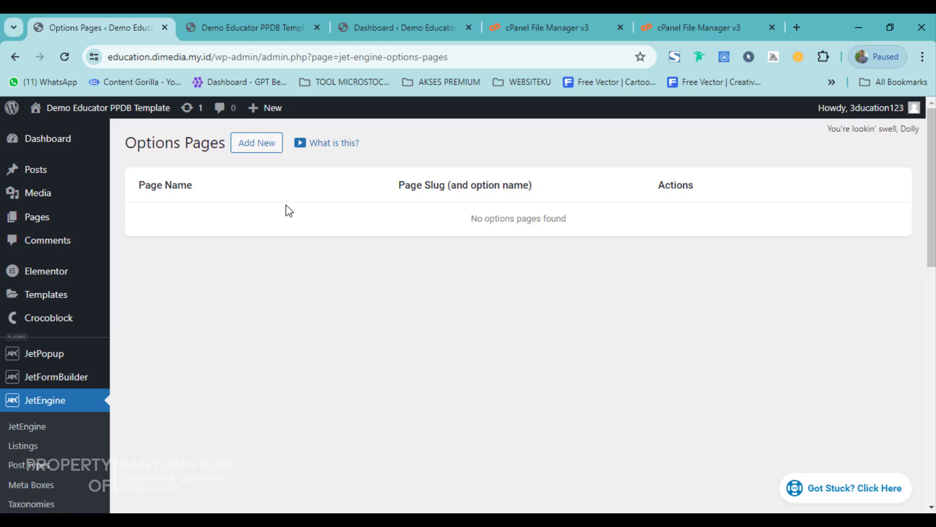
Step: Open the JetEngine dashboard's Skins Manager and expand its Import Skin section
scroll(140, 351, "down", 3)
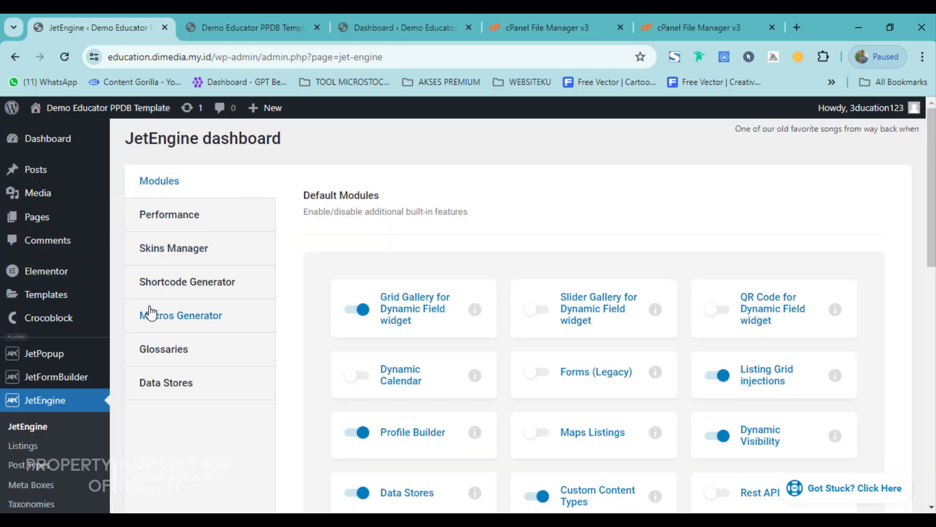
left_click(190, 255)
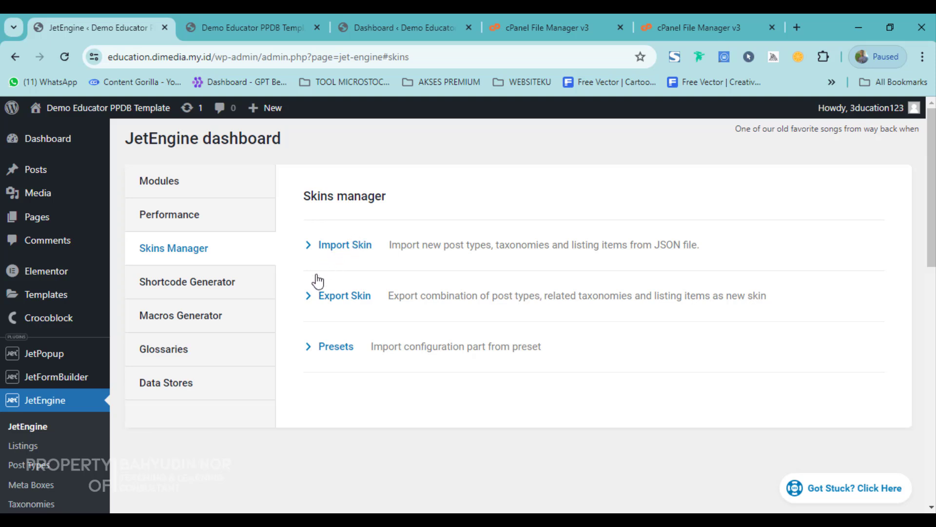
left_click(346, 250)
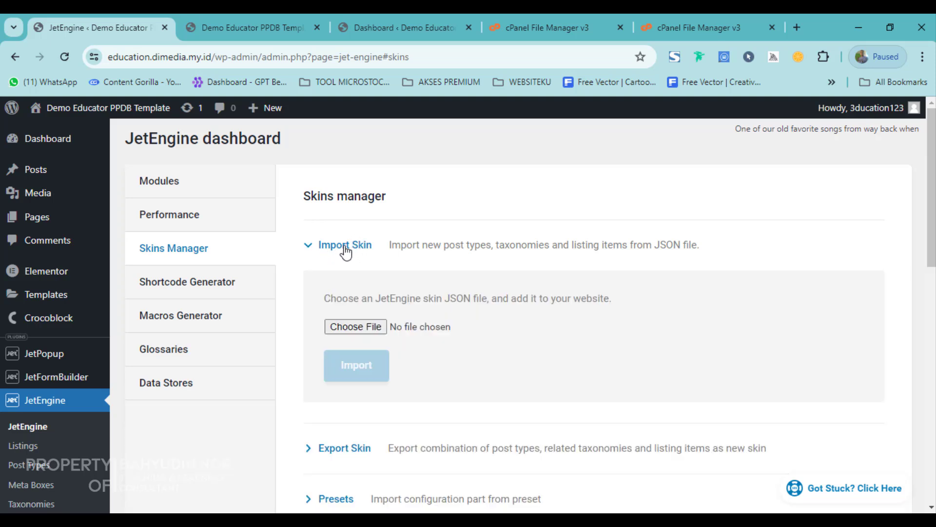
Step: Import the JetEngine skin file option-educator.json from the Option Page folder
left_click(356, 328)
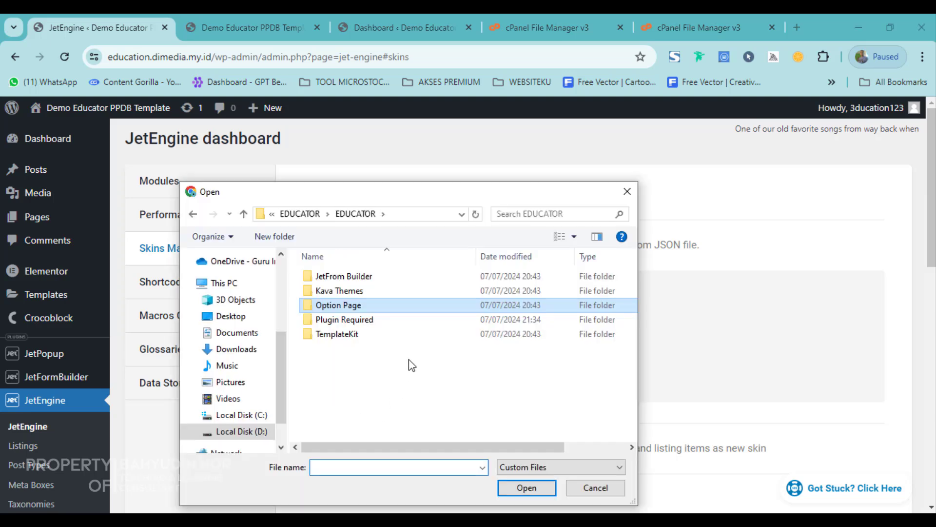
double_click(380, 304)
left_click(351, 277)
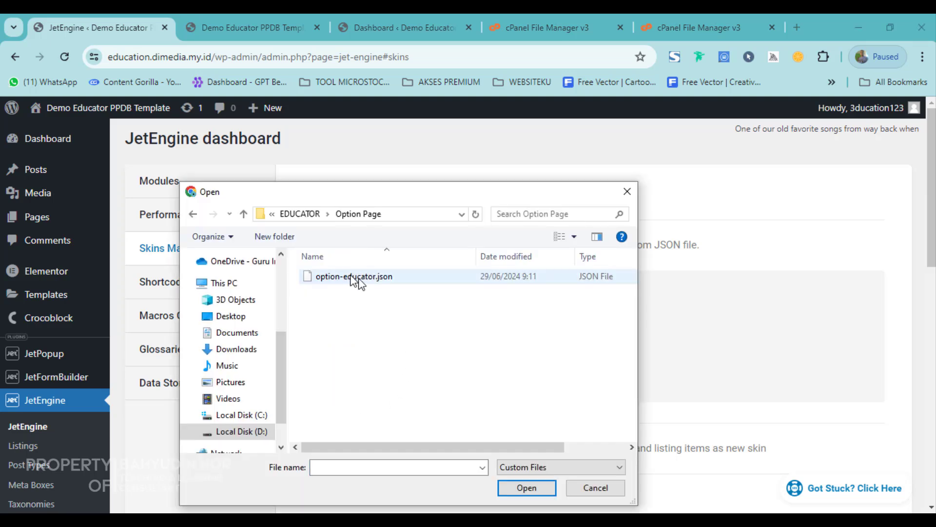
left_click(359, 281)
left_click(524, 494)
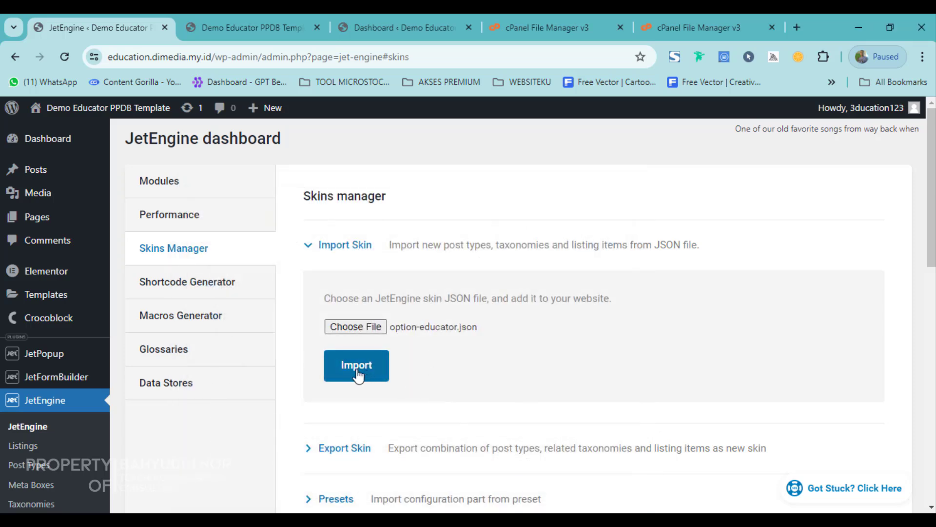
left_click(359, 375)
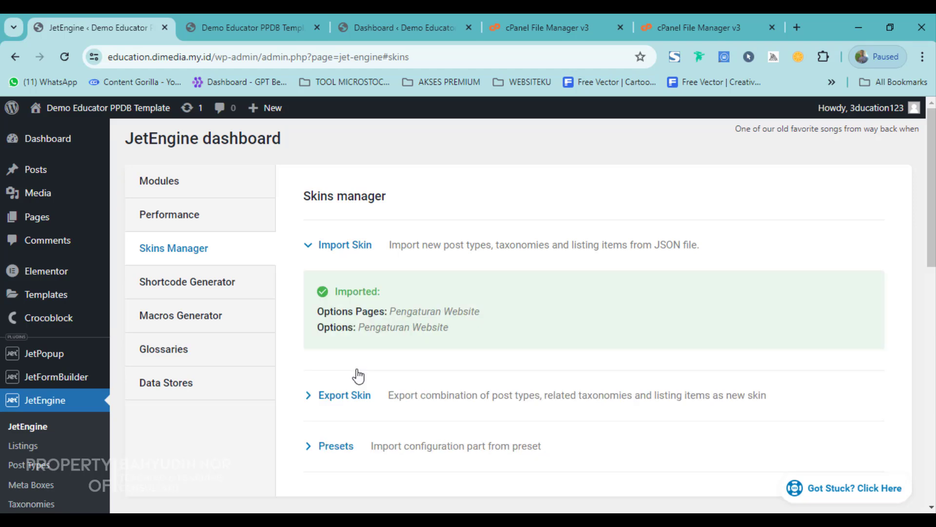
scroll(418, 324, "down", 2)
scroll(468, 357, "up", 1)
scroll(402, 348, "up", 1)
Step: In JetEngine's performance tweaks, enable Optimized DOM, disable Blocks Views and Bricks Views, and save the configuration
left_click(185, 215)
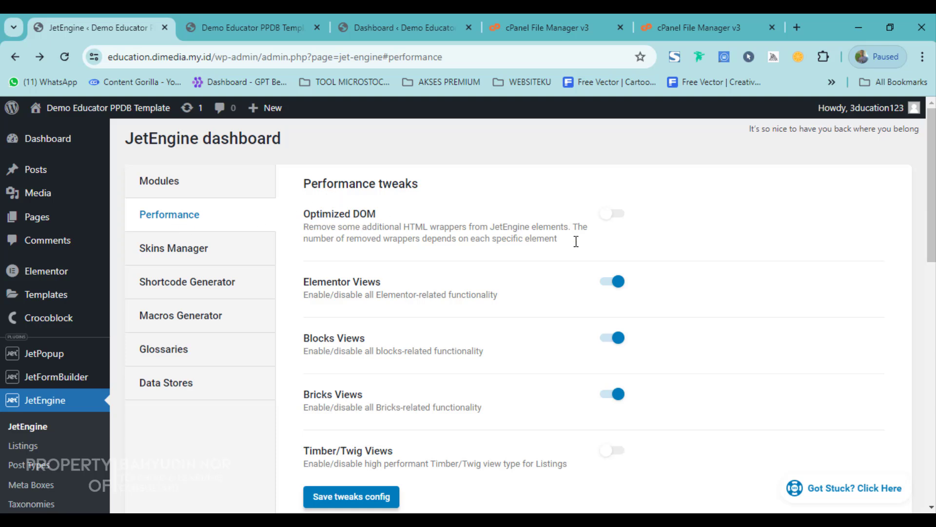
left_click(614, 215)
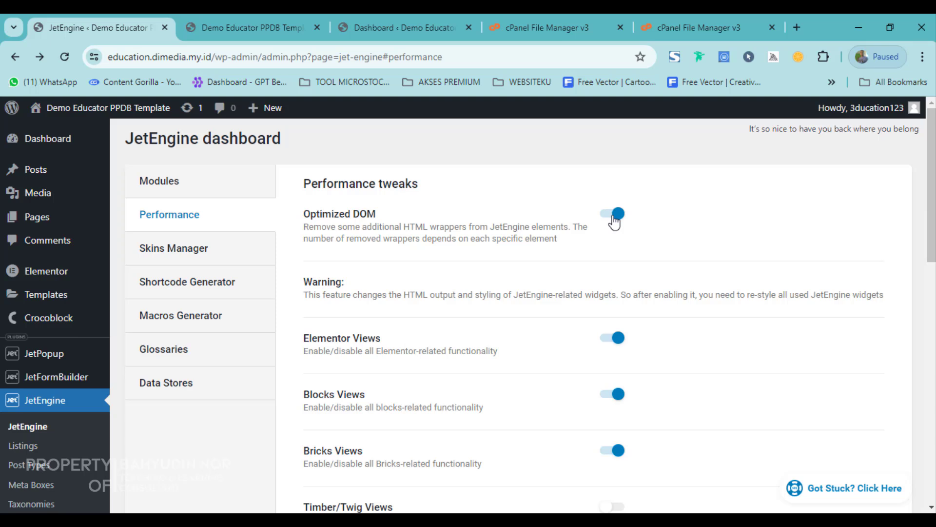
scroll(633, 401, "down", 1)
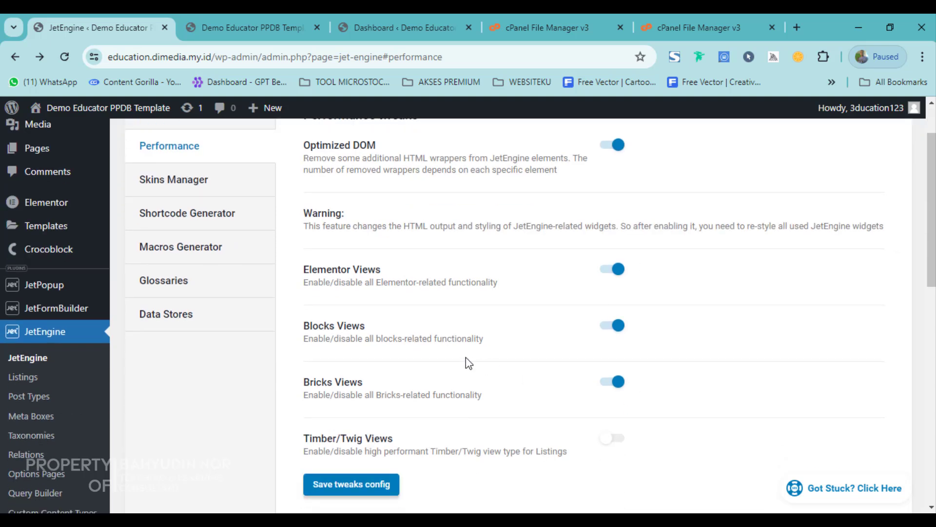
left_click(614, 326)
scroll(484, 363, "down", 1)
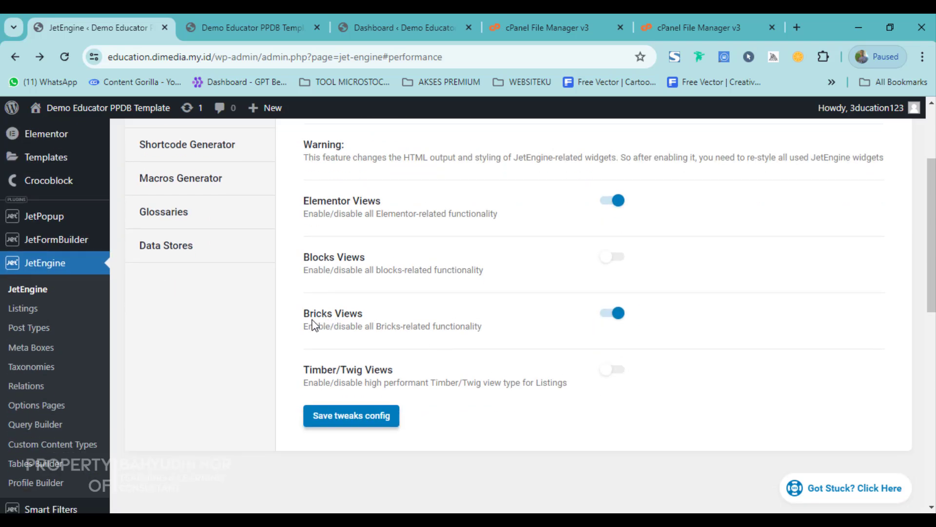
left_click(610, 325)
scroll(512, 354, "down", 1)
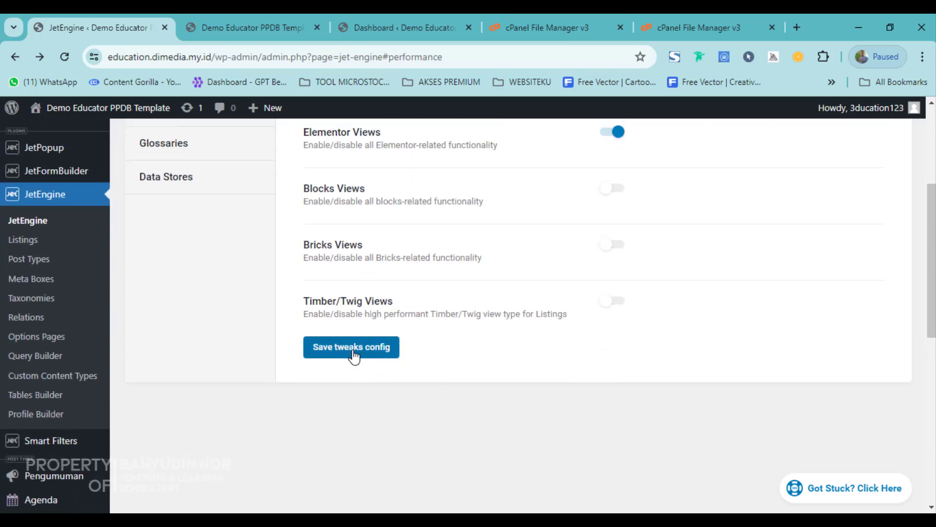
scroll(540, 312, "up", 3)
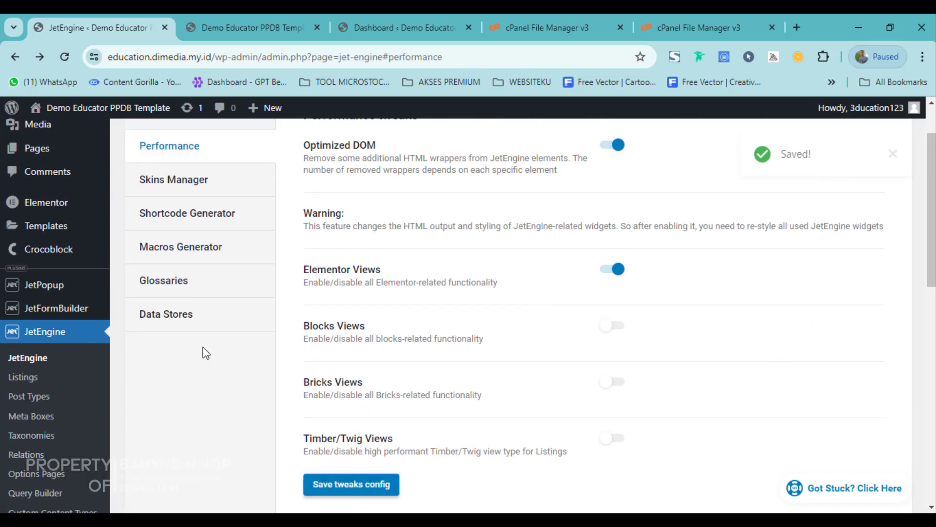
Step: Open Elementor's settings and show its Experiments and Features options
mouse_move(29, 254)
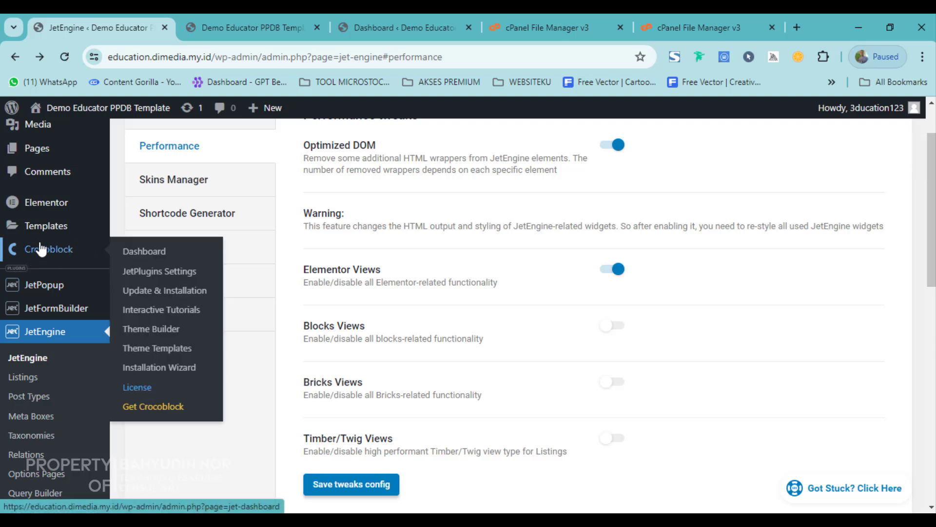
mouse_move(43, 217)
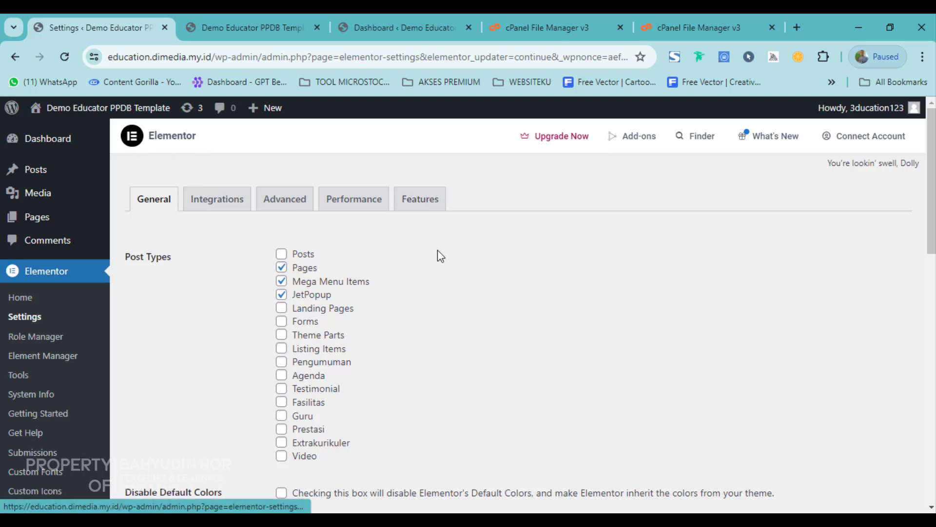
left_click(422, 211)
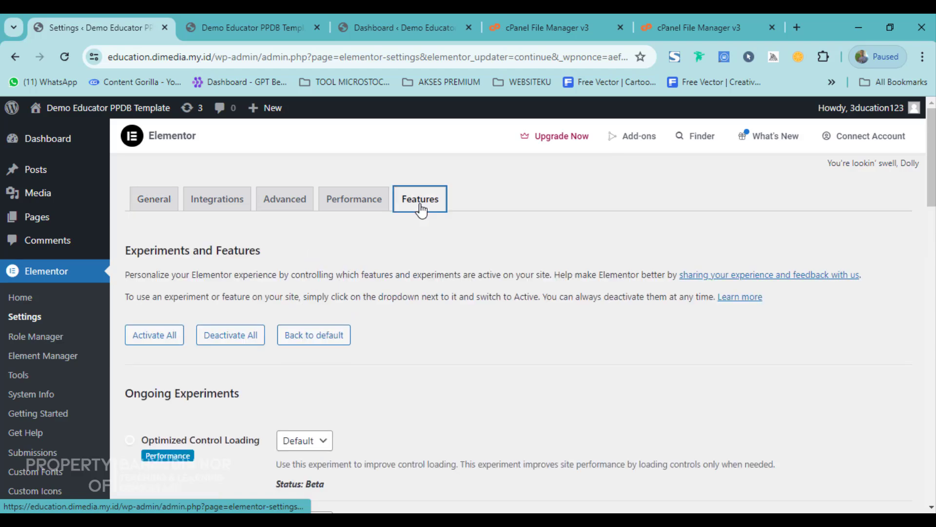
Step: Review Elementor's ongoing experiments and set Element Caching to Inactive
scroll(292, 305, "down", 2)
scroll(292, 306, "down", 3)
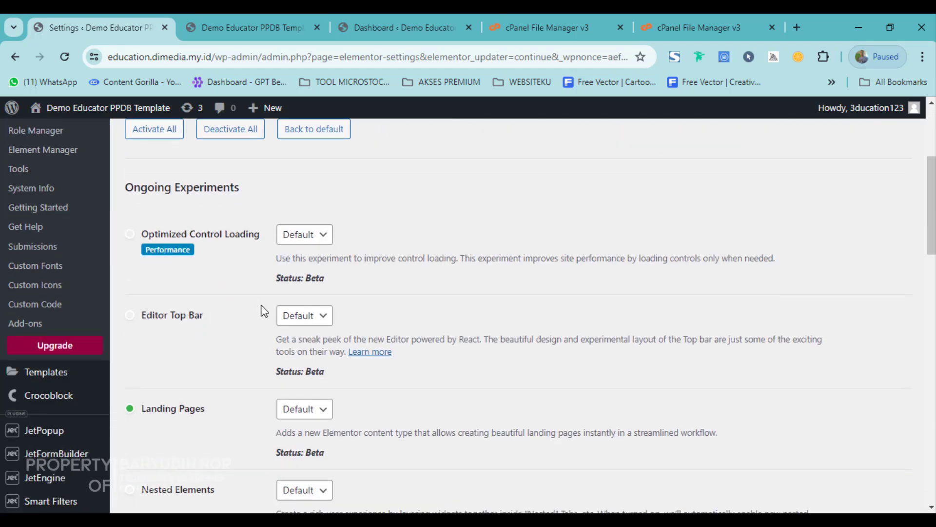
scroll(252, 336, "down", 1)
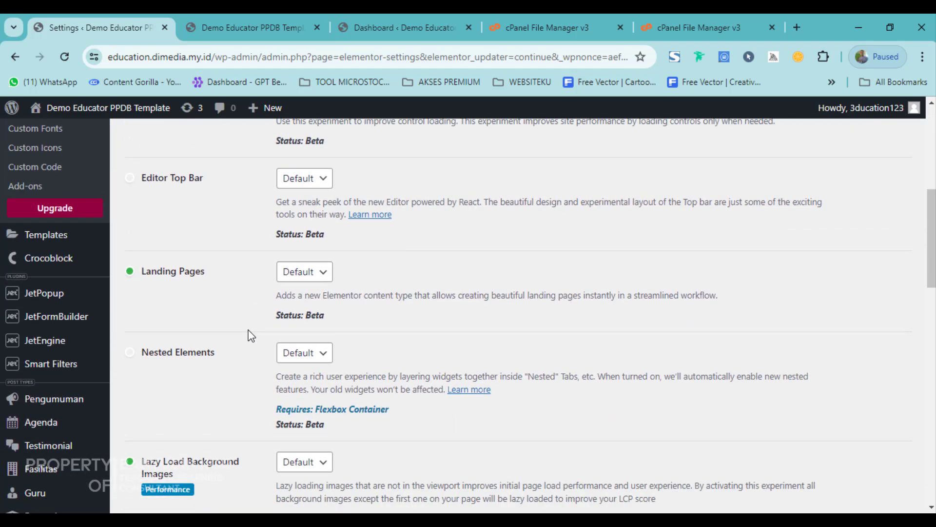
scroll(251, 336, "down", 5)
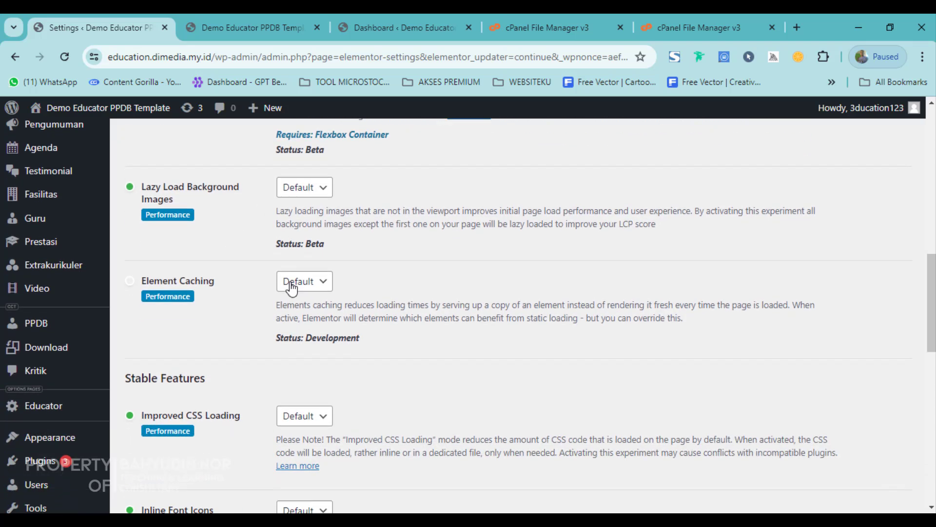
scroll(292, 288, "up", 7)
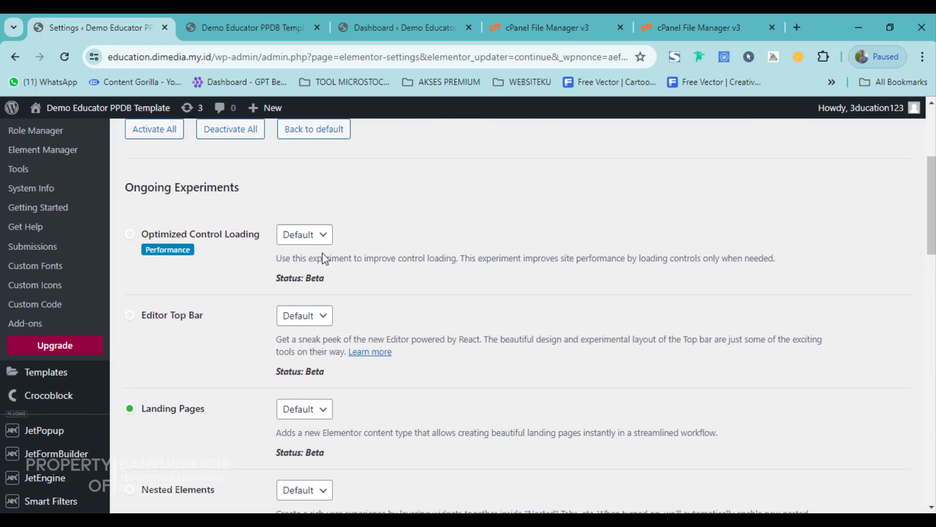
scroll(317, 255, "down", 4)
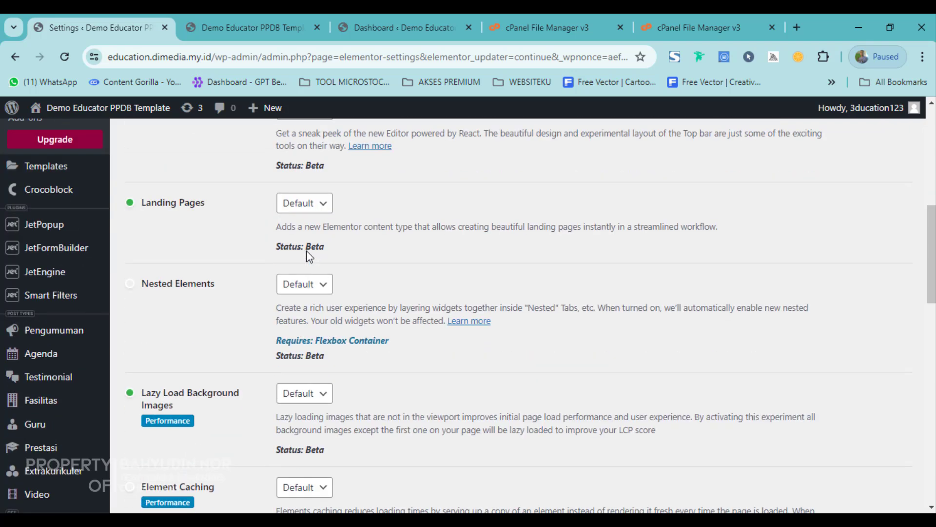
scroll(312, 283, "down", 3)
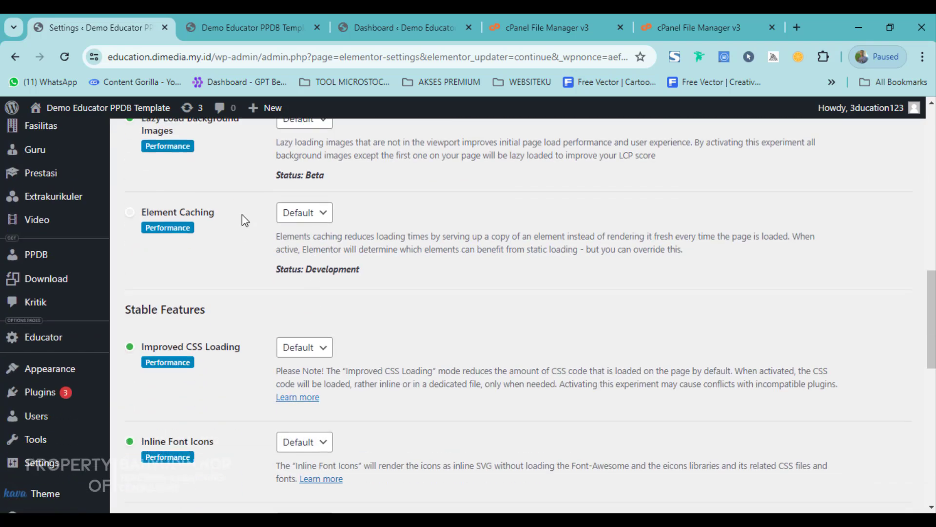
left_click(305, 218)
left_click(298, 258)
Step: Set Elementor's stable features Grid Container and Upgrade Swiper Library to Inactive
scroll(322, 244, "down", 5)
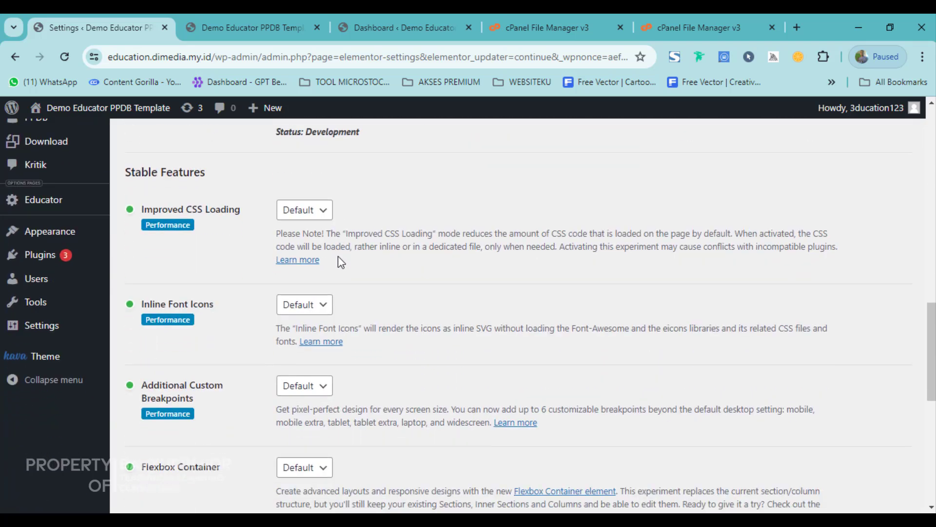
scroll(326, 270, "down", 1)
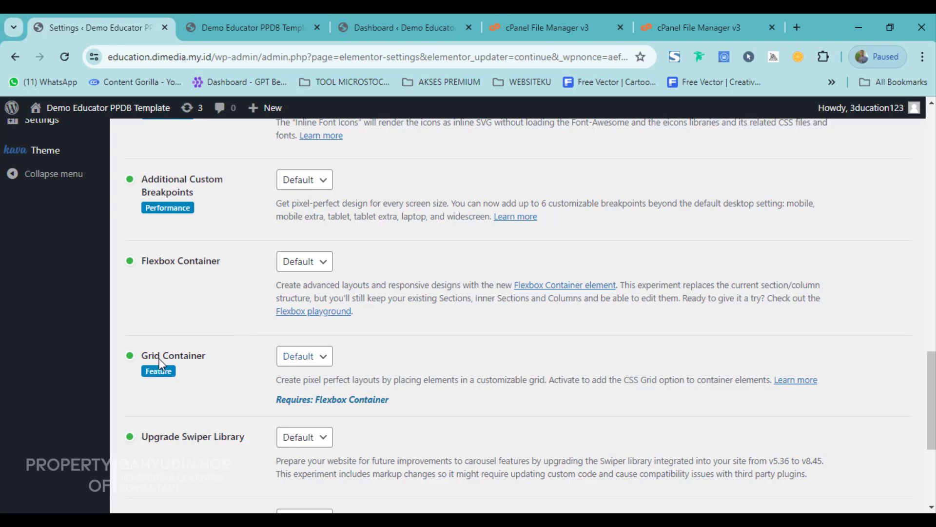
left_click(303, 356)
left_click(306, 402)
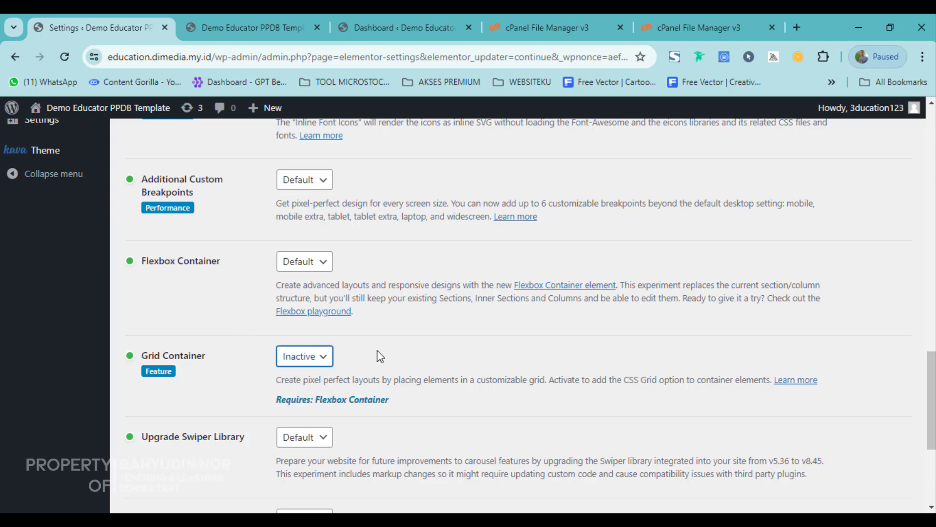
scroll(341, 341, "down", 2)
left_click(310, 307)
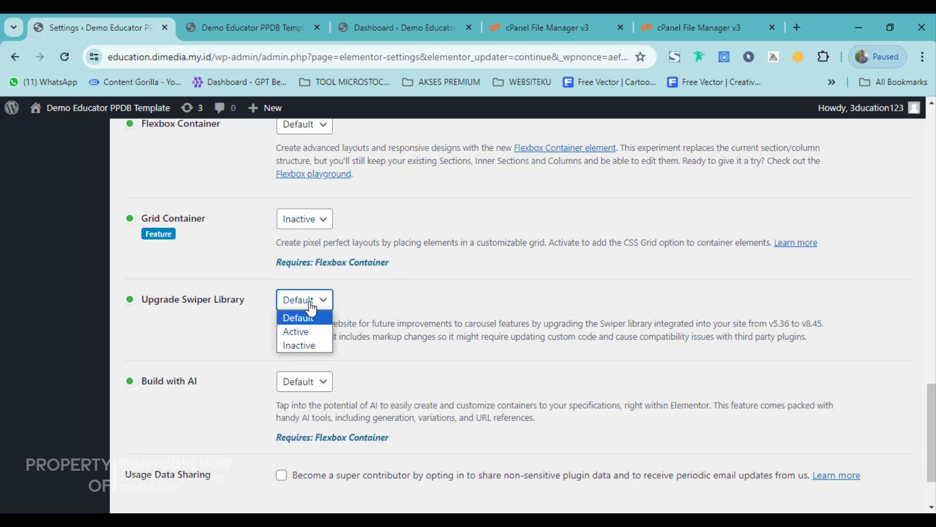
left_click(307, 345)
Step: Set Elementor's Build with AI feature to Inactive and save the settings changes
scroll(314, 332, "down", 1)
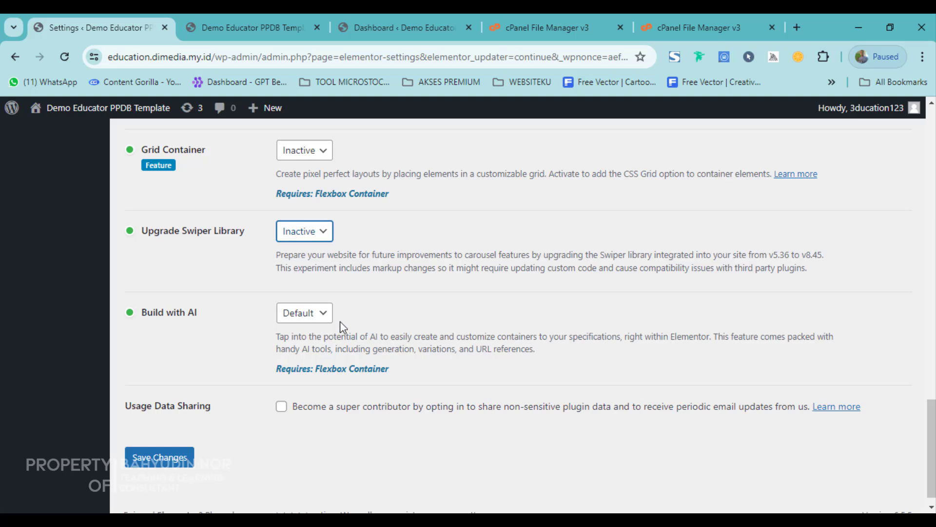
left_click(308, 315)
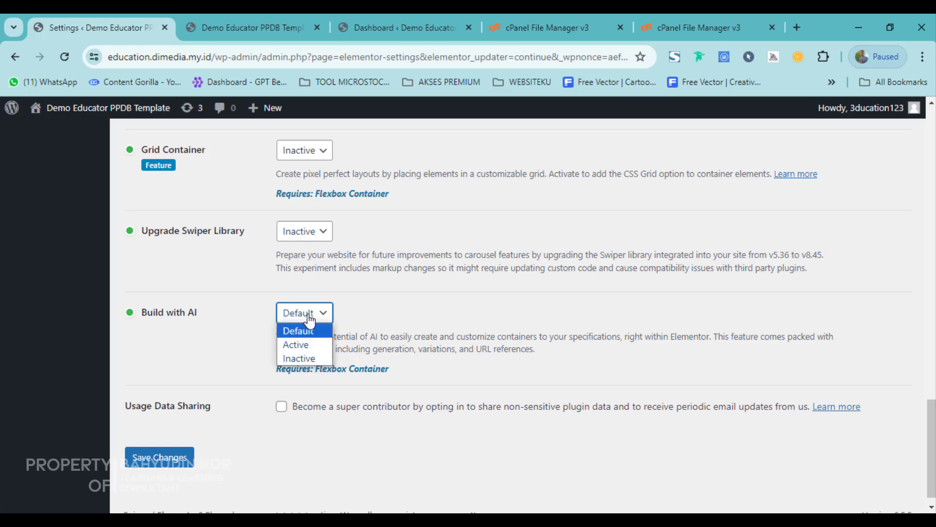
left_click(289, 359)
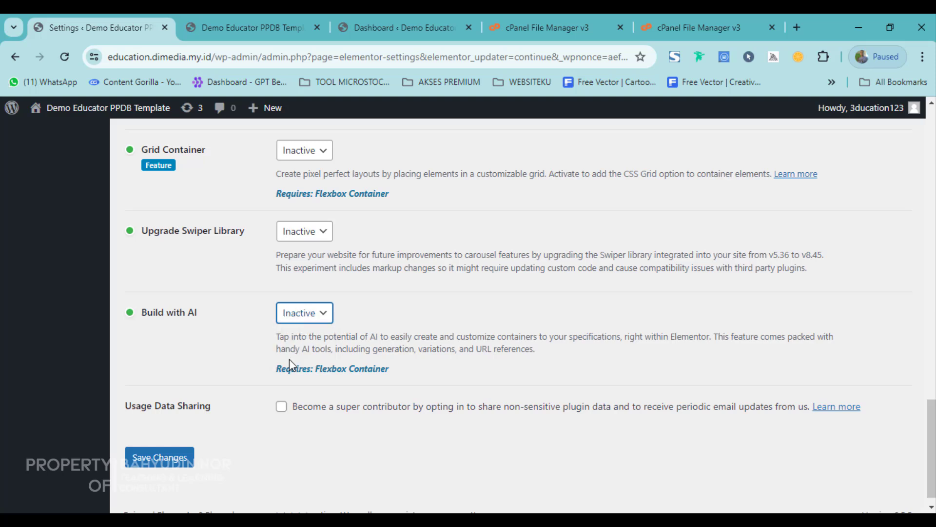
left_click(159, 469)
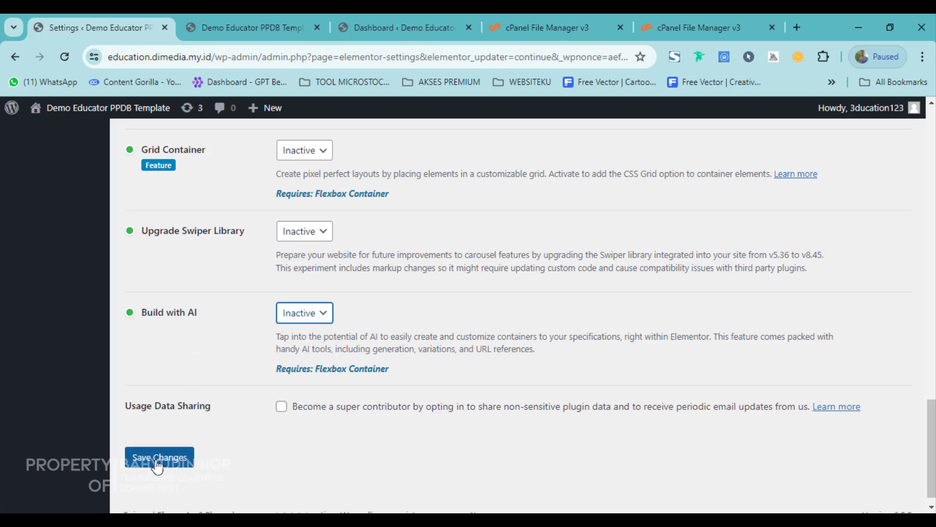
left_click(158, 465)
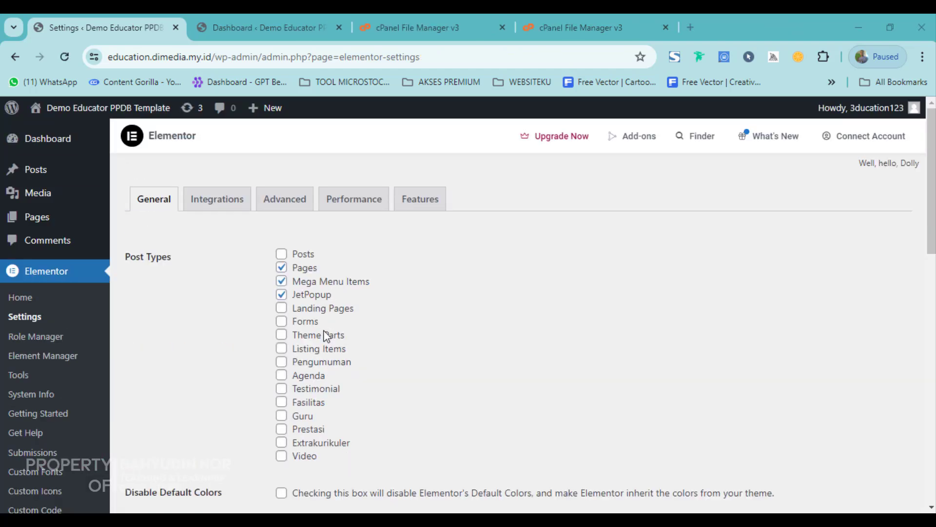
Step: Open the live site in a new browser tab and switch to it
mouse_move(56, 109)
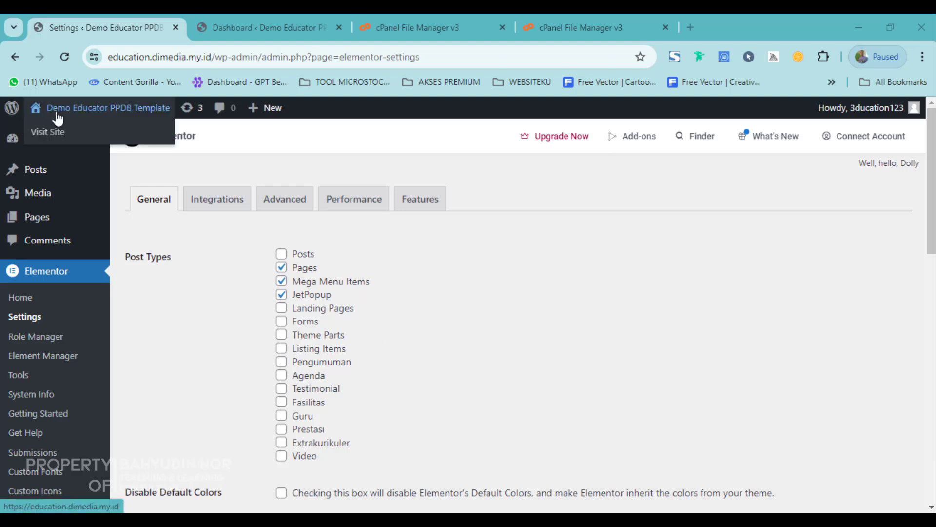
right_click(56, 136)
left_click(84, 142)
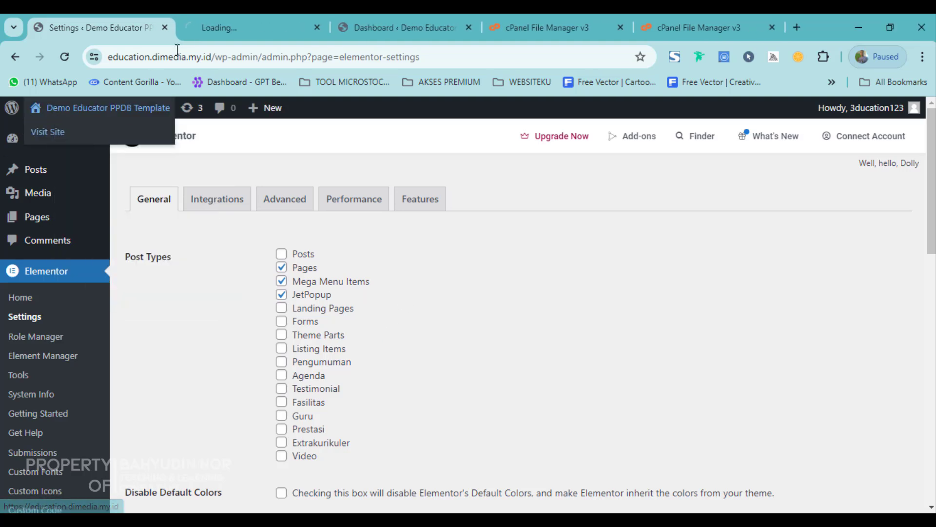
left_click_drag(409, 18, 297, 16)
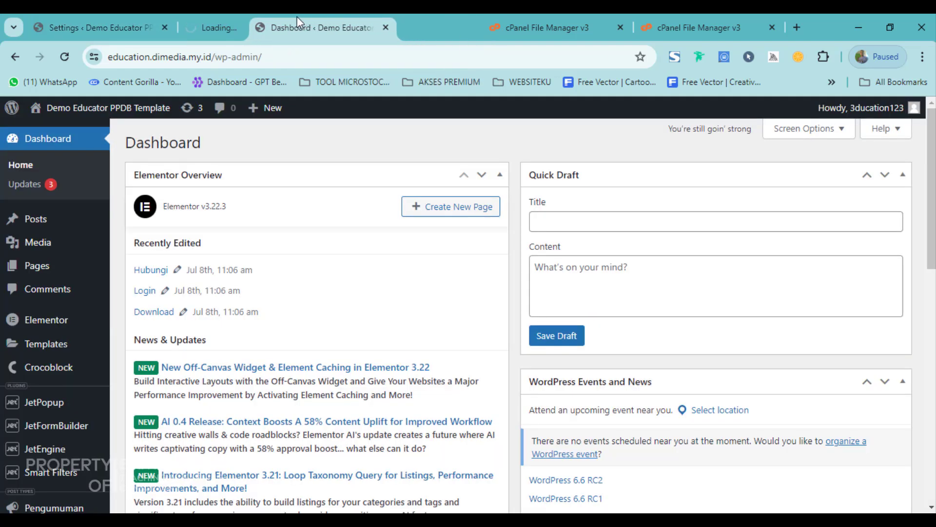
left_click(402, 27)
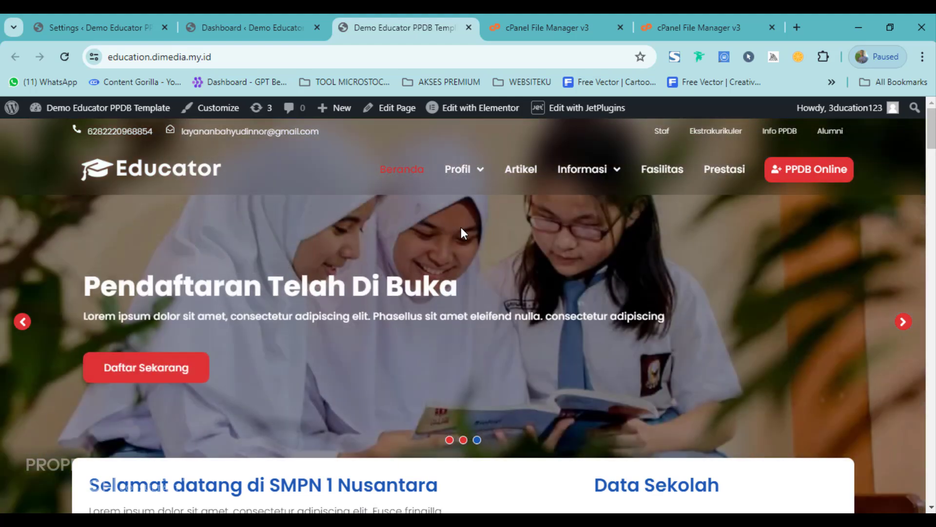
Step: Check the homepage's header, welcome and school data sections, and advance the hero slider to another slide
scroll(368, 256, "down", 3)
scroll(367, 257, "up", 2)
scroll(256, 165, "down", 3)
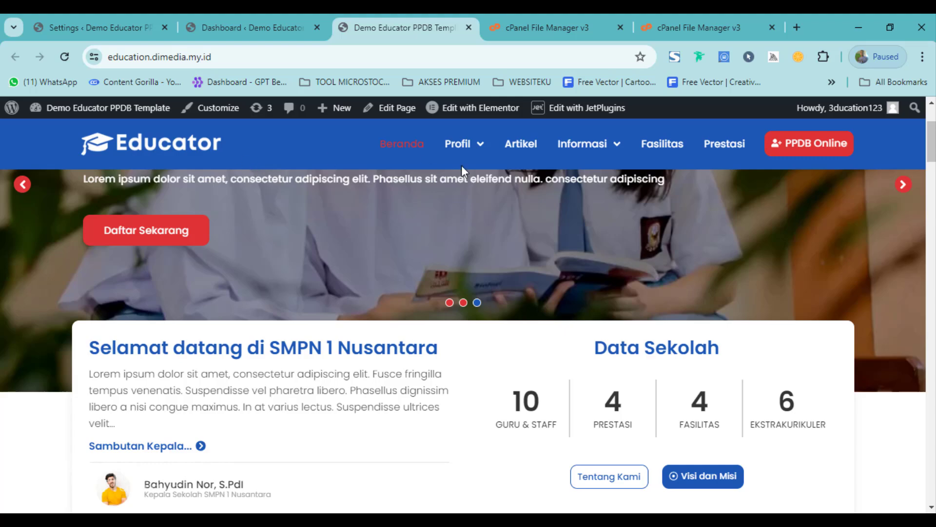
scroll(486, 241, "up", 3)
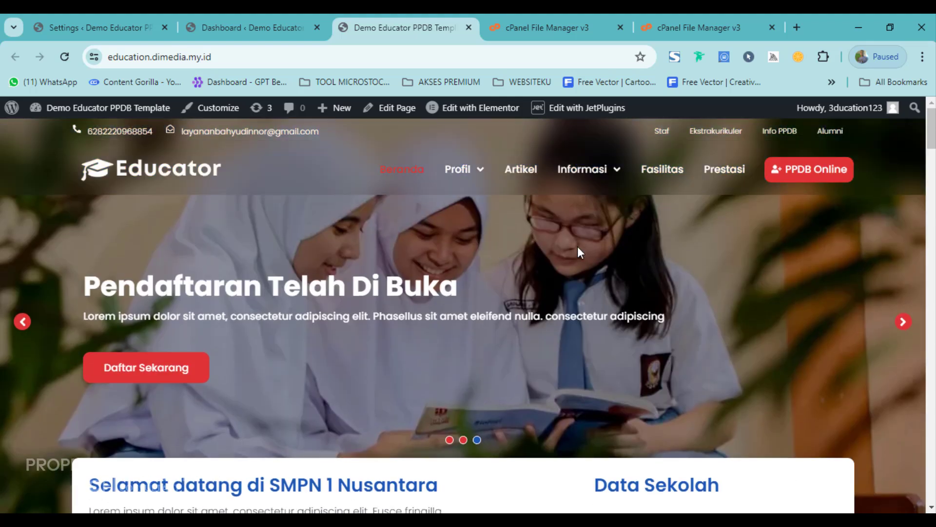
left_click(903, 321)
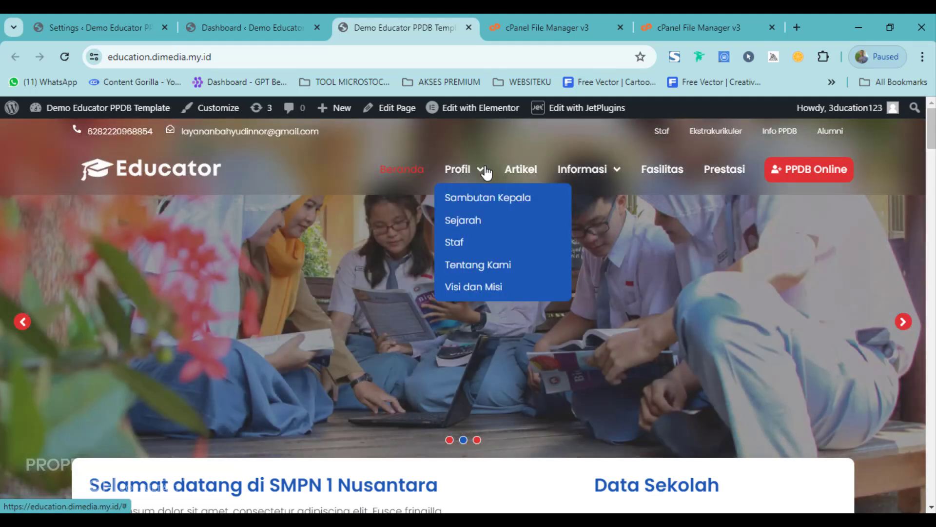
Step: Check the Profil and Informasi dropdown menus in the site header, along with the welcome text and Data Sekolah section
left_click(481, 172)
mouse_move(606, 178)
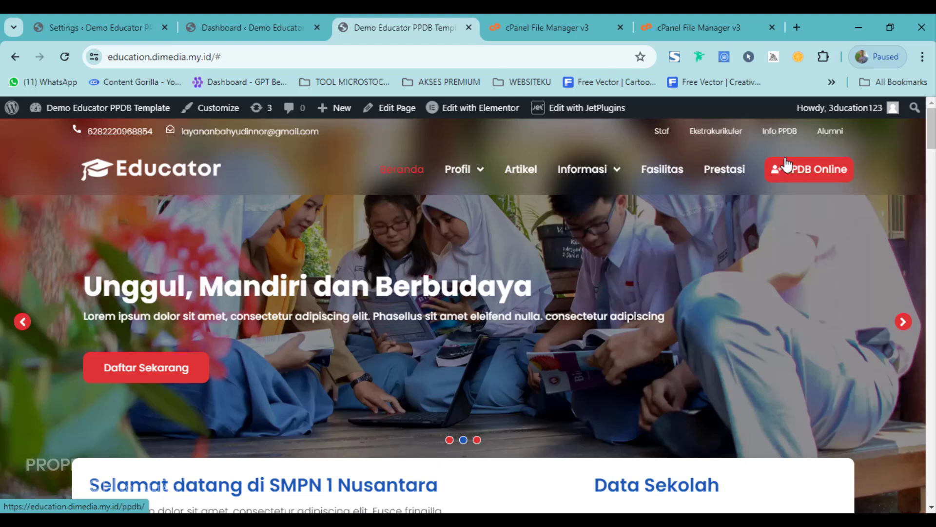
scroll(631, 280, "down", 4)
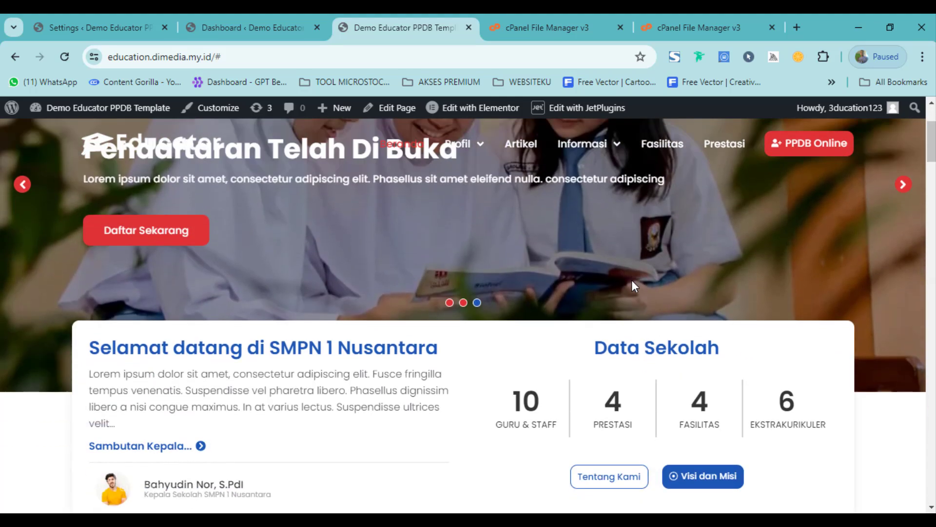
scroll(133, 236, "down", 1)
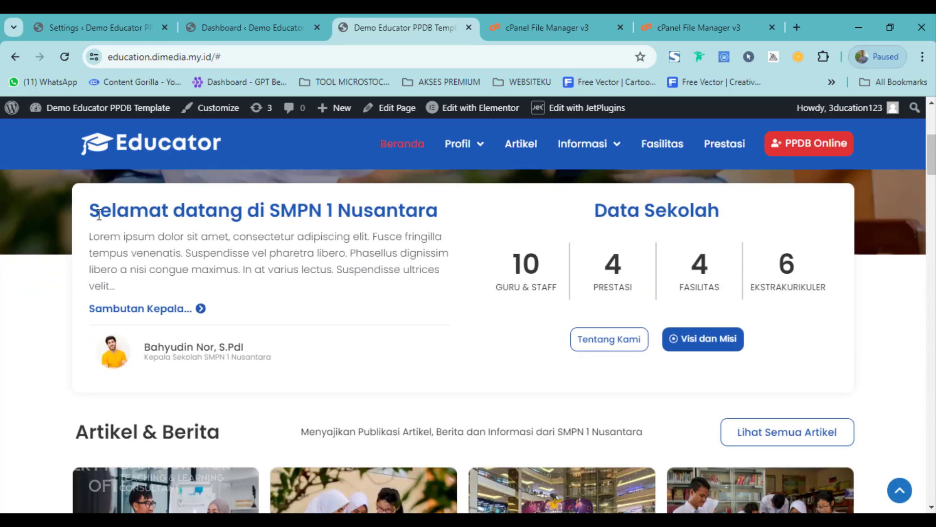
left_click_drag(99, 215, 362, 254)
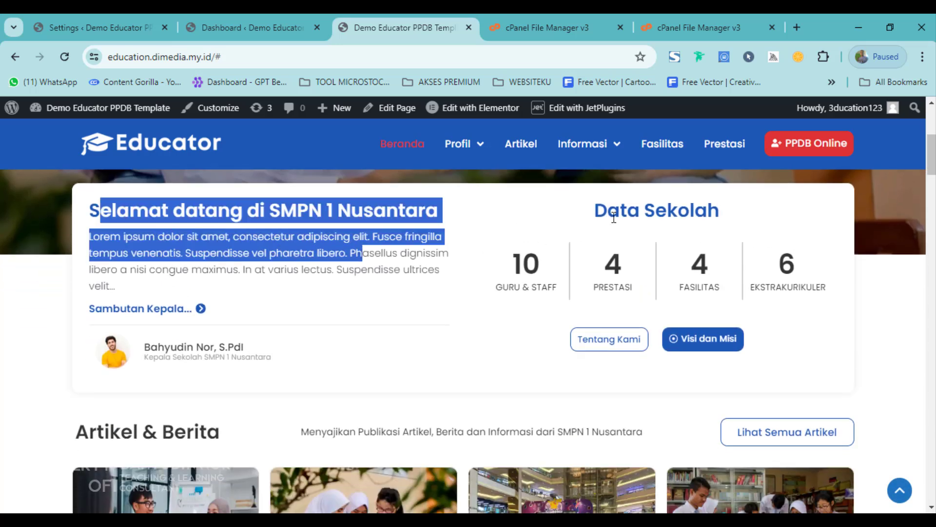
left_click_drag(612, 218, 677, 262)
Step: Review the homepage's Artikel & Berita section, the banner slider and the Agenda section
scroll(336, 318, "down", 4)
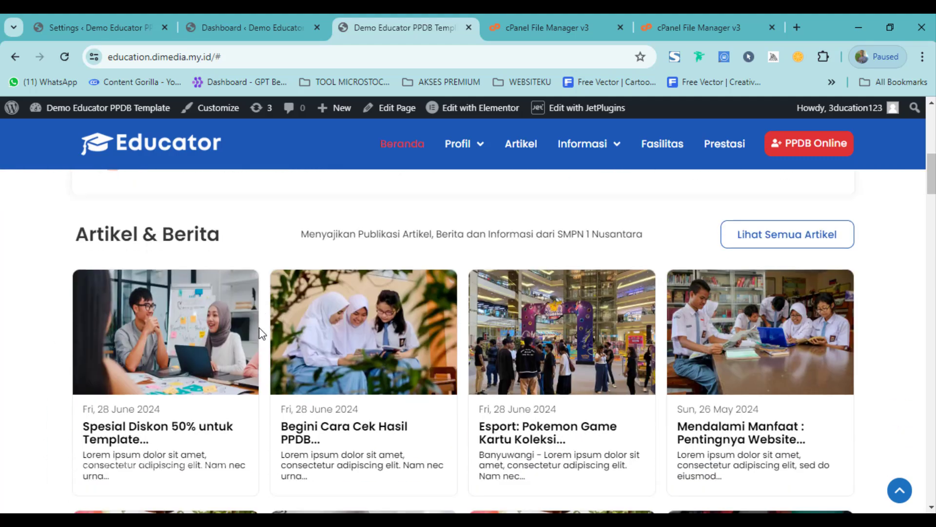
left_click_drag(77, 227, 200, 227)
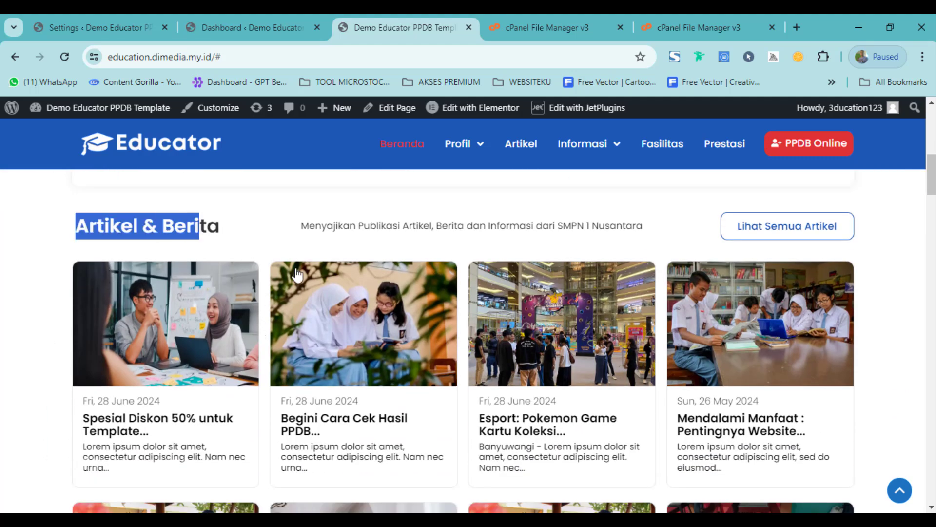
scroll(361, 317, "down", 8)
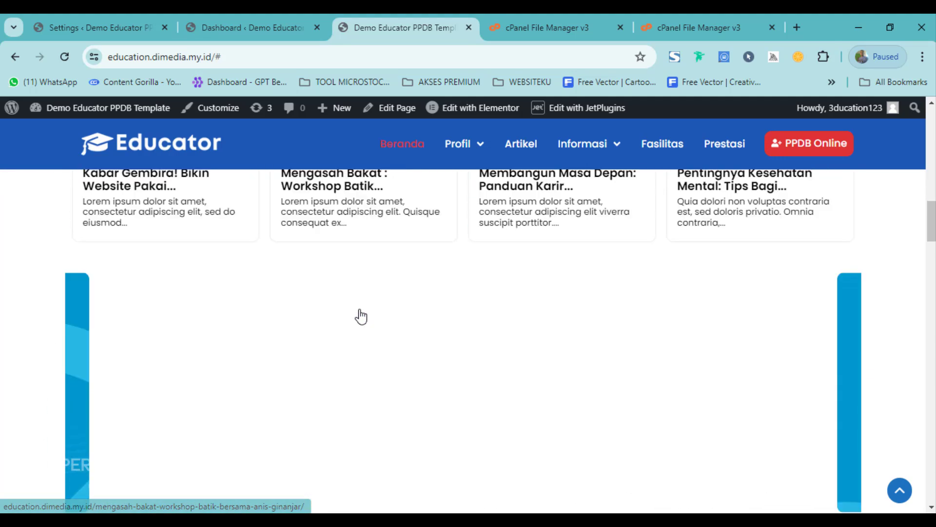
scroll(371, 312, "down", 5)
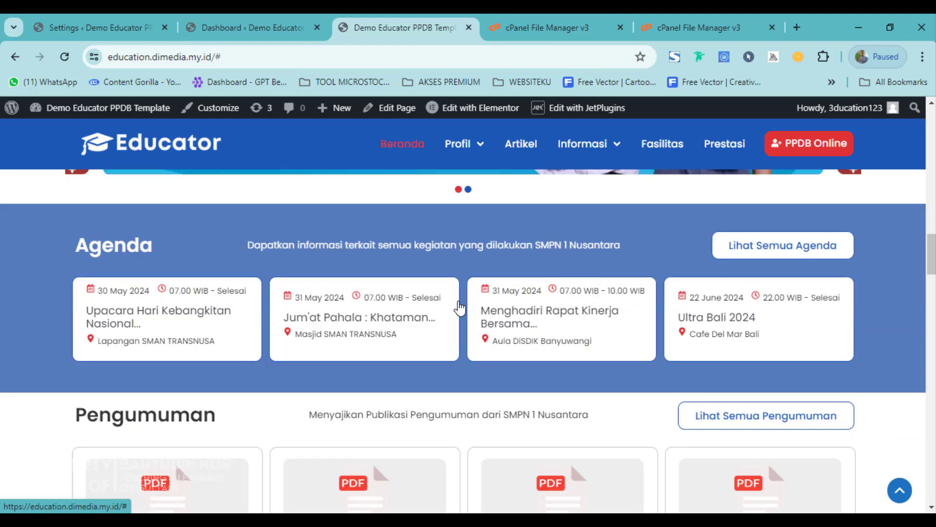
scroll(213, 286, "down", 5)
scroll(215, 291, "up", 6)
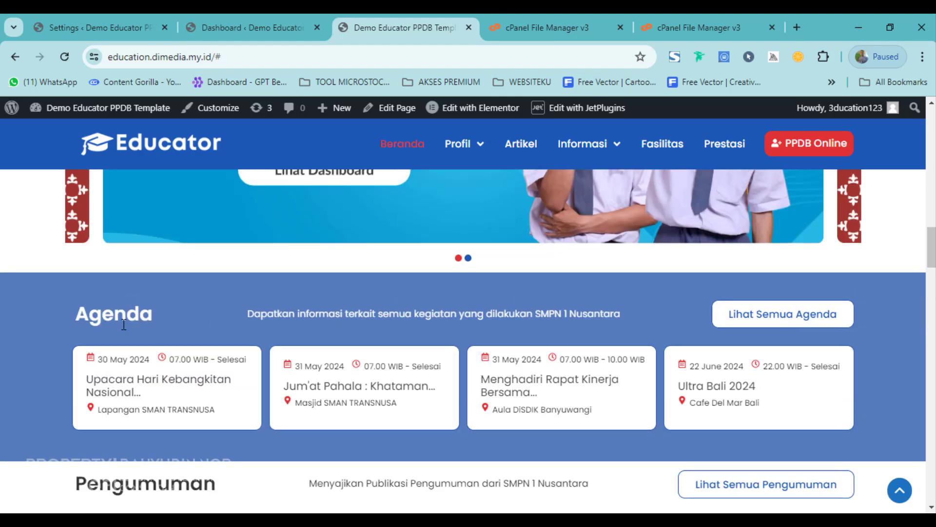
Step: Review the Ekstrakurikuler, Prestasi and Daftar Guru & Staff sections of the homepage
scroll(124, 324, "down", 12)
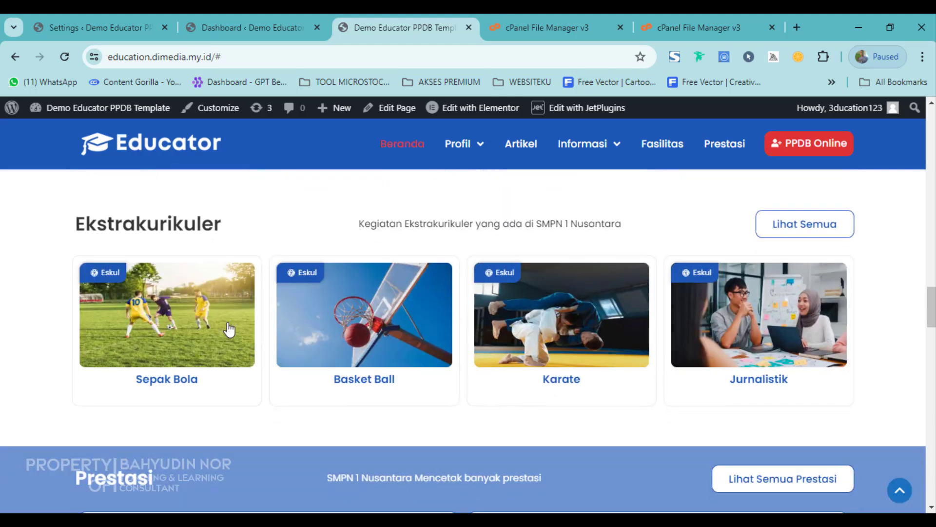
scroll(258, 320, "down", 5)
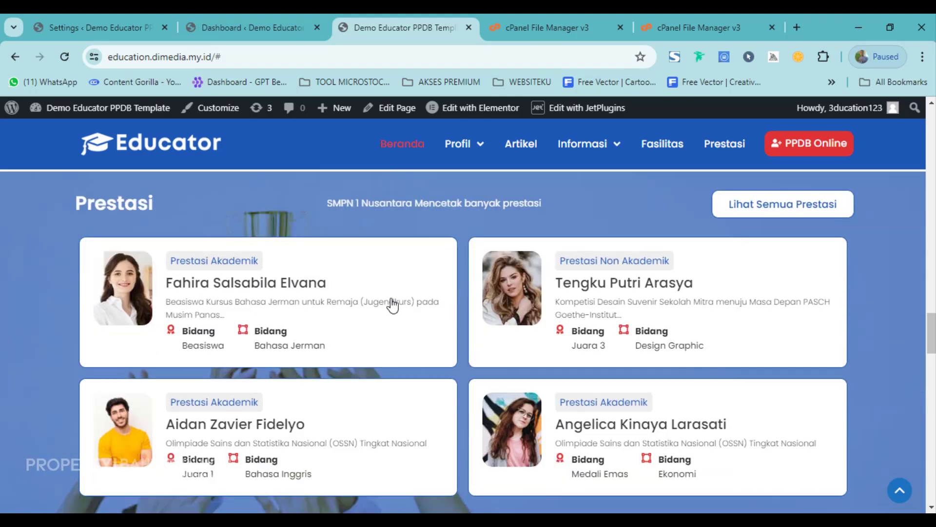
scroll(393, 305, "down", 8)
scroll(342, 326, "up", 3)
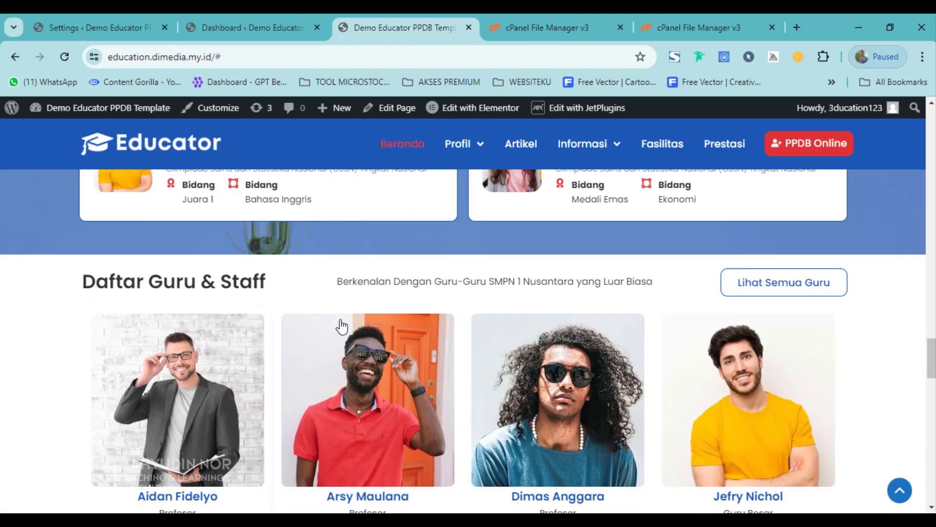
Step: Review the homepage's school facilities cards and the Cerita Alumni testimonials
scroll(342, 326, "down", 13)
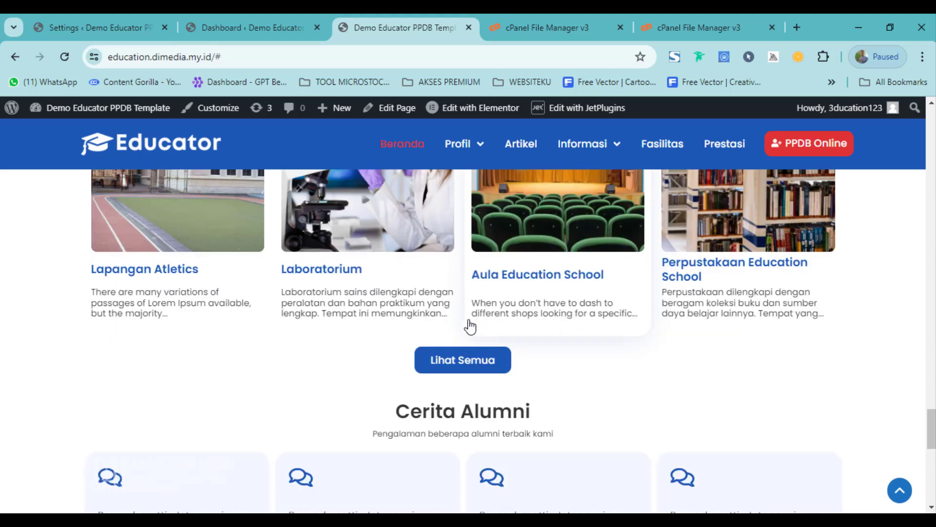
scroll(188, 362, "down", 1)
scroll(447, 405, "down", 6)
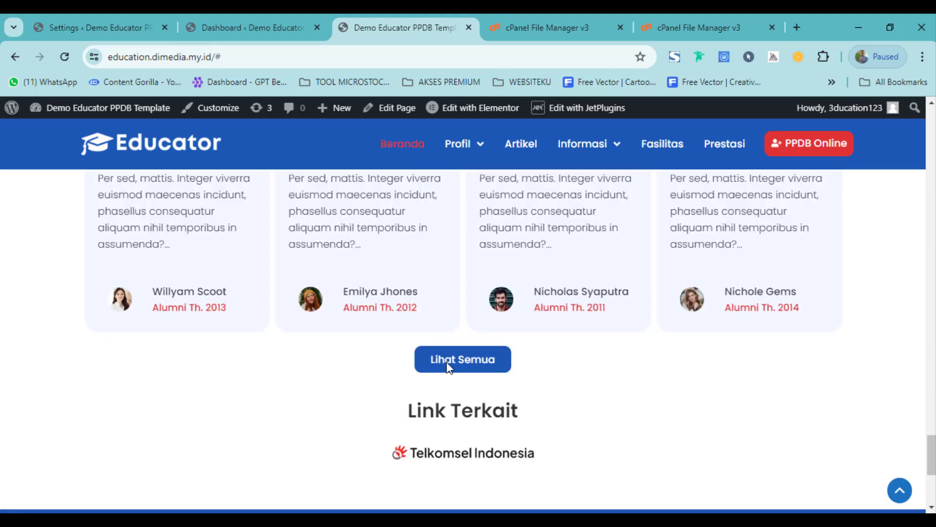
scroll(448, 367, "down", 3)
scroll(429, 278, "up", 6)
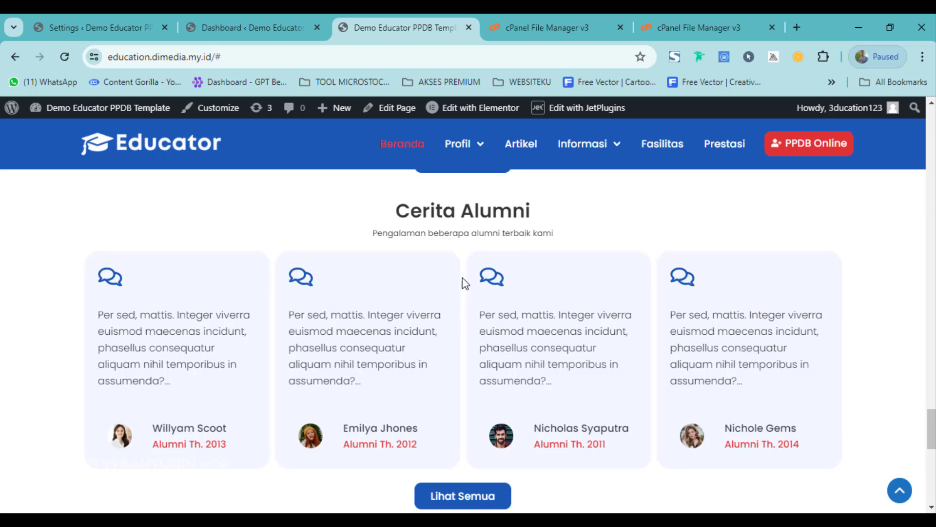
Step: Examine the Link Terkait logos, newsletter form and footer, and return to the top of the homepage
scroll(519, 379, "down", 5)
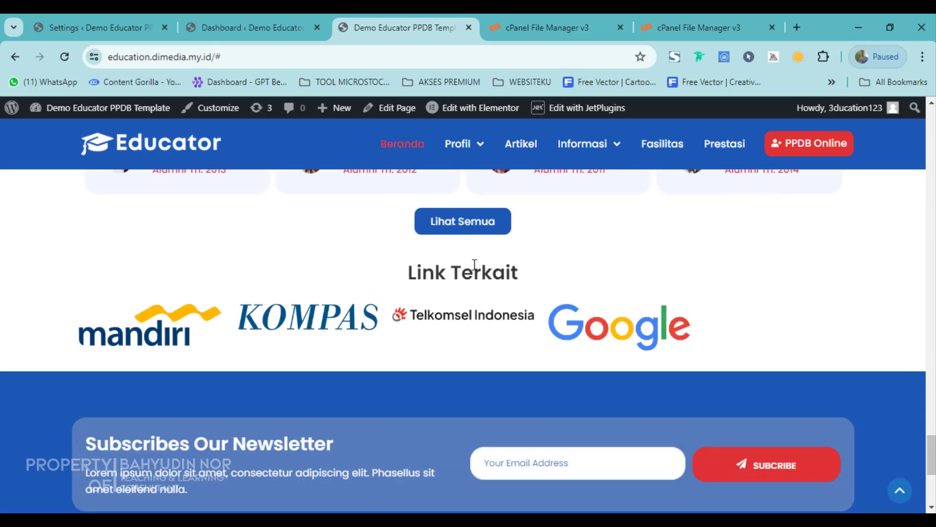
scroll(474, 292, "down", 4)
scroll(273, 341, "down", 1)
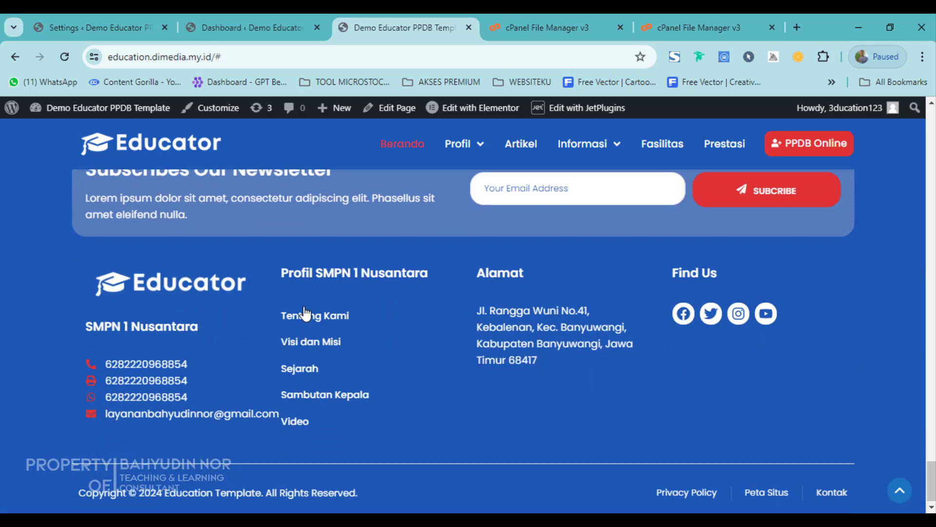
scroll(414, 347, "up", 5)
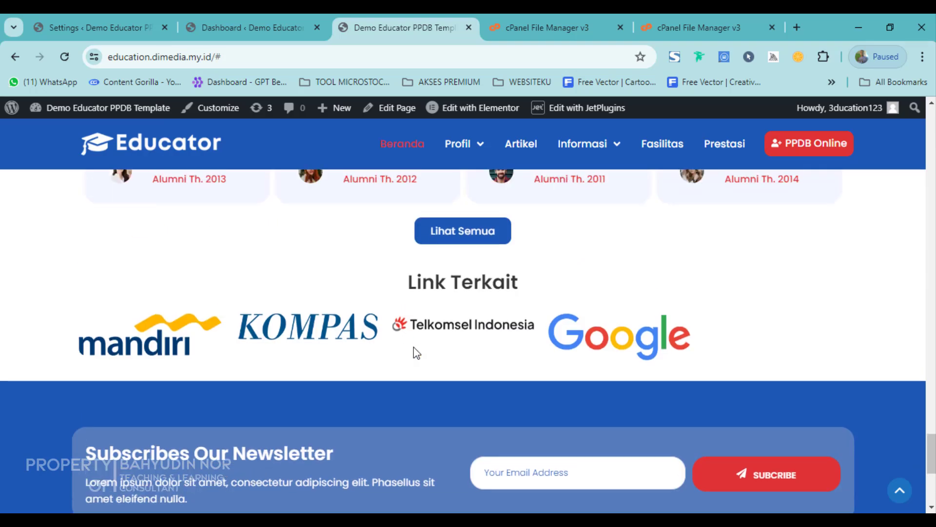
scroll(416, 351, "up", 15)
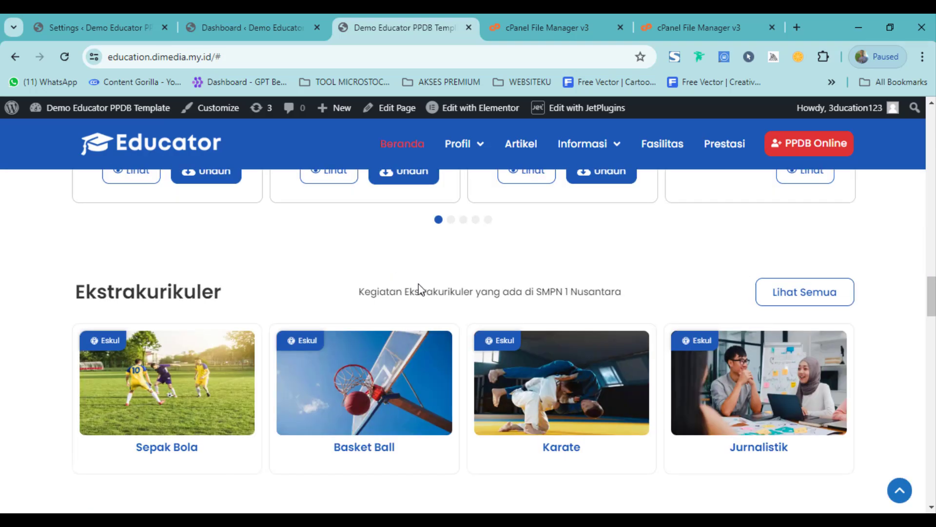
scroll(418, 289, "up", 15)
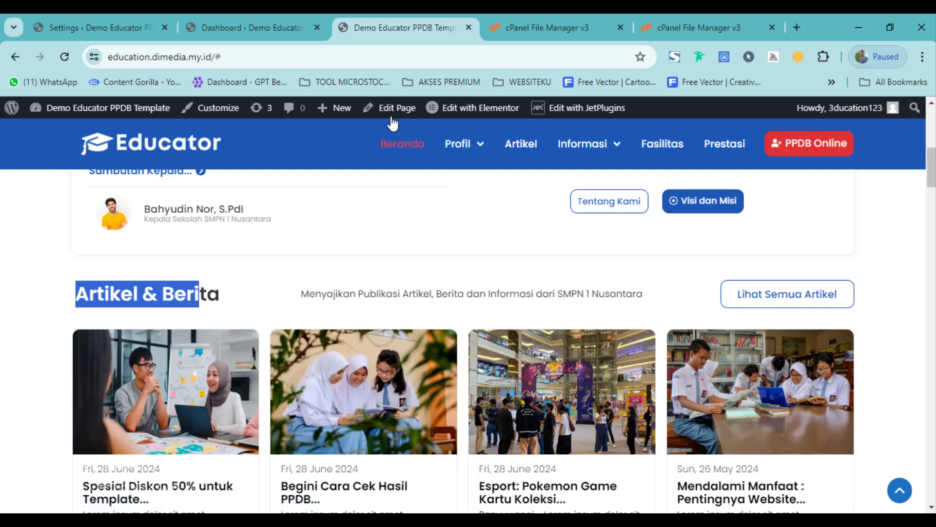
scroll(455, 298, "up", 8)
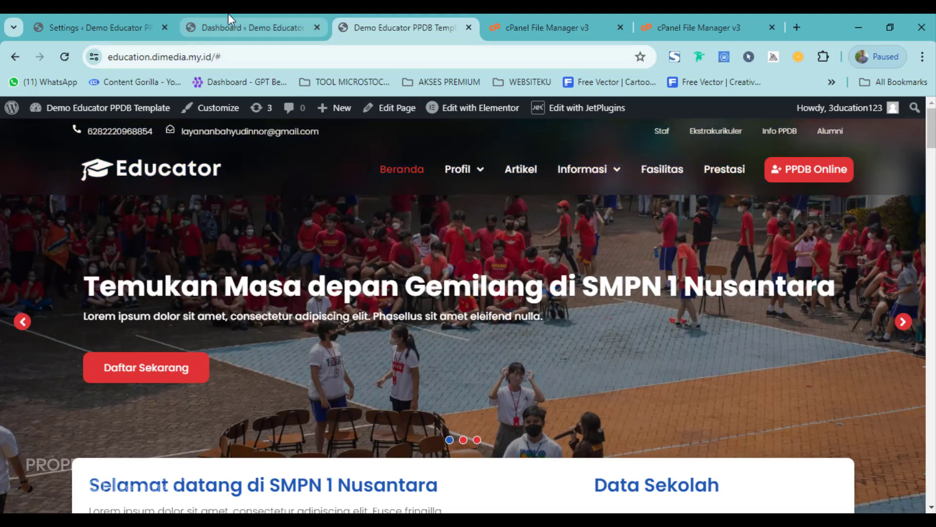
Step: View the Visi dan Misi settings on the admin's Pengaturan Website page, and return to the live site's tab
left_click(90, 19)
scroll(68, 375, "down", 1)
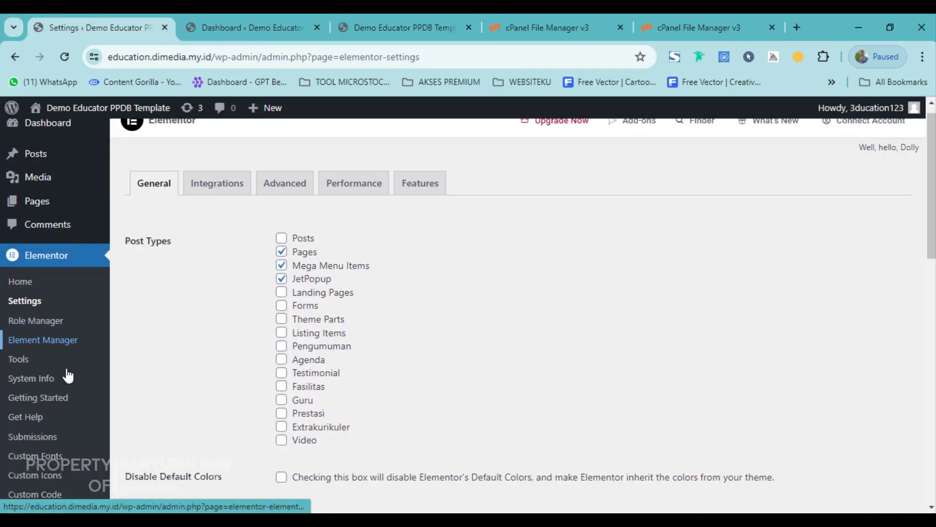
scroll(68, 375, "down", 10)
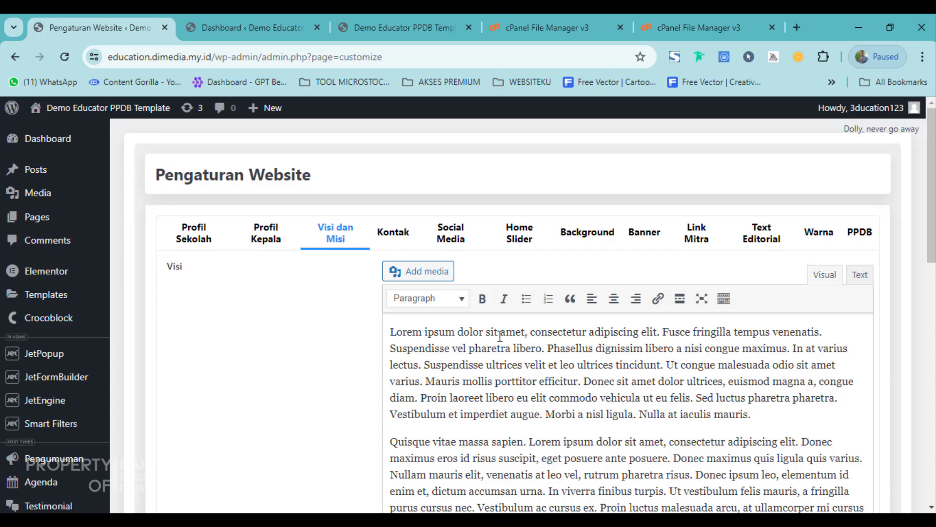
left_click(377, 25)
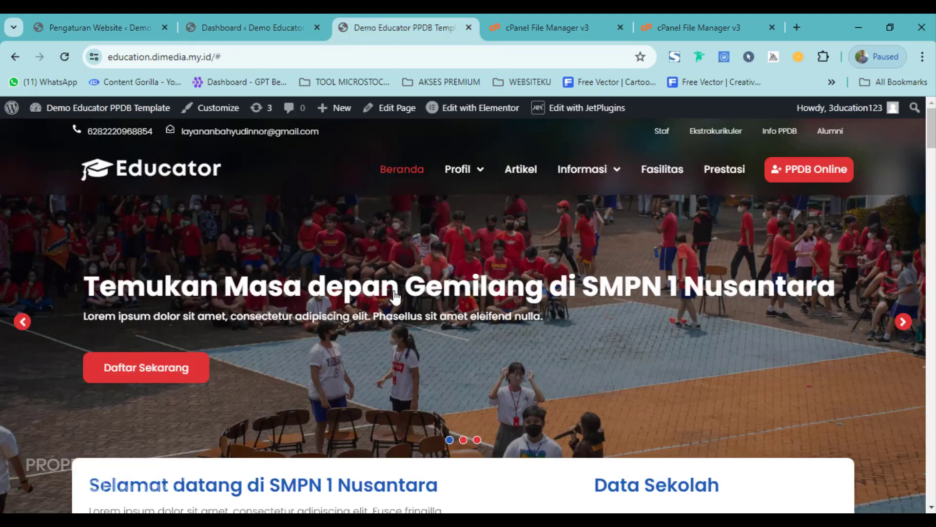